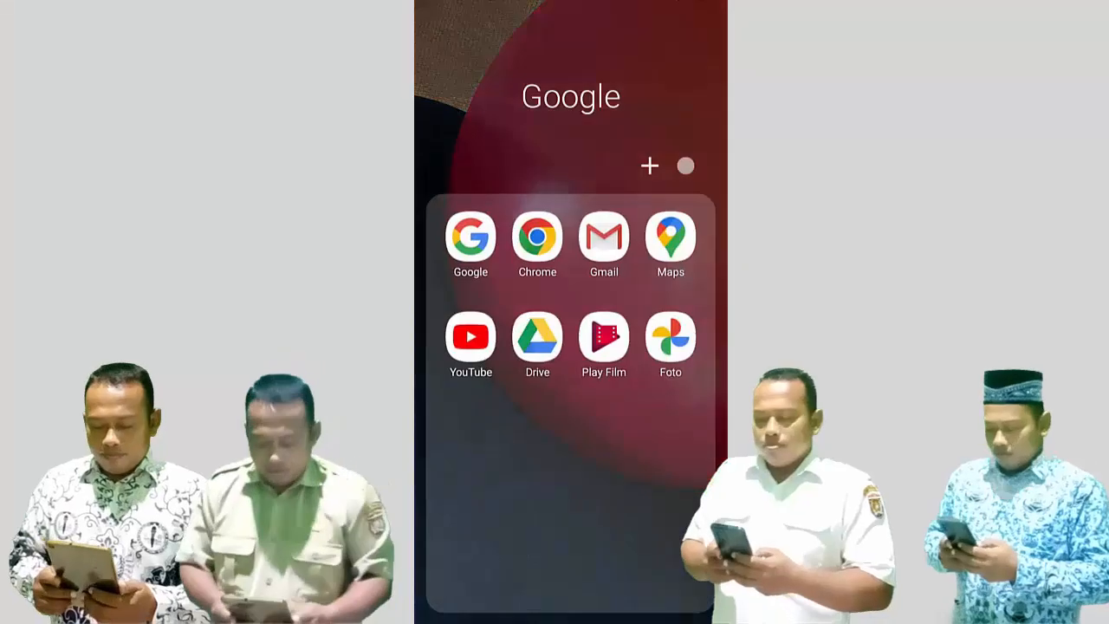
- Search YouTube for 'calon guru' and open the Calon Guru channel
click(471, 337)
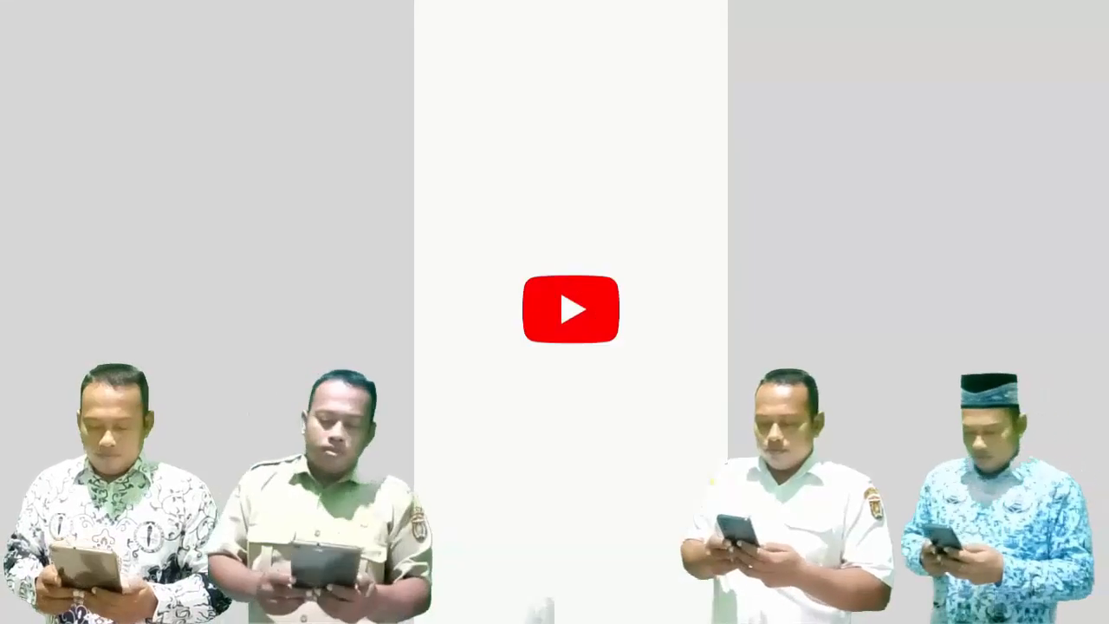
click(706, 23)
text(c)
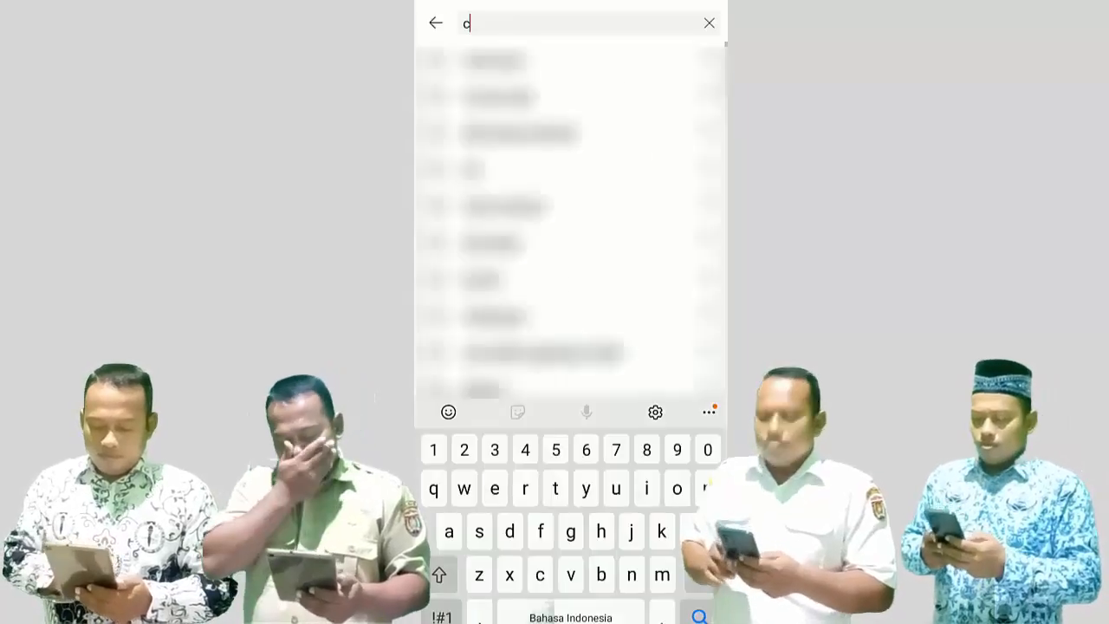
text(alon guru)
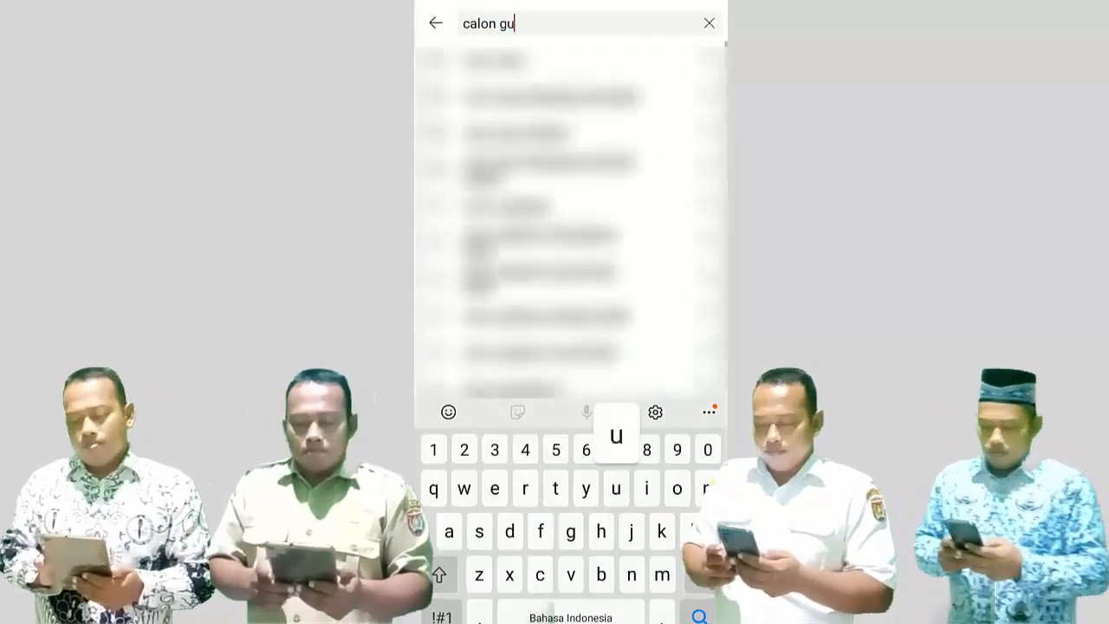
key(Return)
scroll(571, 346, down, 1)
click(494, 99)
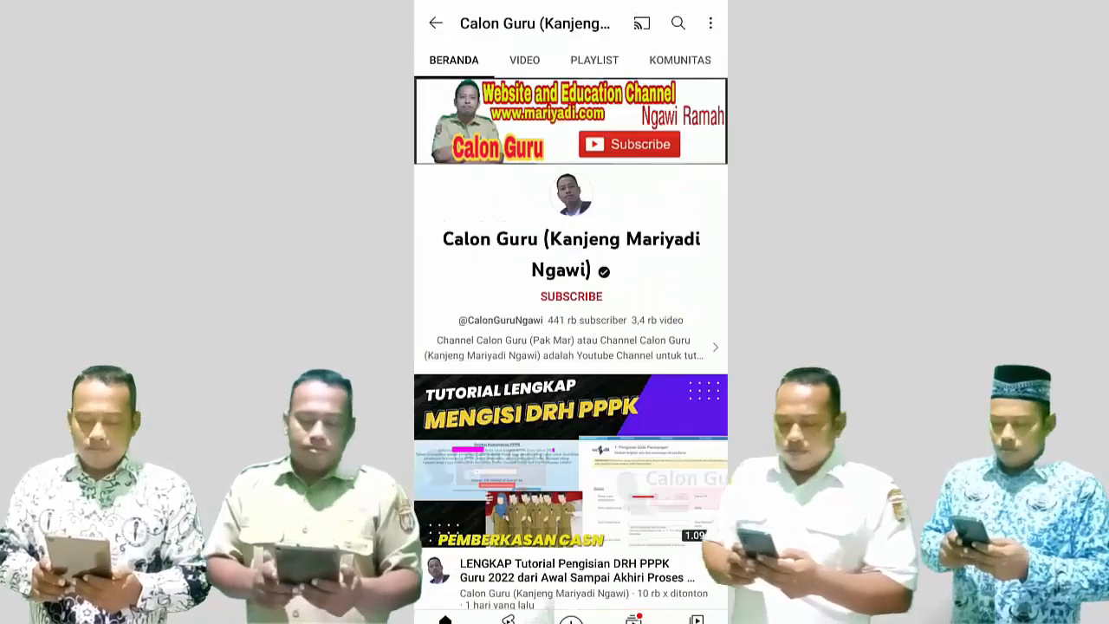
- Subscribe to the channel with notifications set to Semua (all)
click(571, 296)
click(626, 295)
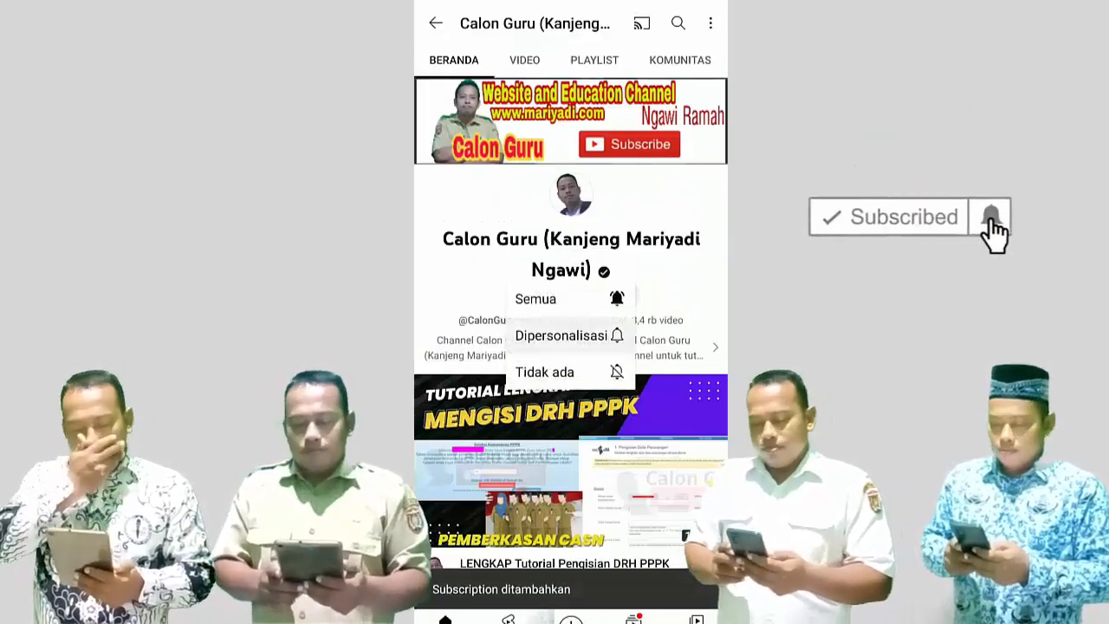
click(537, 298)
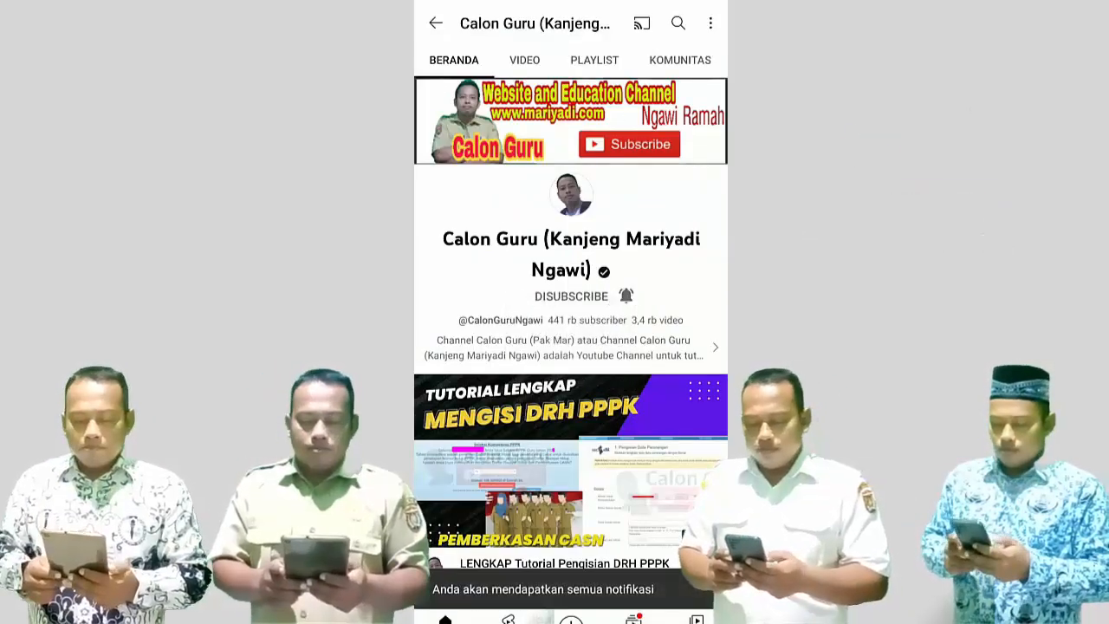
- Scroll through the channel's VIDEO list
click(524, 60)
scroll(571, 347, down, 4)
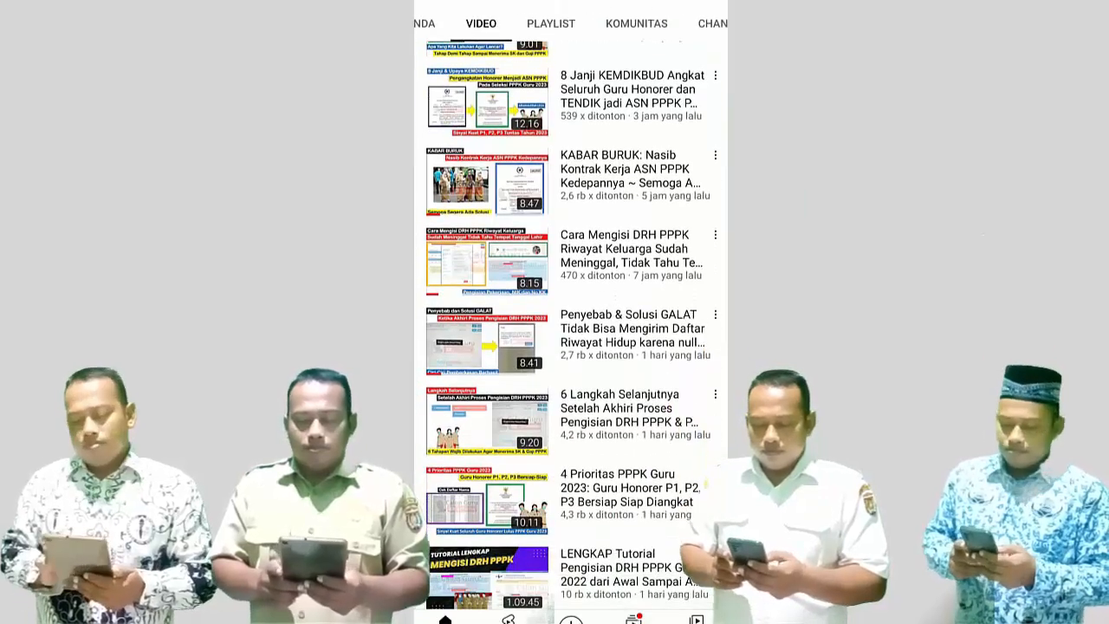
scroll(571, 346, down, 6)
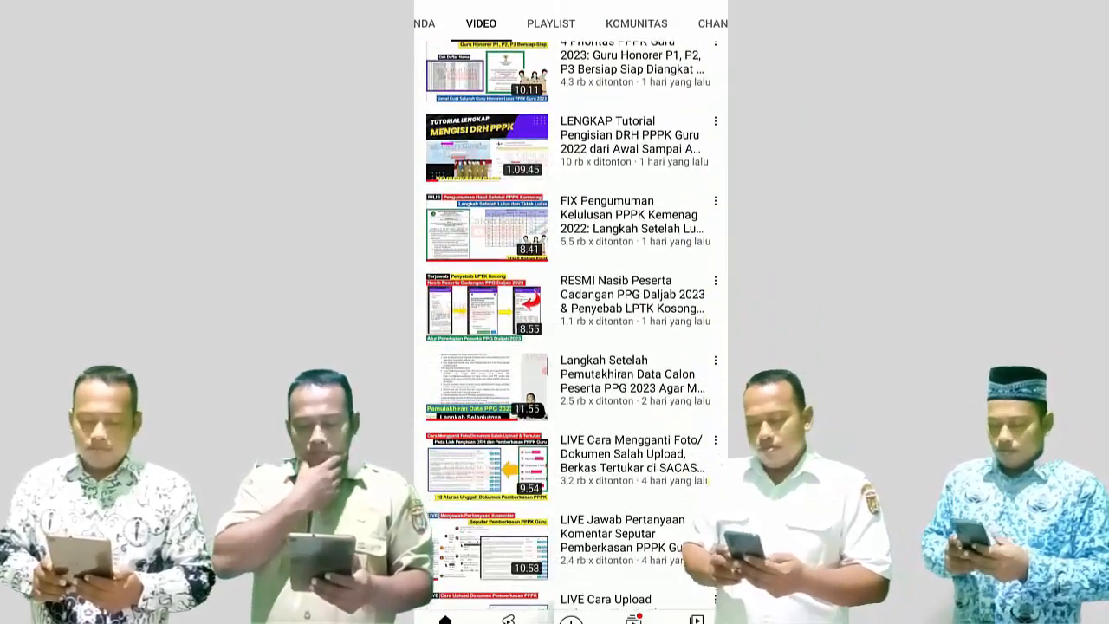
scroll(571, 346, down, 5)
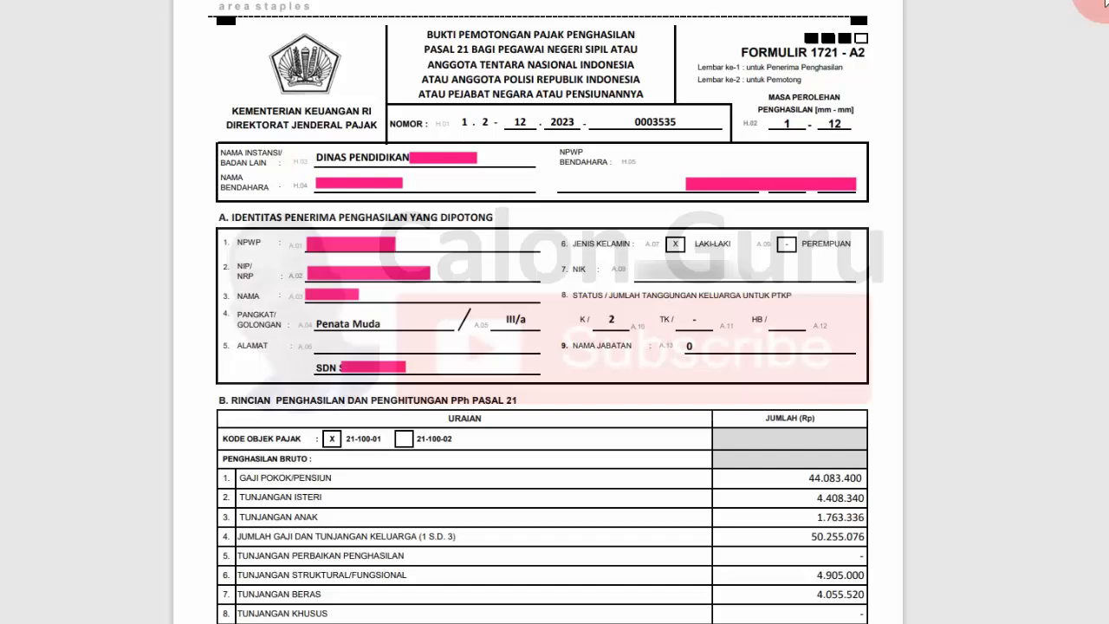
- Select the 'FORMULIR 1721 - A2' heading on the withholding slip
drag(743, 54, 861, 53)
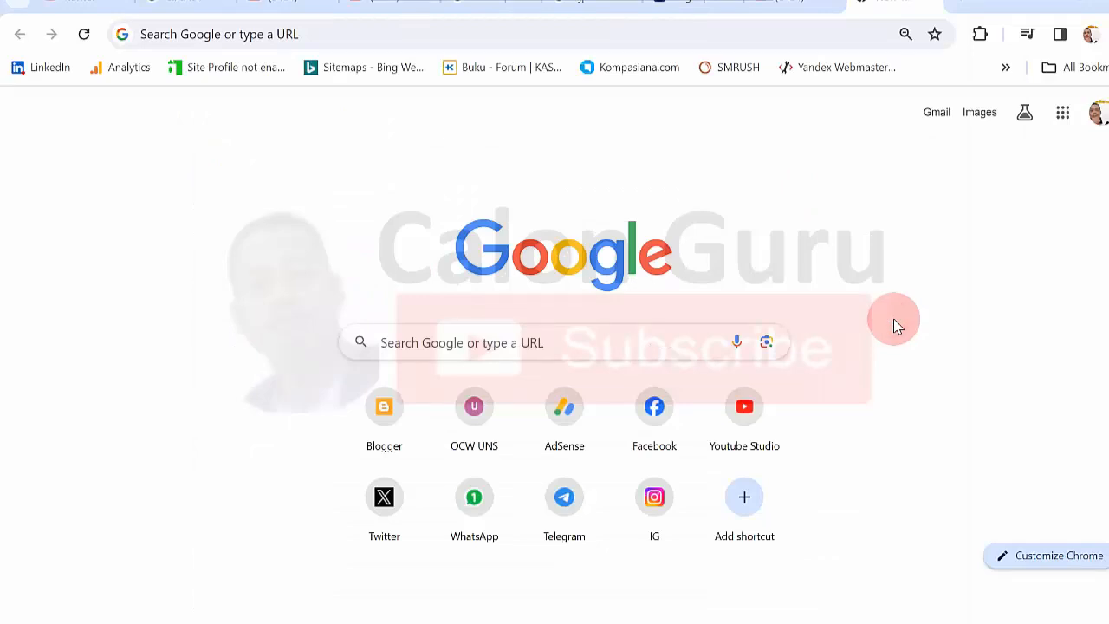
- Search Google for 'djp online' and open the DJP Online website
click(426, 34)
text(dj)
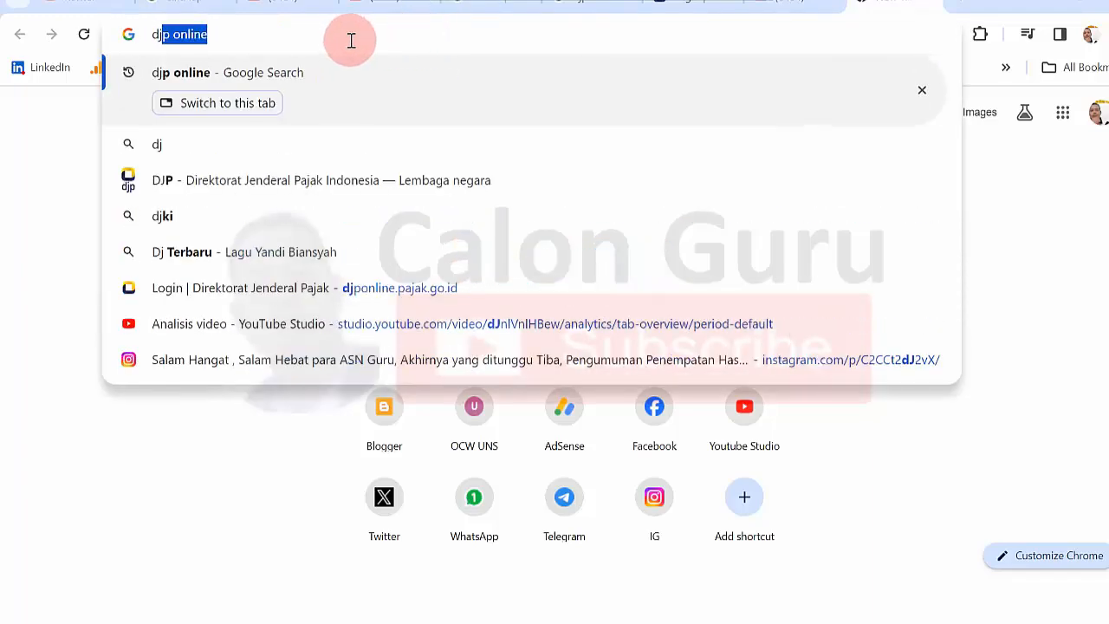
click(346, 41)
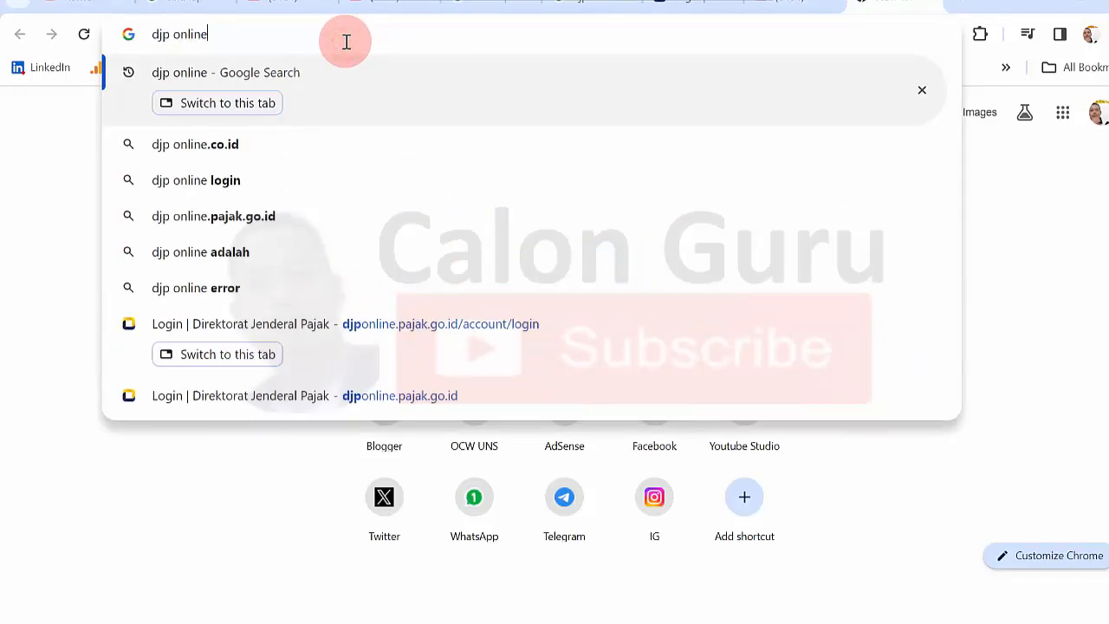
key(Return)
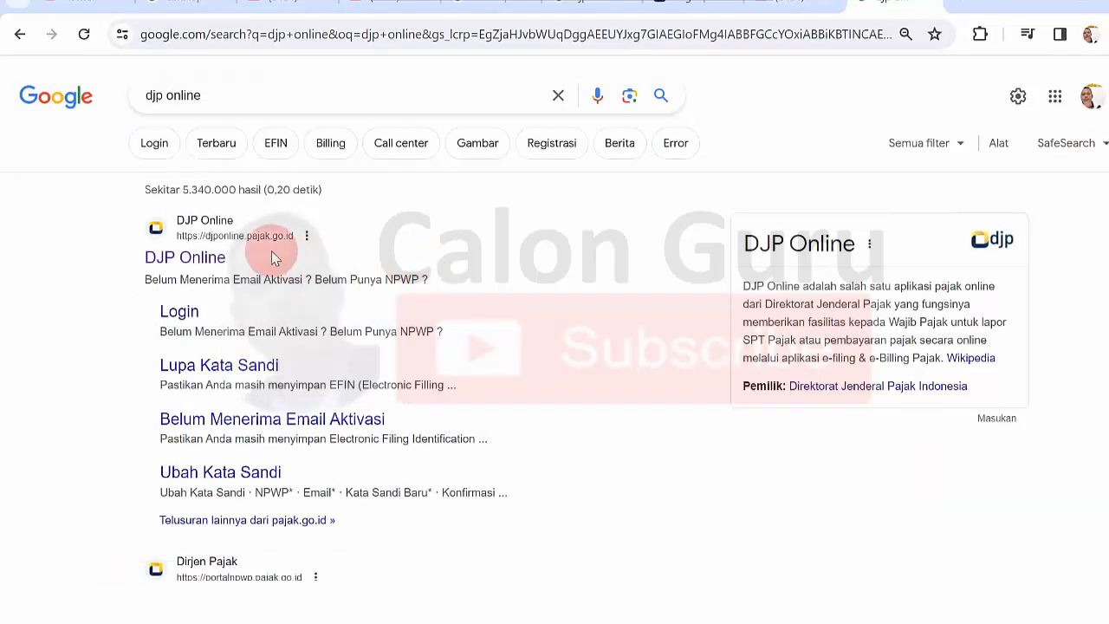
click(197, 257)
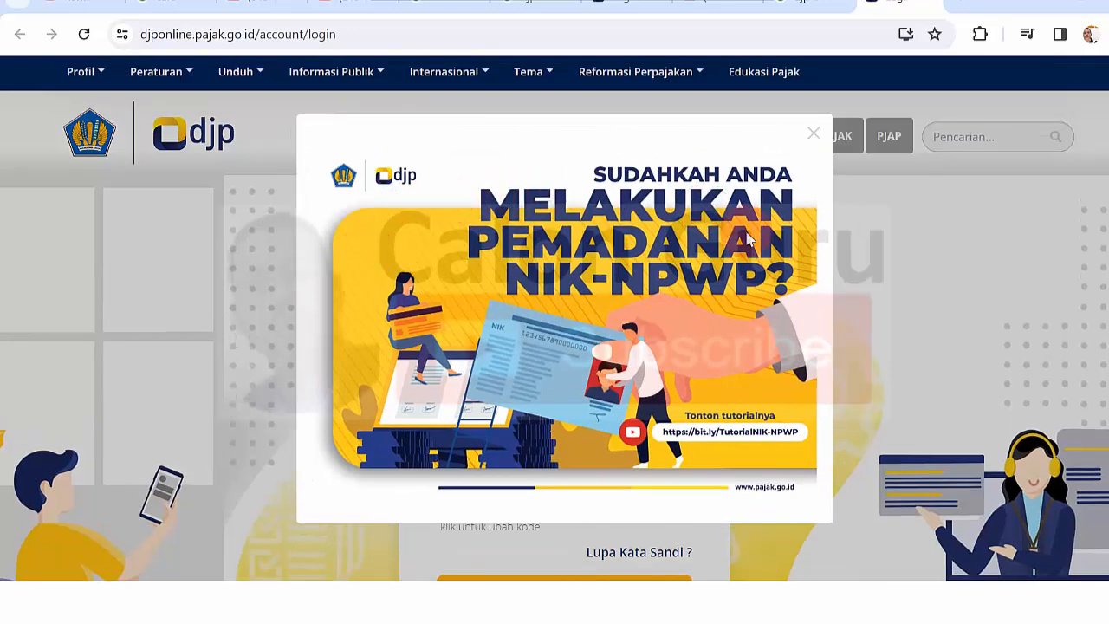
- Dismiss the NIK-NPWP announcement and underline the NIK/NPWP field and label in red
click(814, 137)
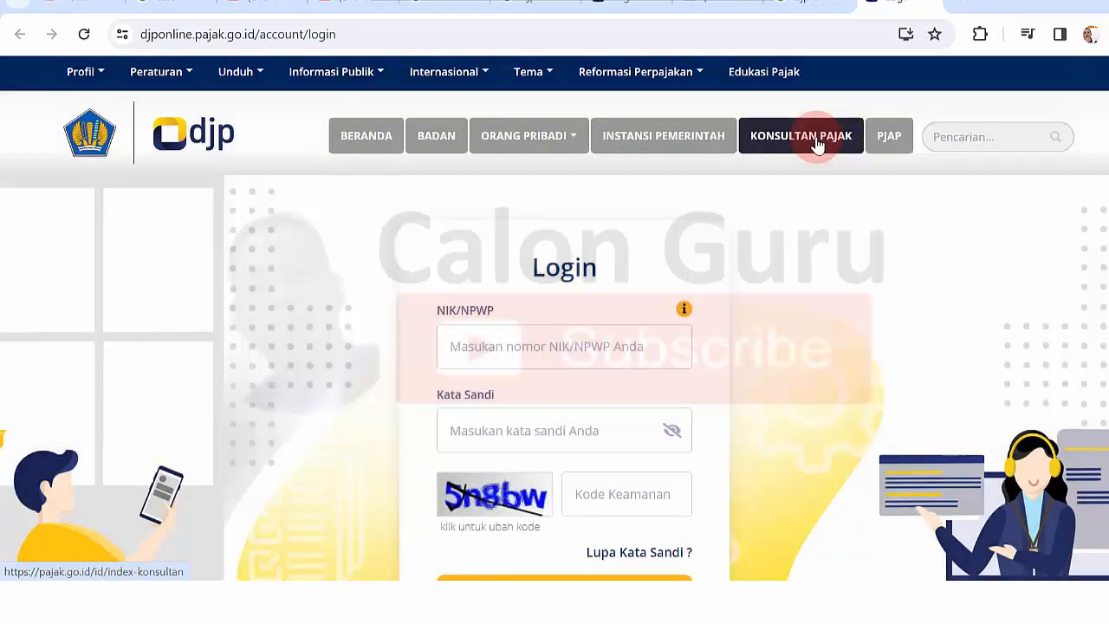
scroll(1034, 136, down, 2)
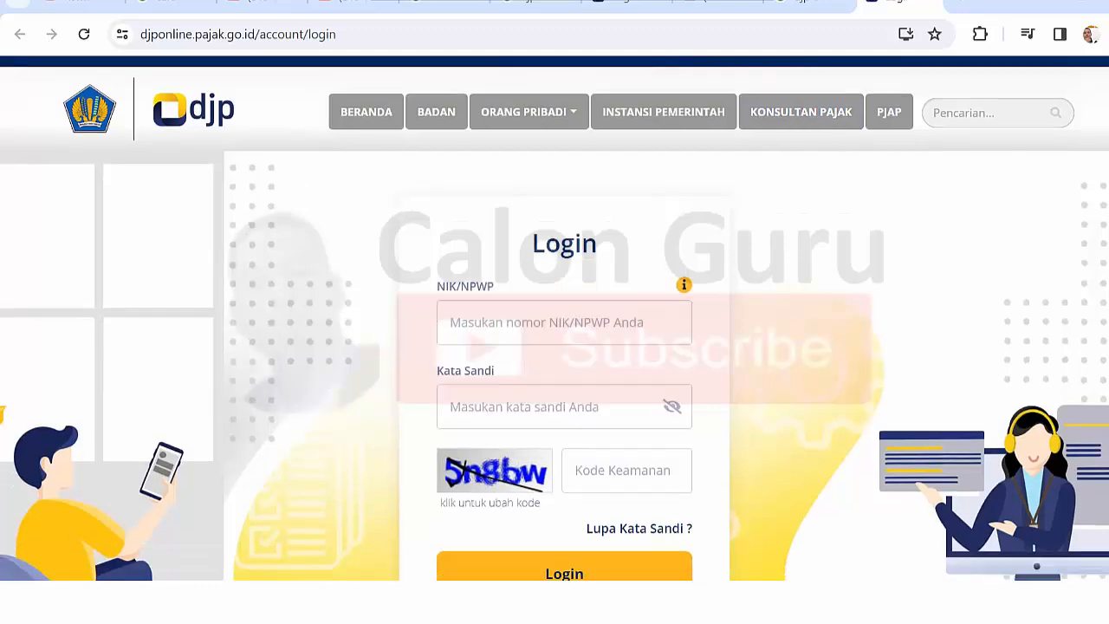
scroll(554, 317, down, 3)
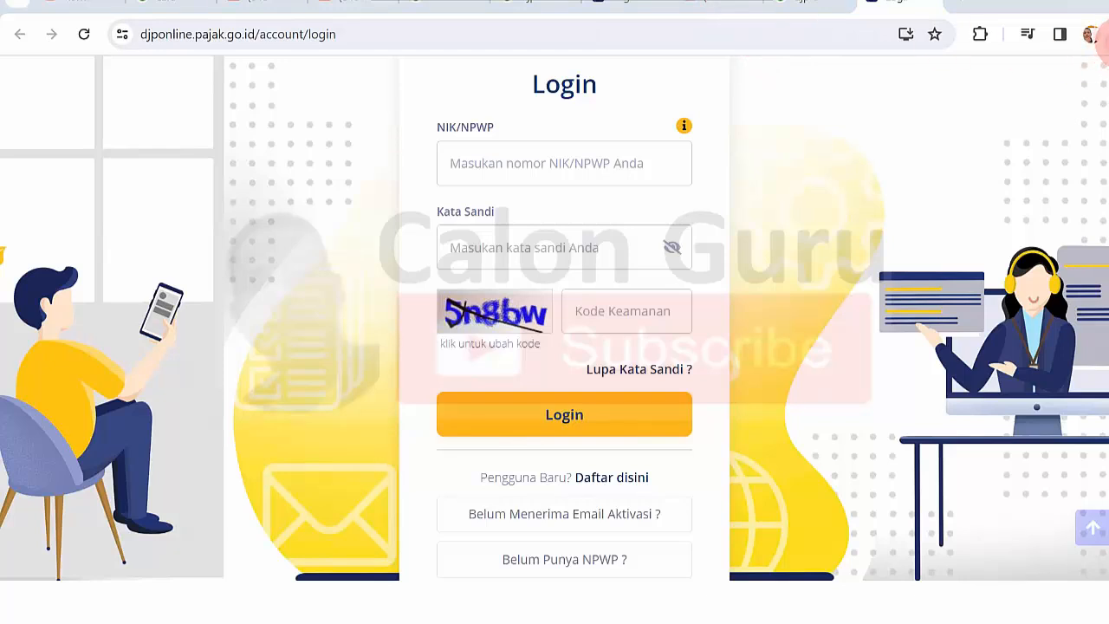
click(449, 171)
drag(470, 173, 608, 174)
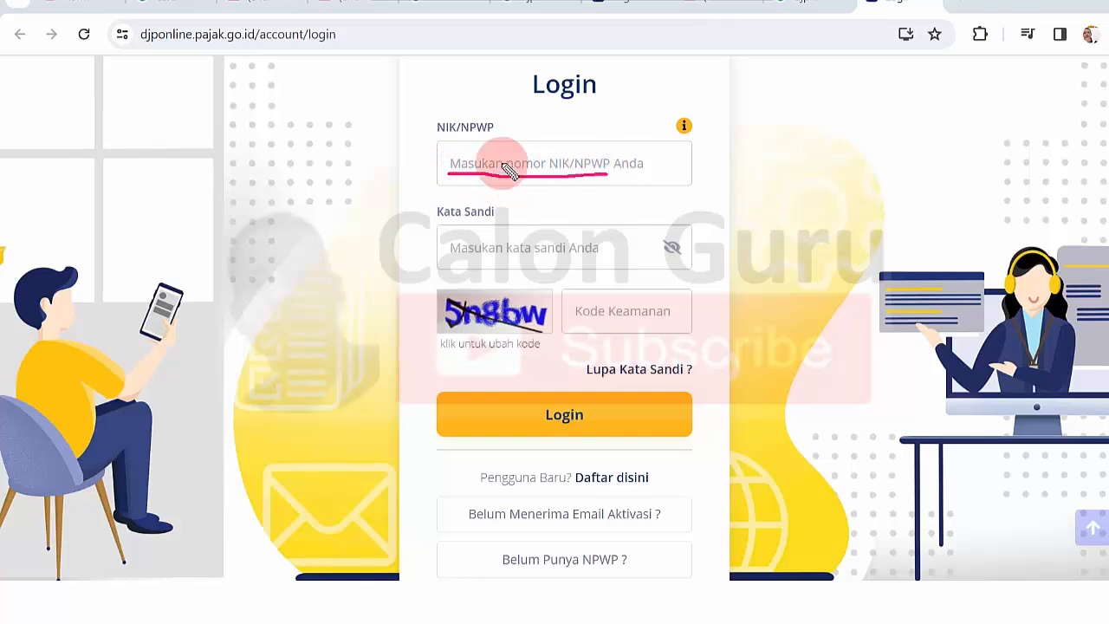
drag(437, 133, 462, 132)
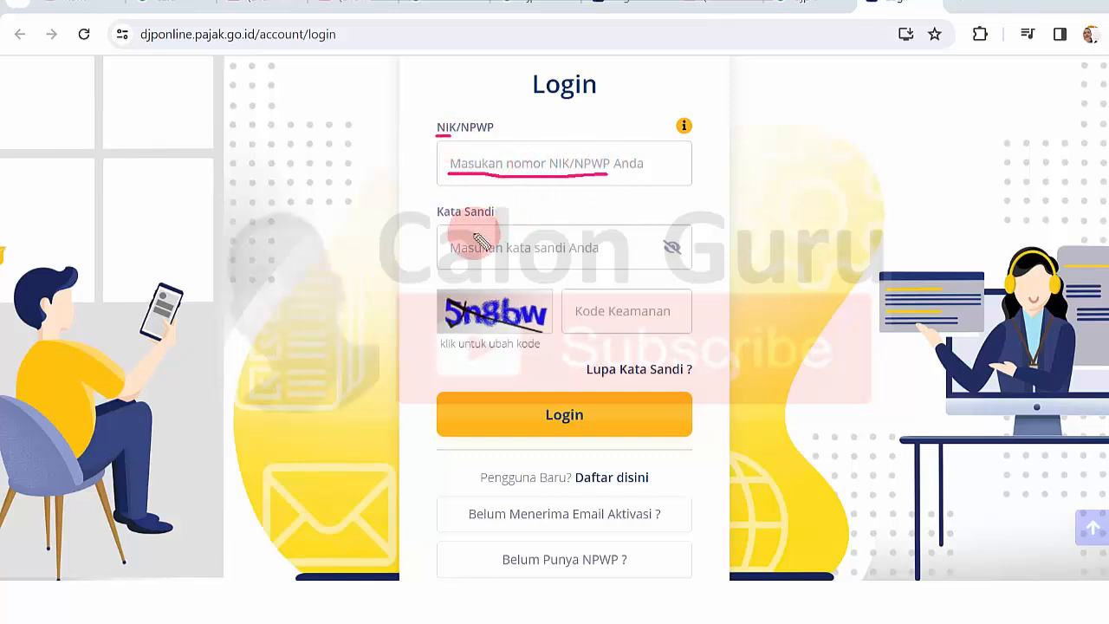
- Mark the password, captcha, security code, Login, Daftar disini and activation-help link in red
drag(455, 258, 528, 260)
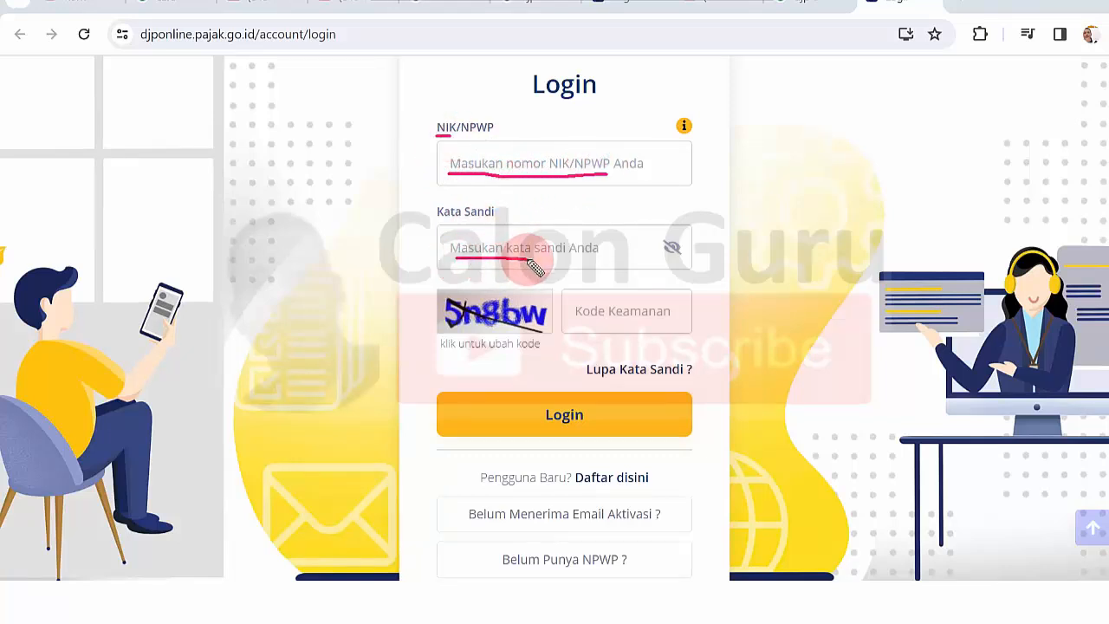
mouse_move(544, 302)
mouse_down()
mouse_move(436, 292)
mouse_move(448, 345)
mouse_move(515, 332)
mouse_up()
drag(581, 324, 652, 335)
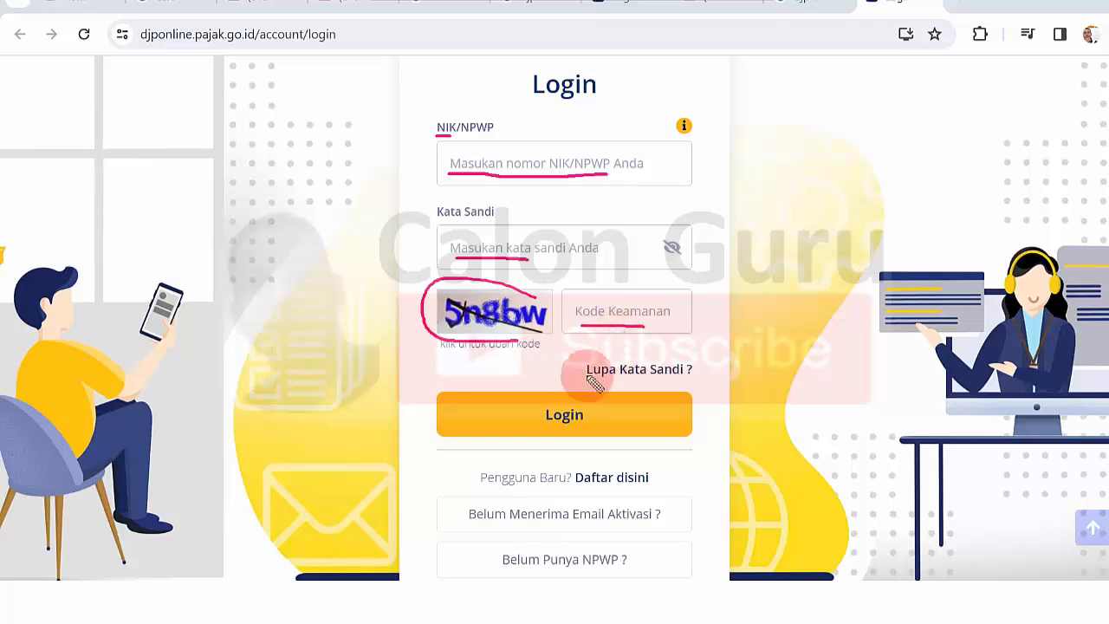
mouse_move(567, 397)
mouse_down()
mouse_move(537, 392)
mouse_move(565, 424)
mouse_move(585, 388)
mouse_up()
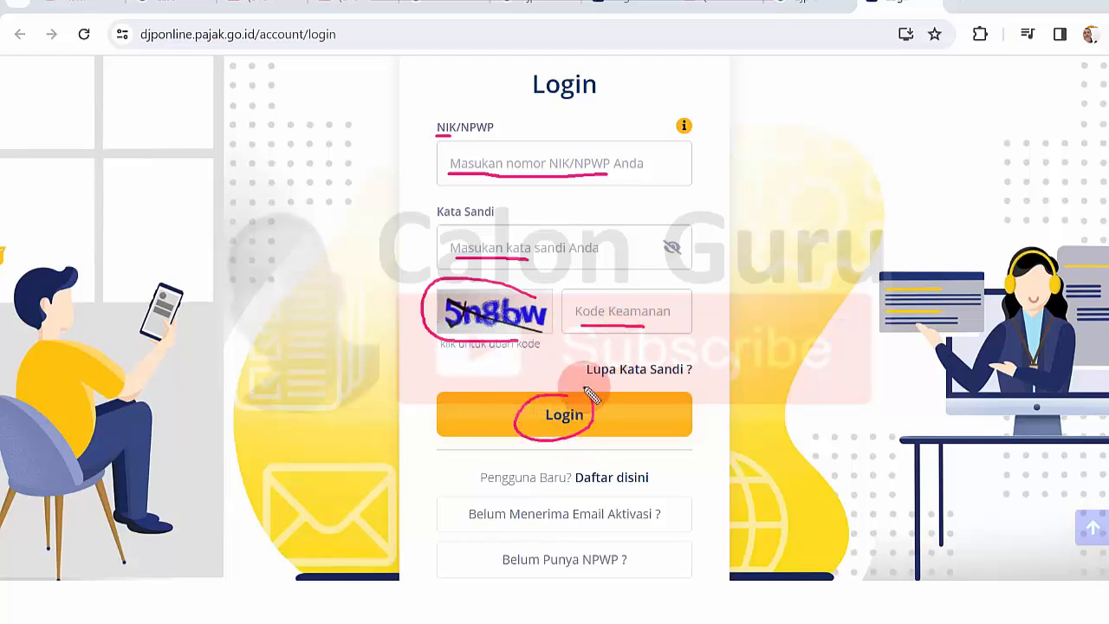
mouse_move(570, 468)
mouse_down()
mouse_move(649, 453)
mouse_move(673, 505)
mouse_move(605, 503)
mouse_up()
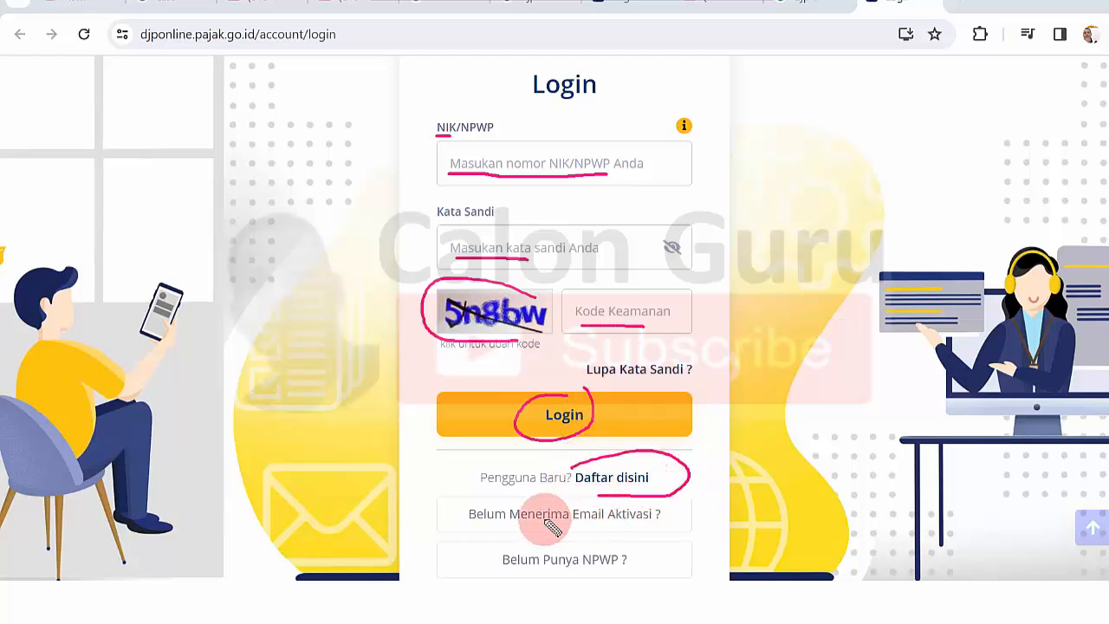
drag(518, 526, 575, 530)
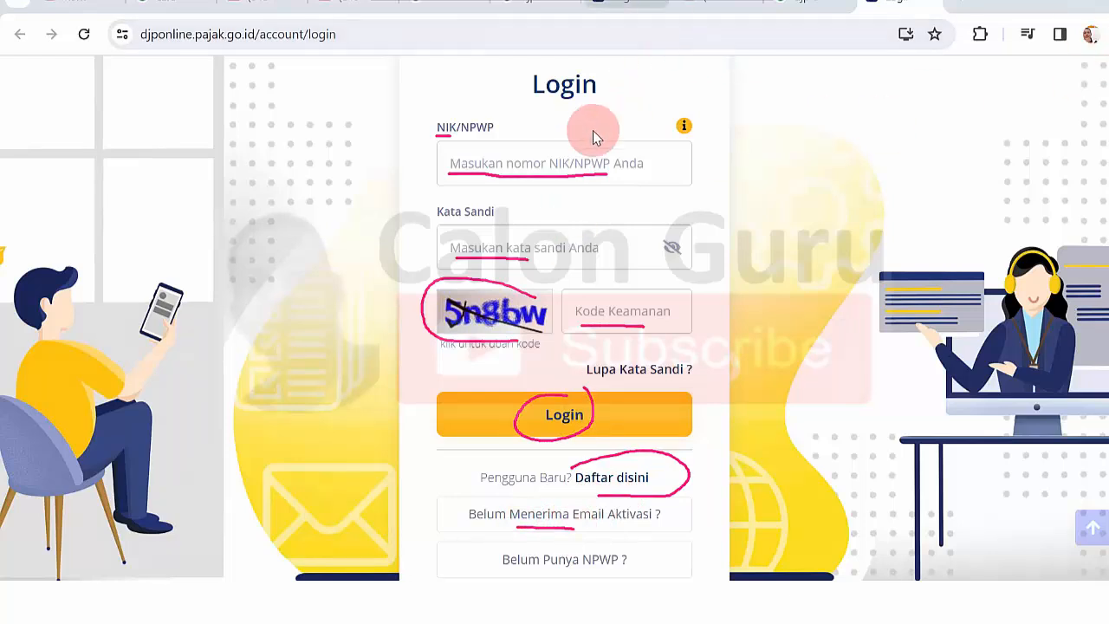
click(524, 160)
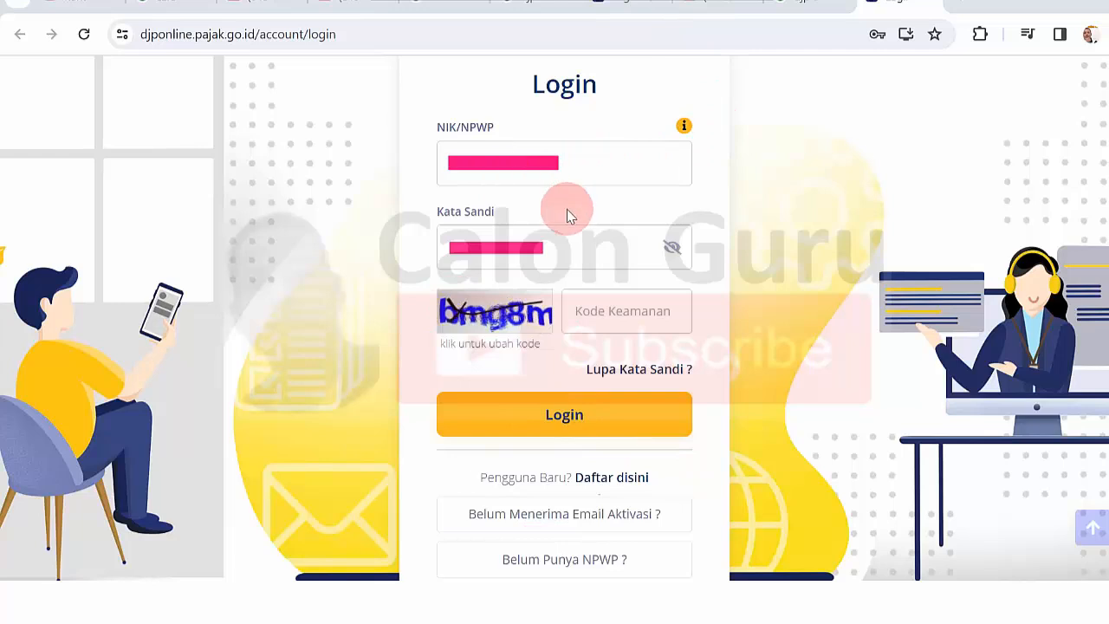
- Enter the captcha into Kode Keamanan and log in to DJP Online
click(596, 311)
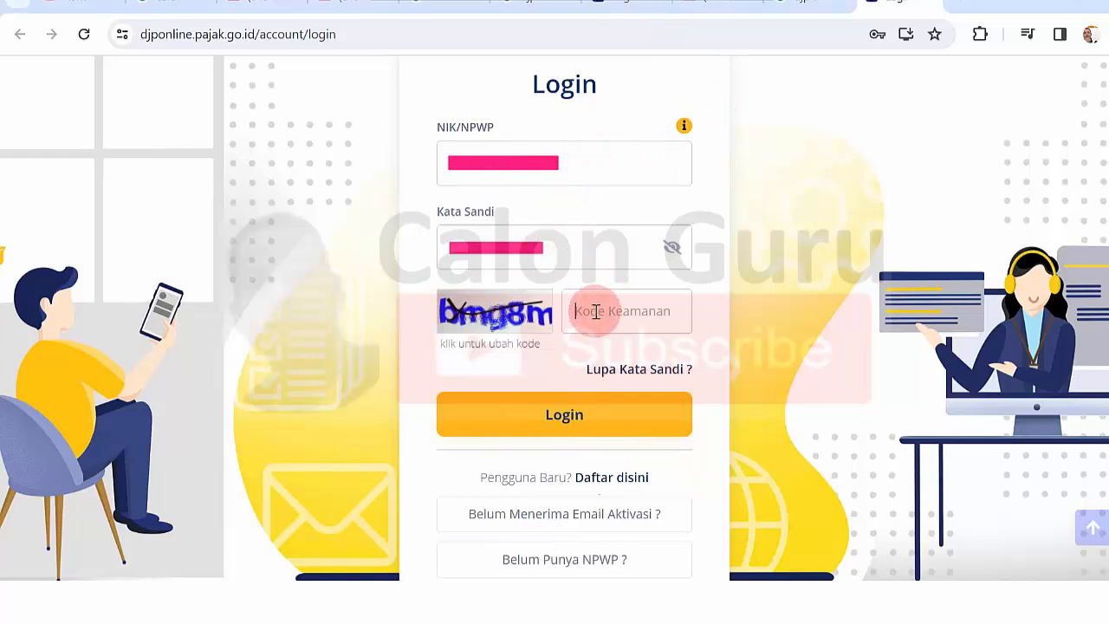
text(bmg8m)
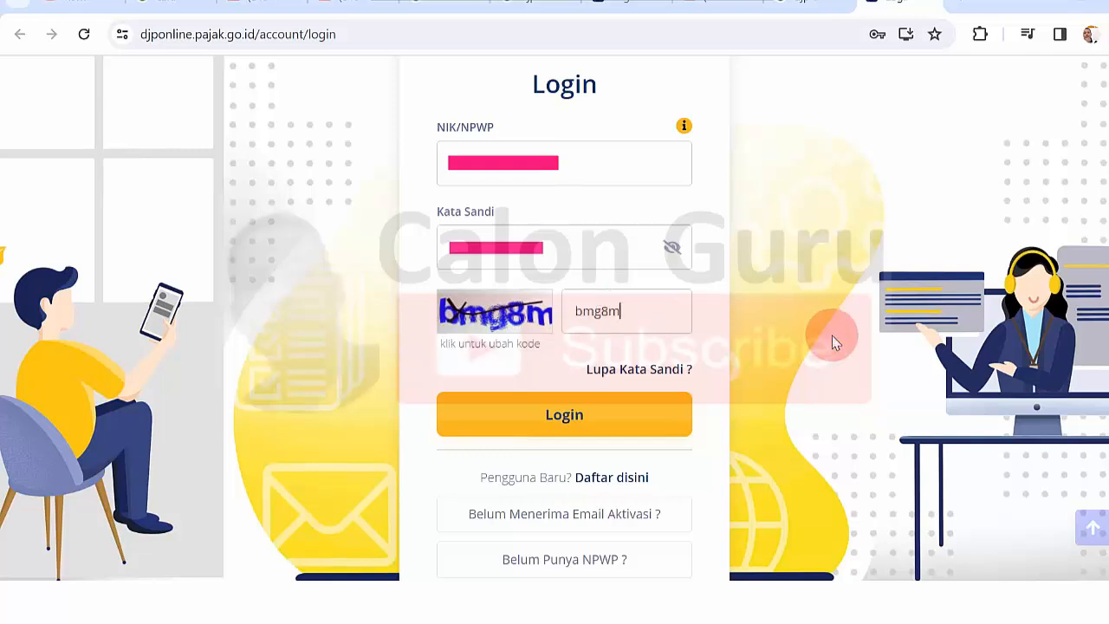
click(612, 424)
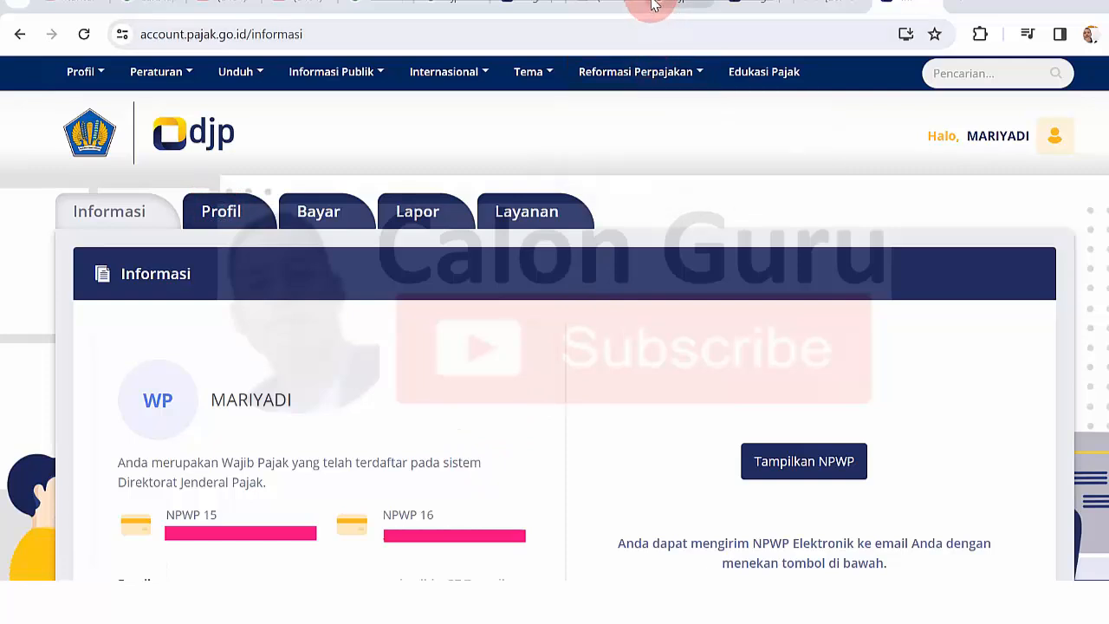
- Highlight the registration status, e-mail, phone and e-NPWP note, then go to Lapor
scroll(220, 178, down, 3)
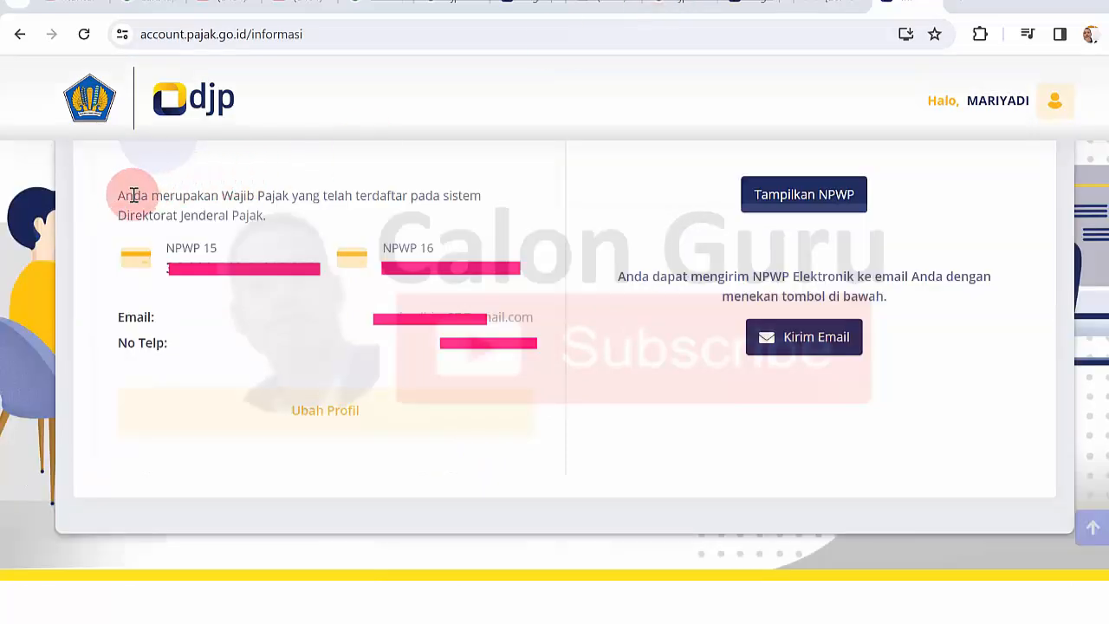
drag(134, 194, 269, 216)
drag(135, 319, 514, 317)
drag(124, 339, 491, 345)
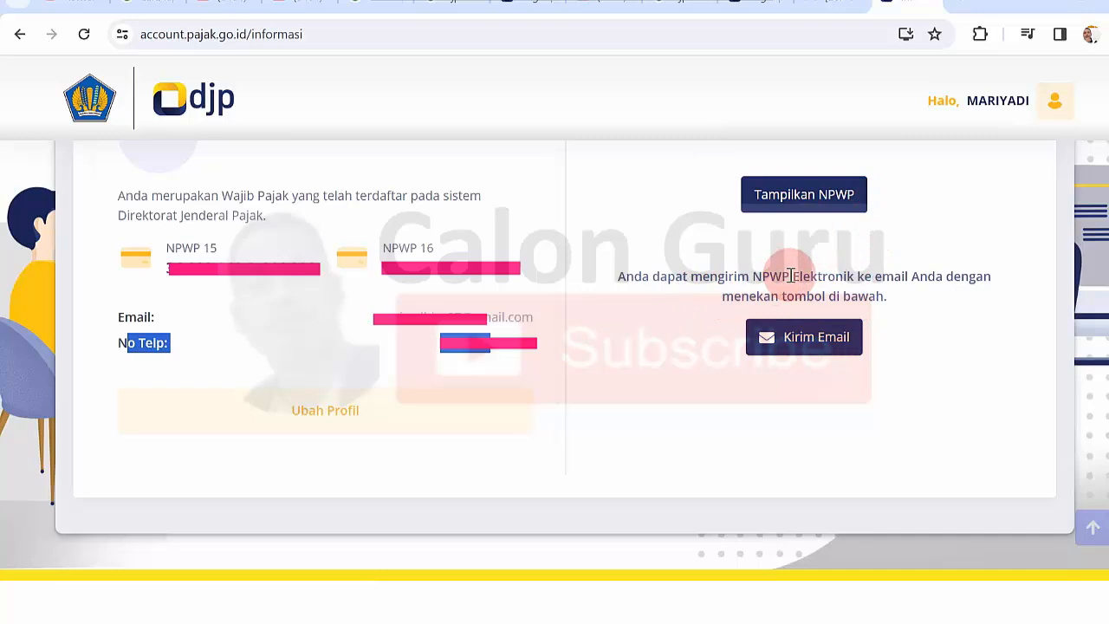
drag(750, 275, 871, 279)
click(887, 286)
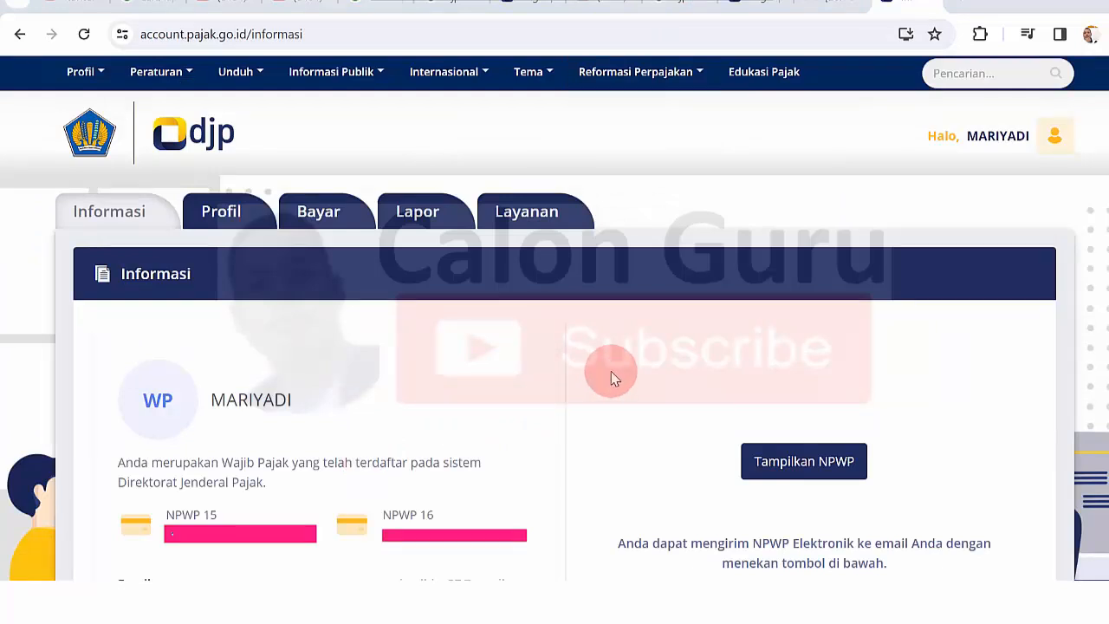
click(419, 217)
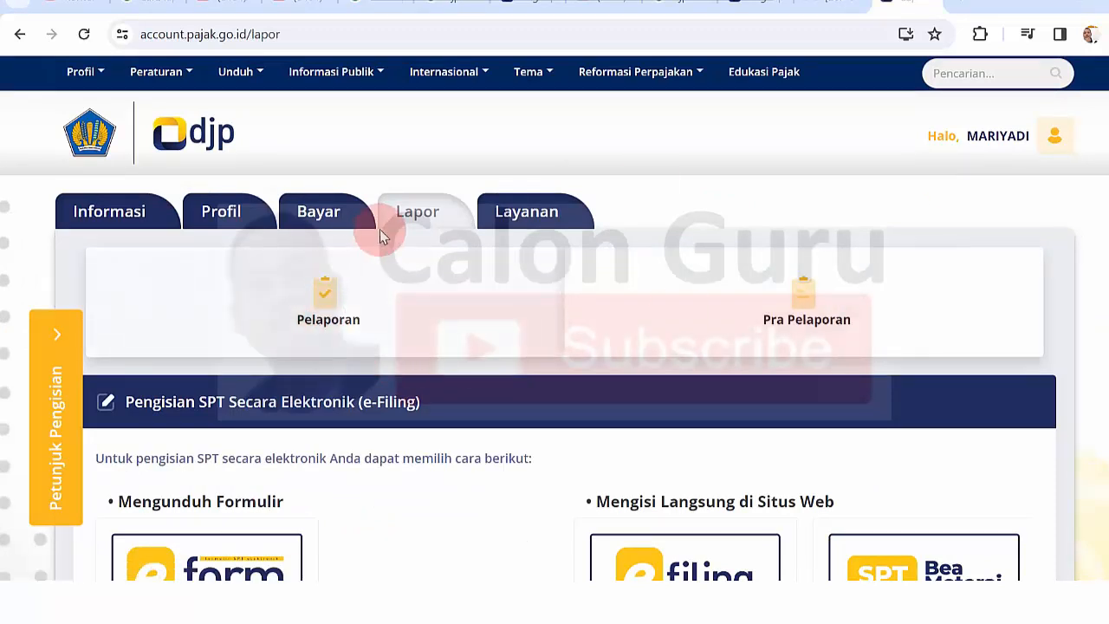
scroll(555, 347, down, 4)
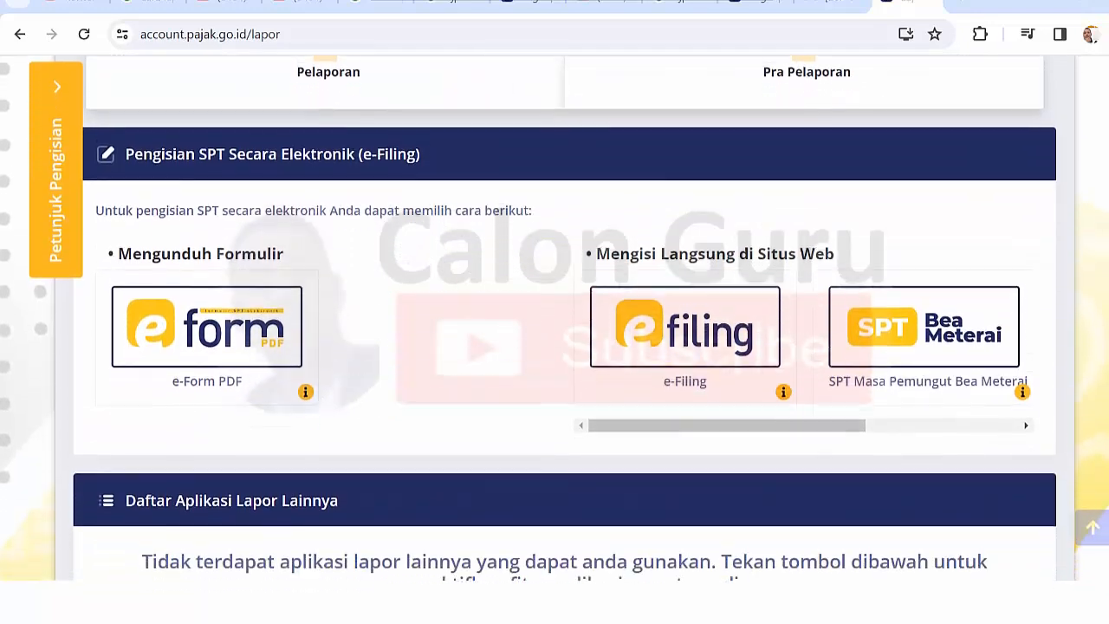
scroll(555, 346, down, 2)
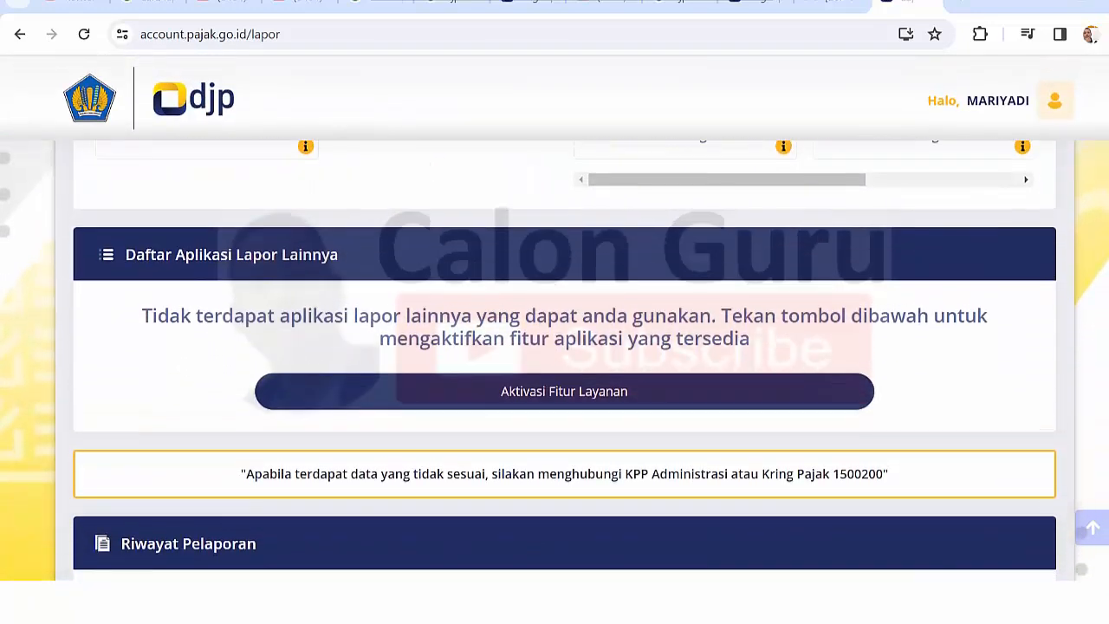
scroll(555, 347, up, 3)
scroll(412, 238, up, 2)
scroll(412, 238, down, 3)
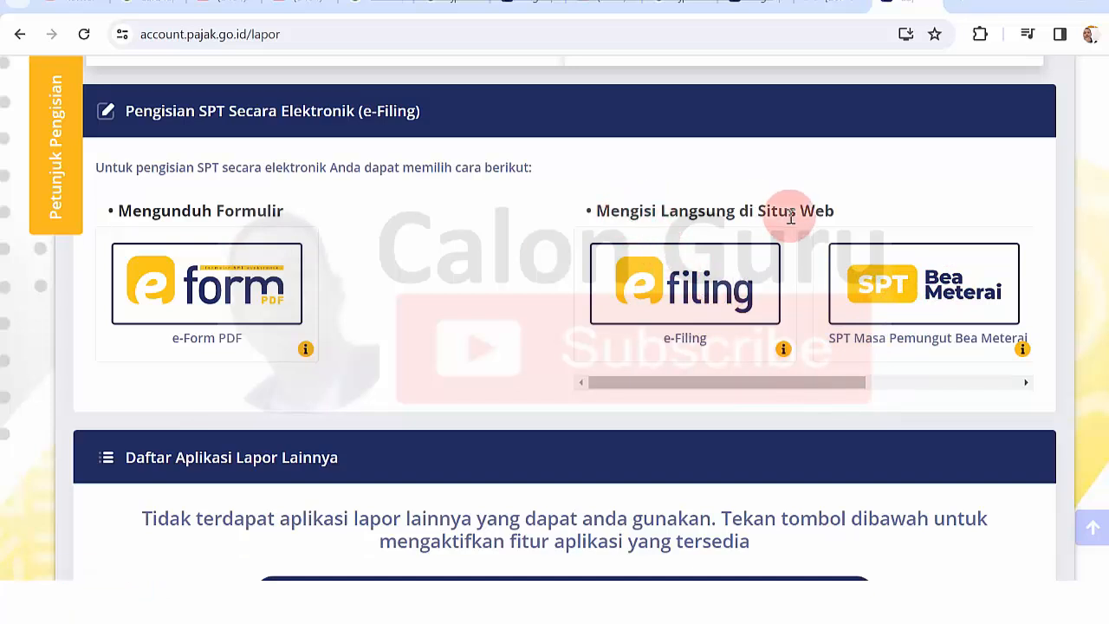
- Open e-Filing and highlight the 2018 tax year in the Arsip SPT table
click(674, 299)
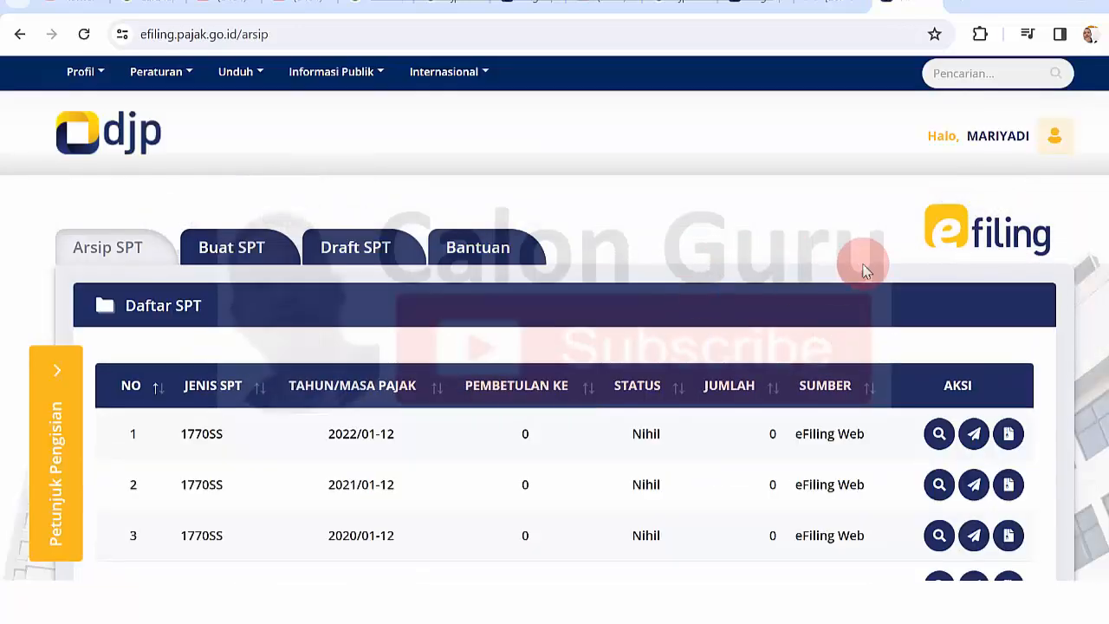
scroll(1059, 188, down, 3)
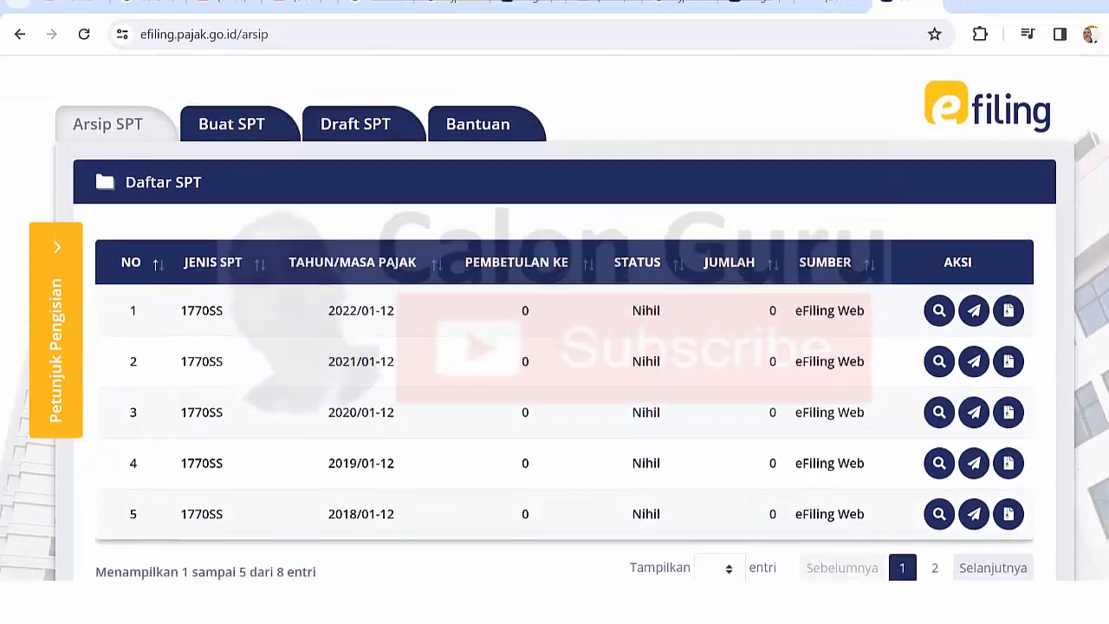
scroll(554, 318, up, 3)
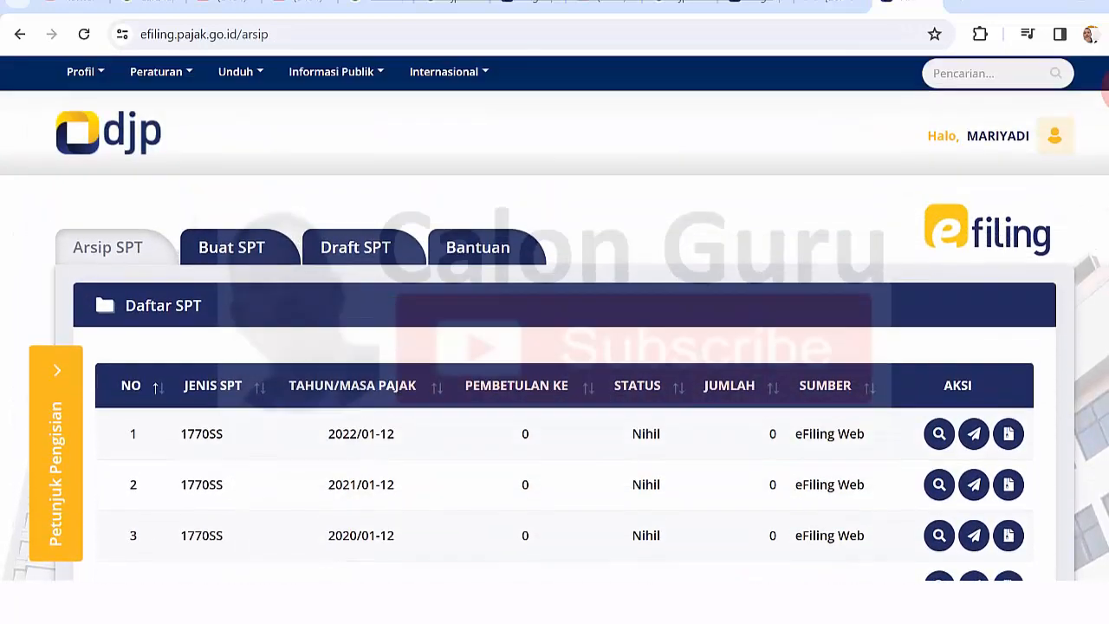
scroll(555, 317, down, 3)
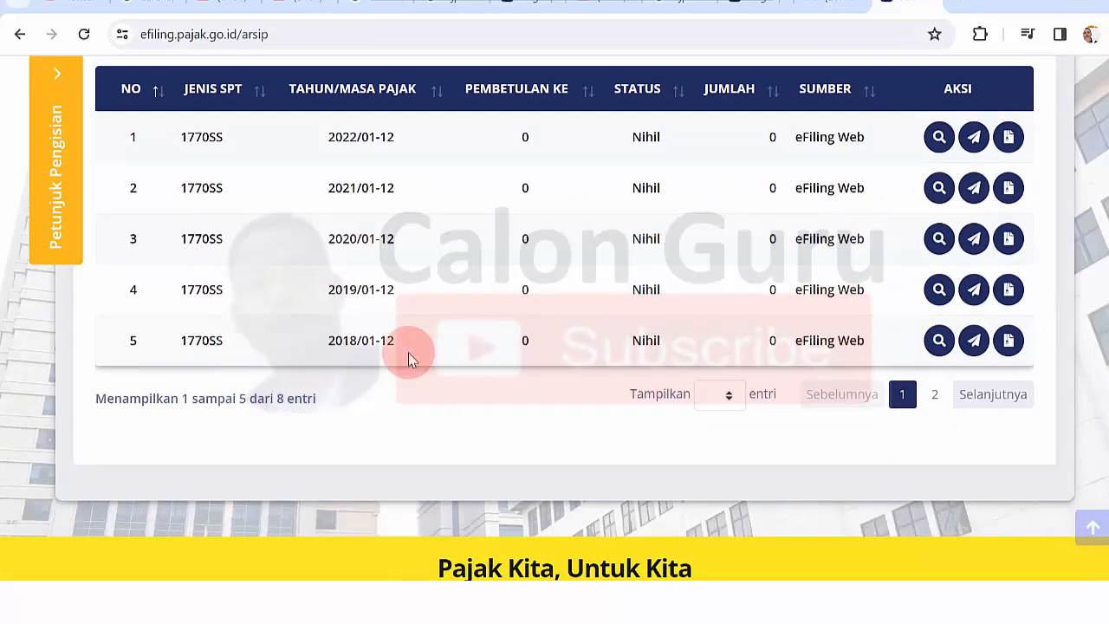
drag(330, 342, 357, 342)
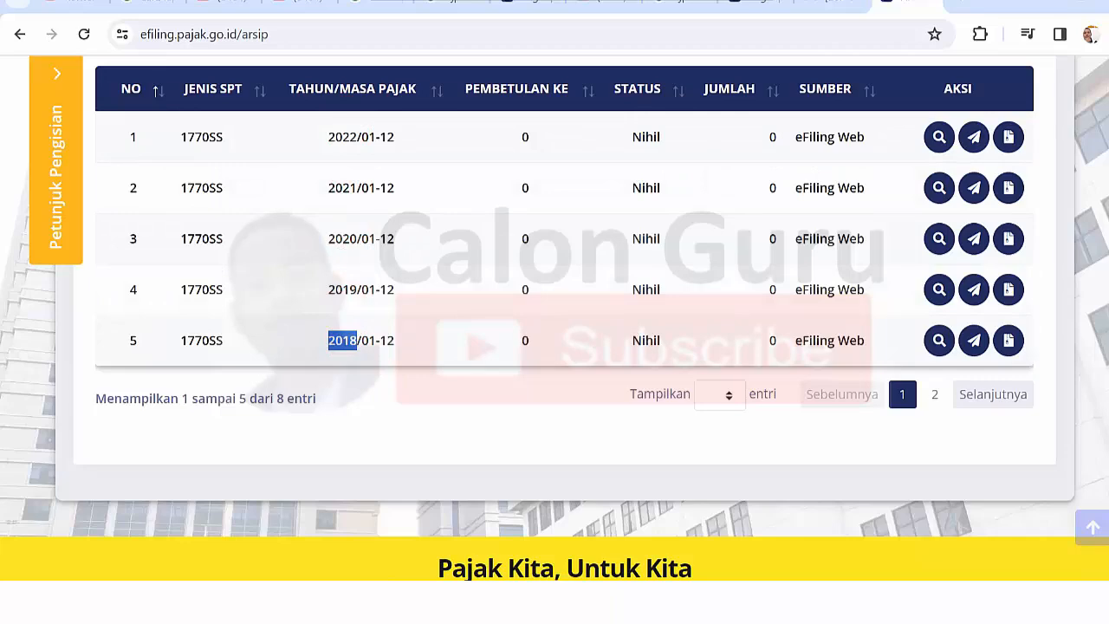
scroll(554, 318, up, 2)
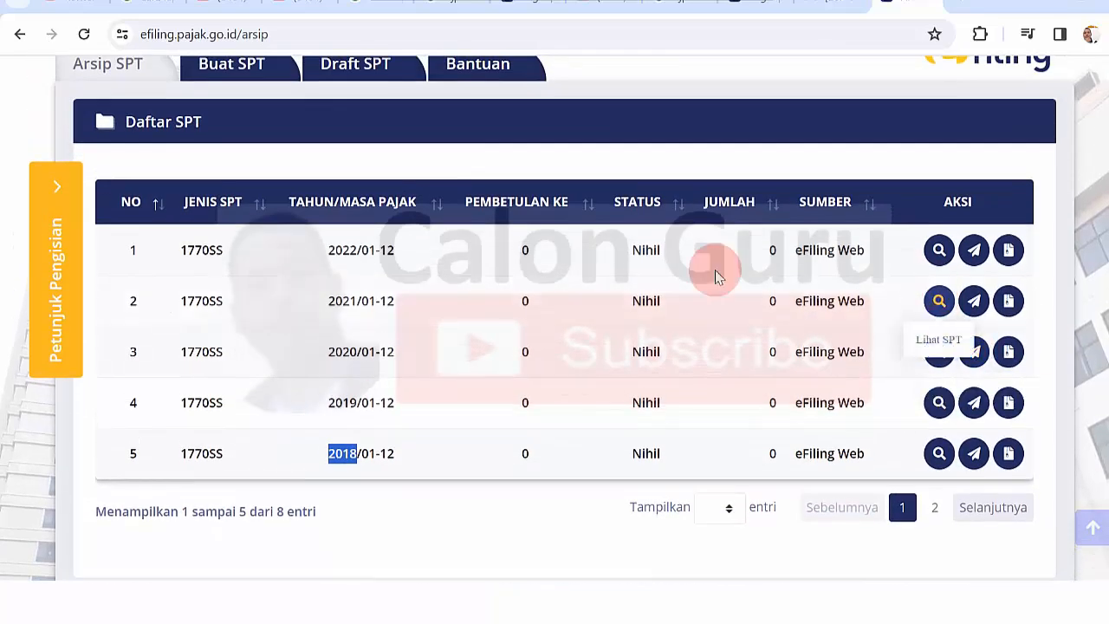
click(185, 250)
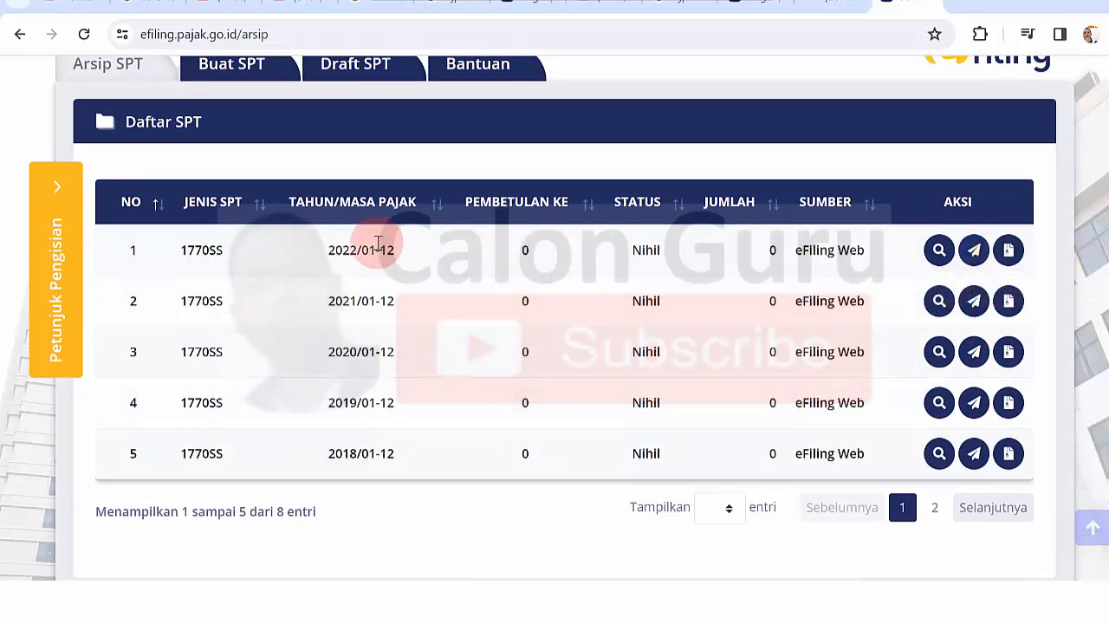
- Show page 2 of filed 1770SS returns, covering 2017 back to 2015
scroll(555, 318, up, 2)
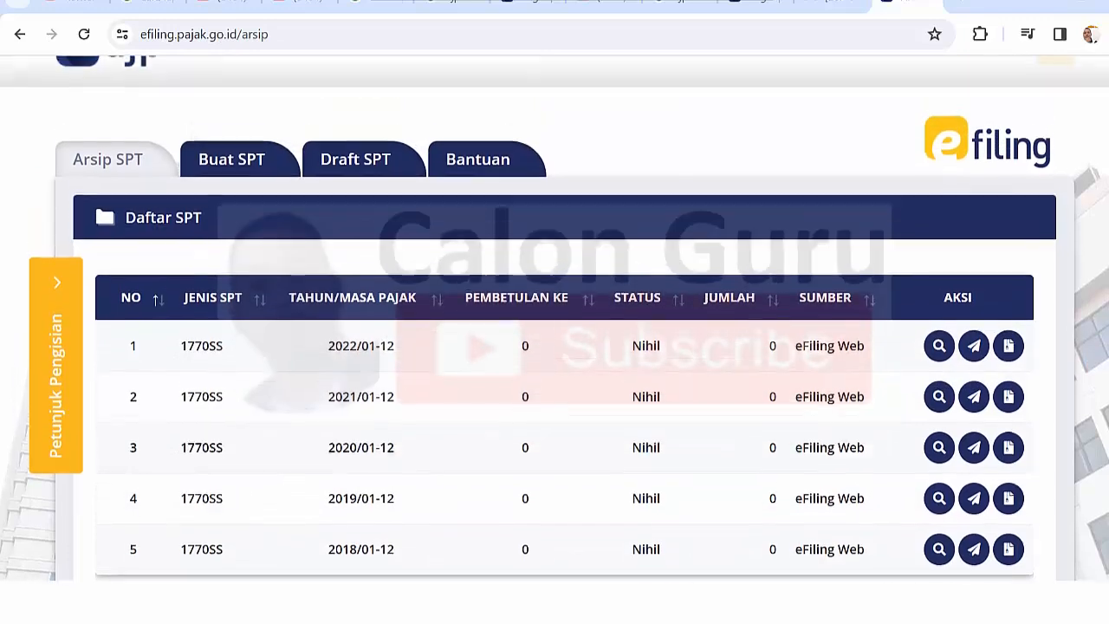
scroll(554, 318, down, 3)
scroll(555, 317, down, 1)
scroll(555, 317, up, 2)
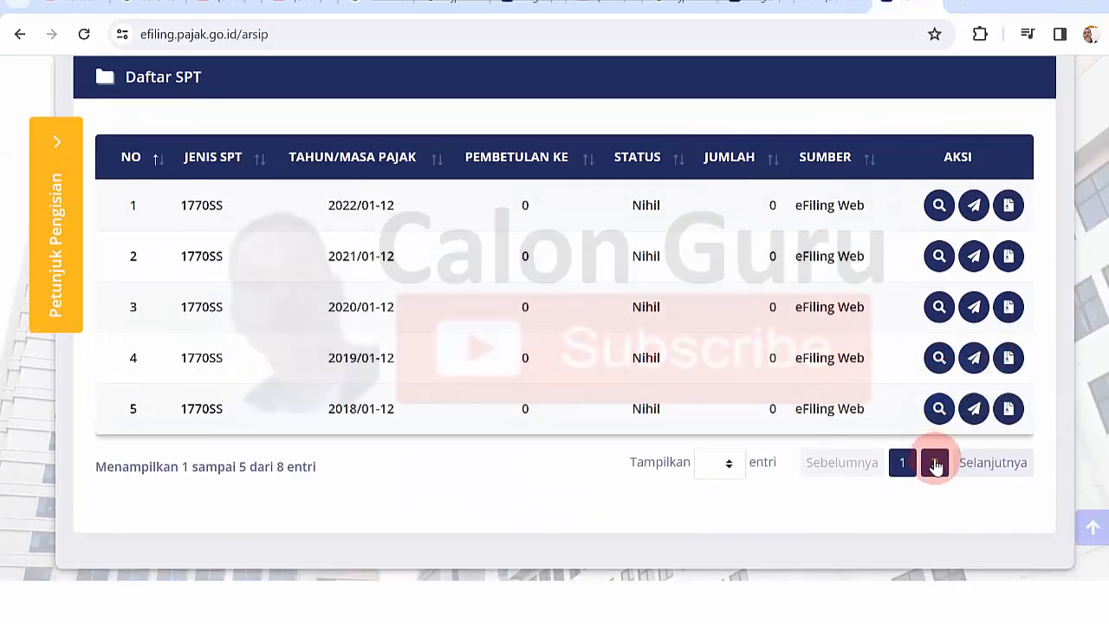
click(988, 468)
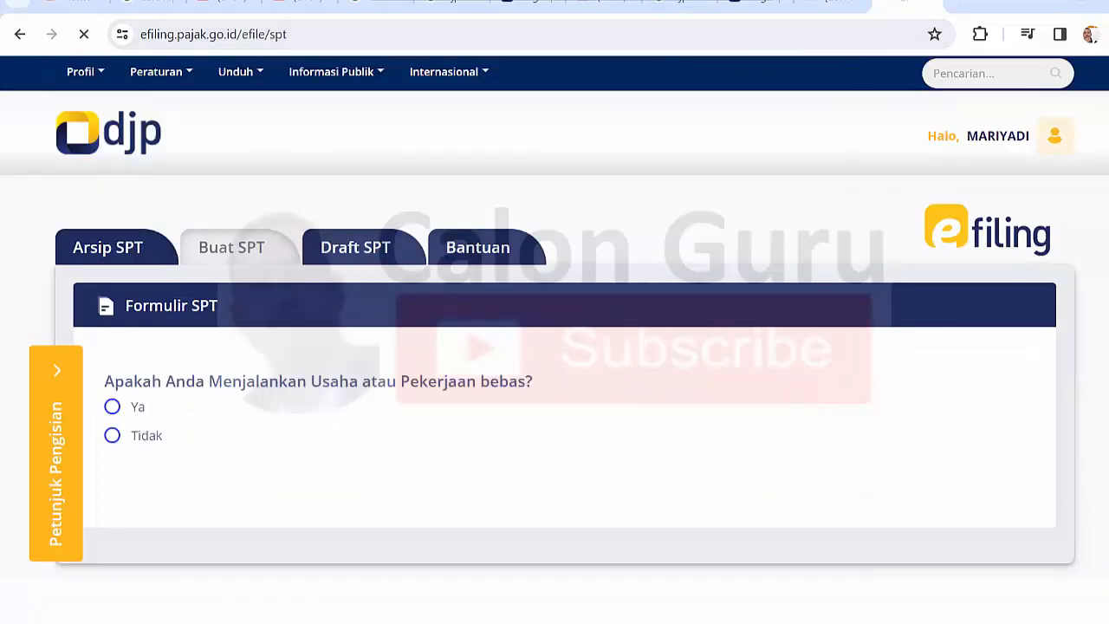
- Answer Tidak to running a business or free profession
scroll(570, 337, down, 3)
scroll(569, 337, up, 3)
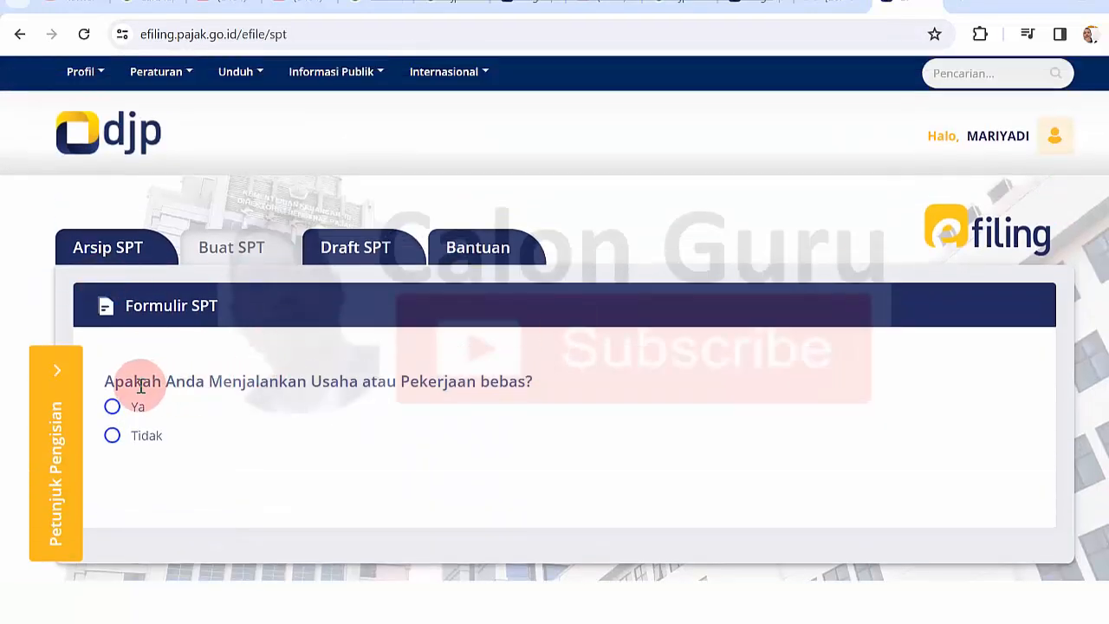
drag(140, 387, 374, 379)
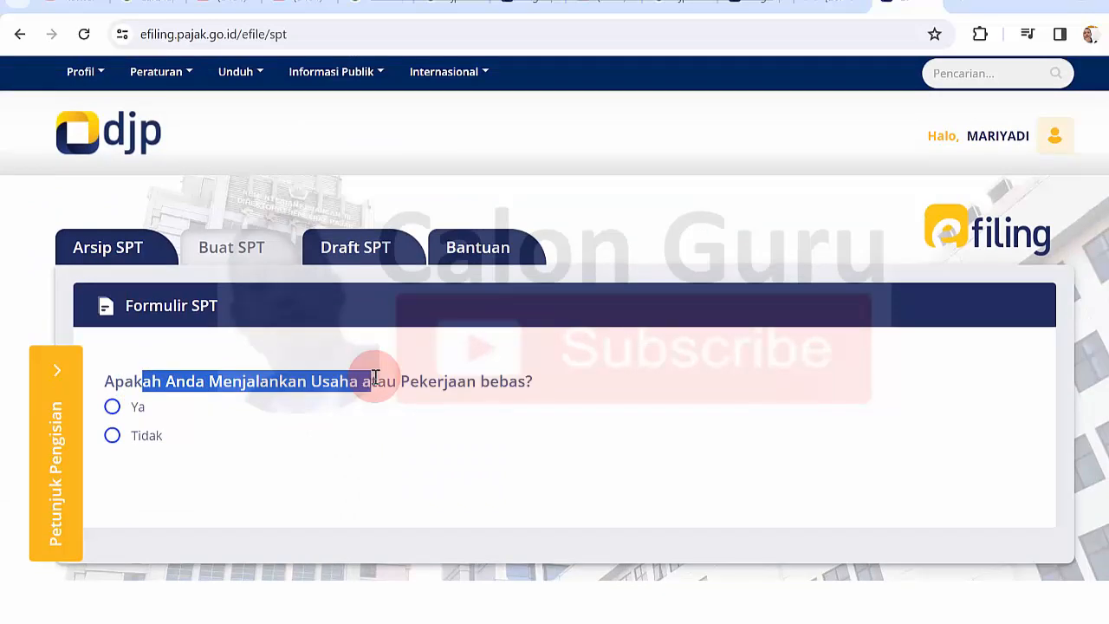
click(375, 377)
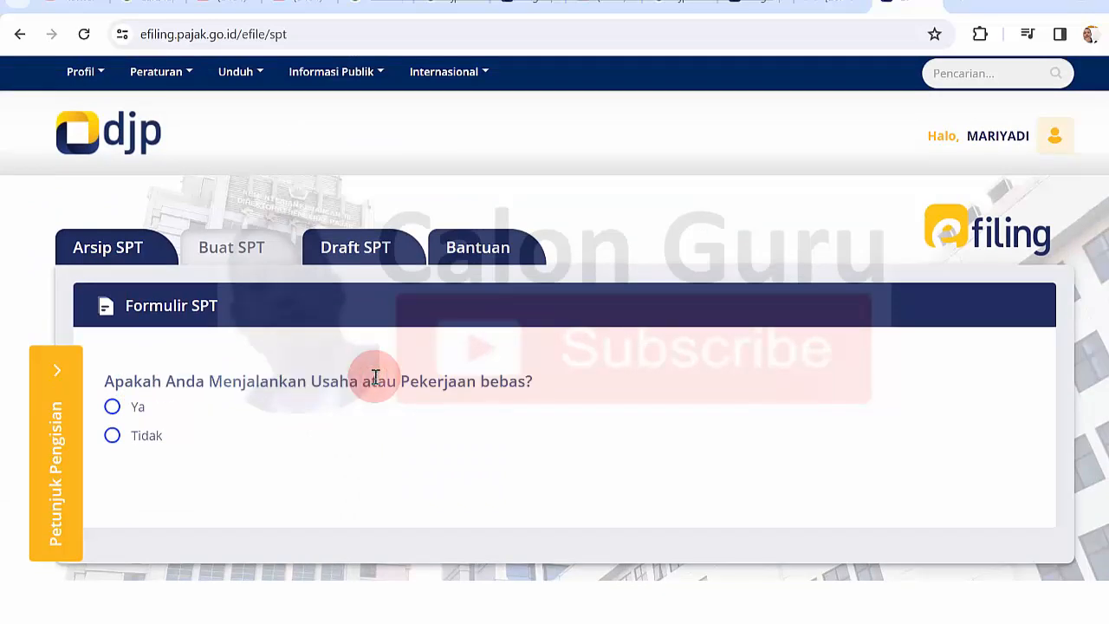
click(112, 437)
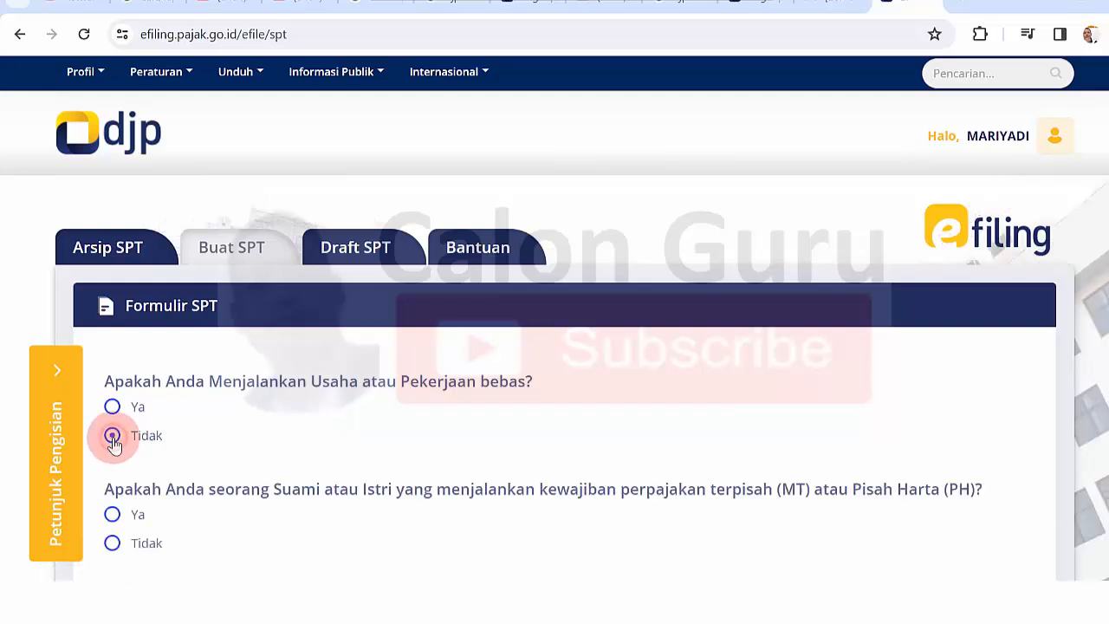
- Answer Tidak to separate spouse tax obligations (MT/PH)
scroll(548, 350, down, 3)
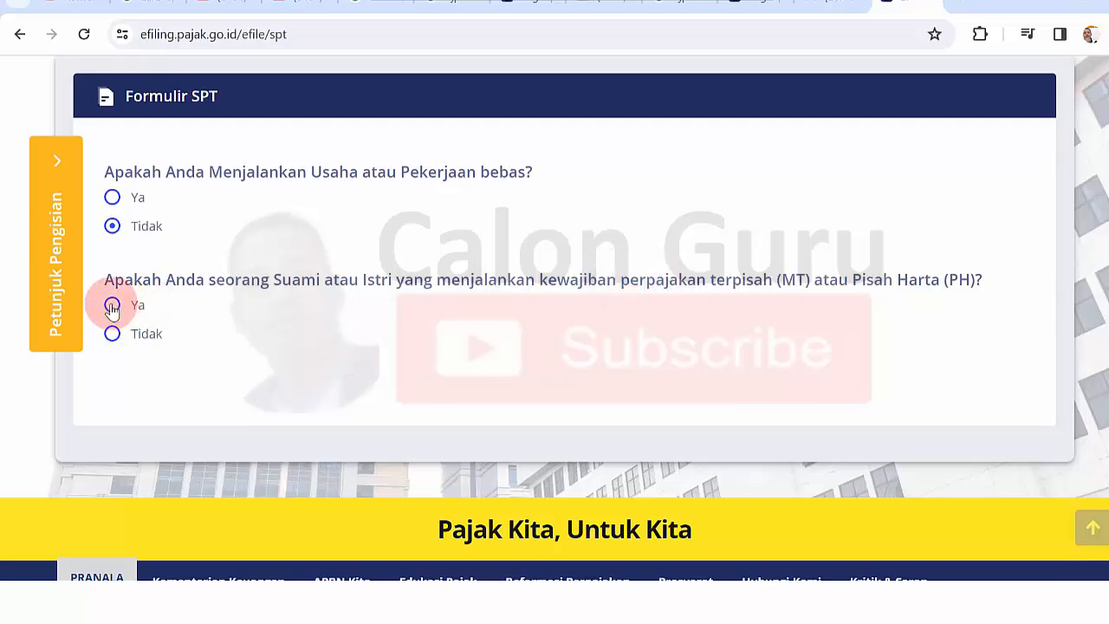
click(113, 336)
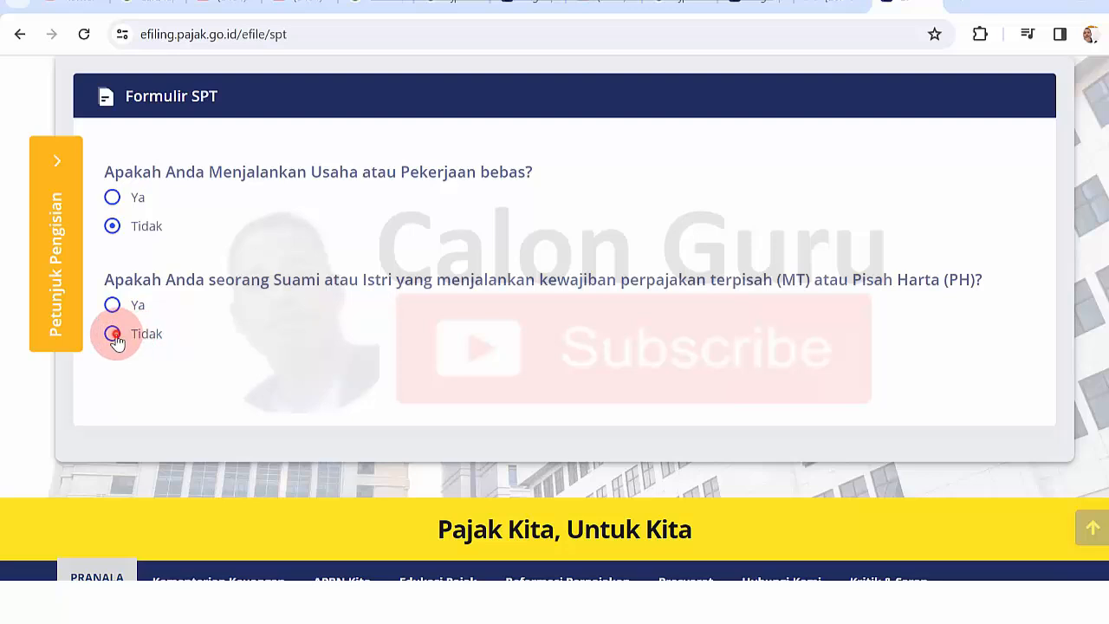
scroll(1083, 231, down, 1)
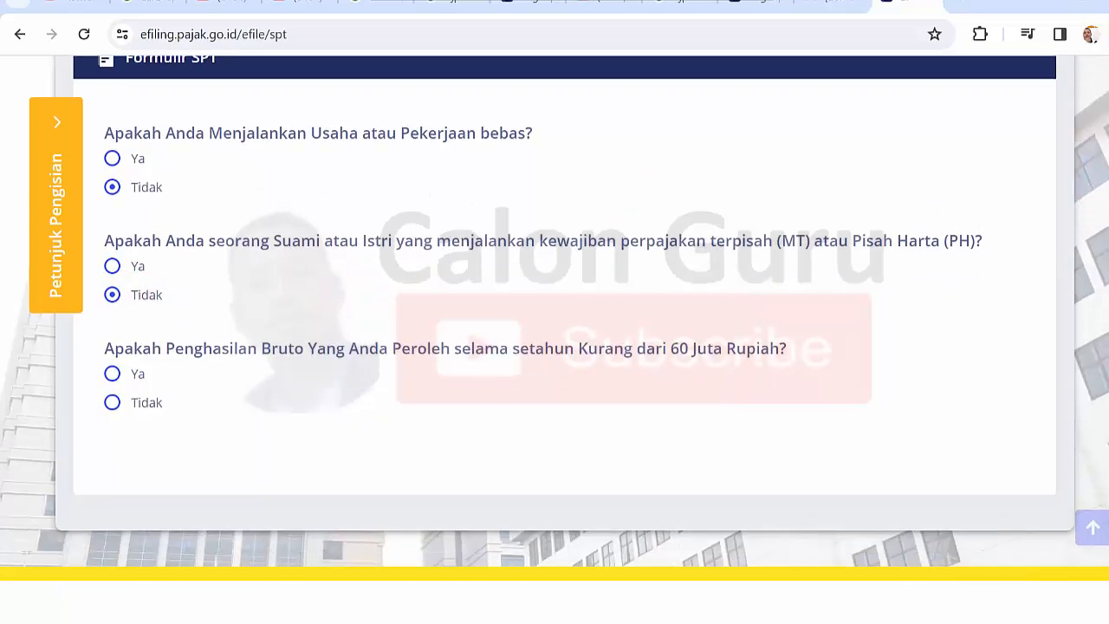
scroll(1083, 230, down, 1)
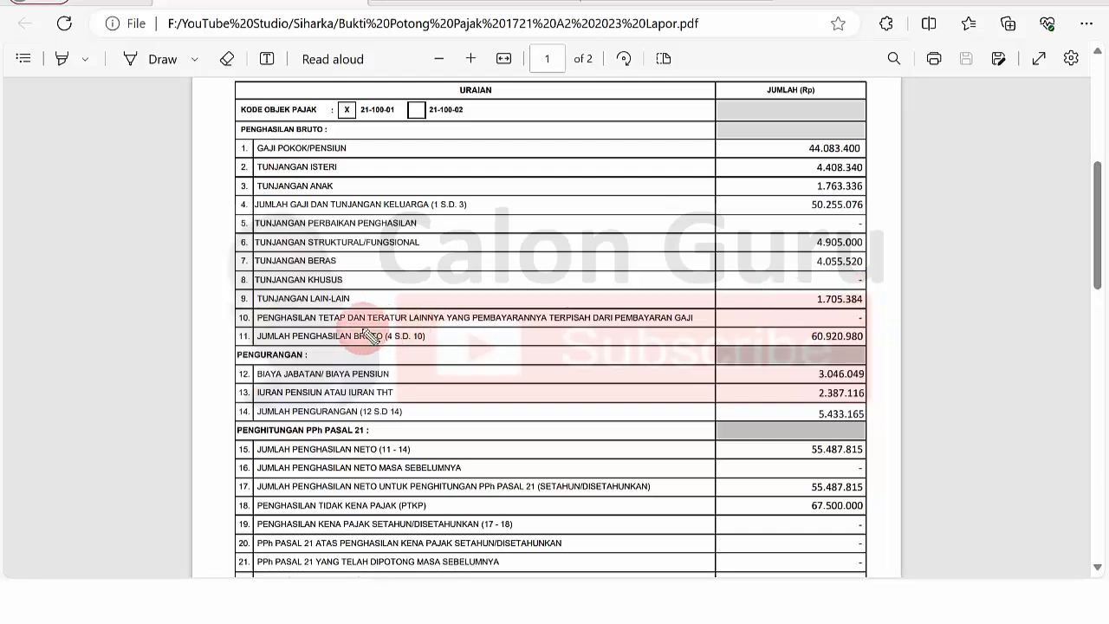
- Circle row 11 JUMLAH PENGHASILAN BRUTO and its 60.920.980 amount, then return to Chrome
mouse_move(316, 330)
mouse_down()
mouse_move(251, 333)
mouse_move(295, 347)
mouse_move(418, 348)
mouse_up()
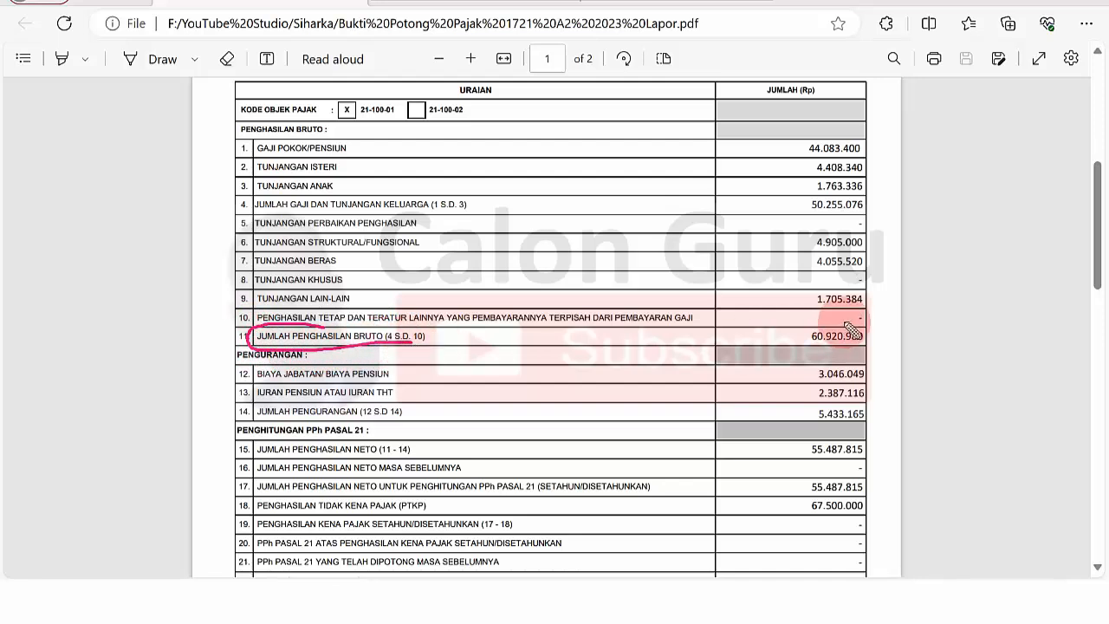
mouse_move(845, 321)
mouse_down()
mouse_move(806, 345)
mouse_move(877, 340)
mouse_move(852, 326)
mouse_up()
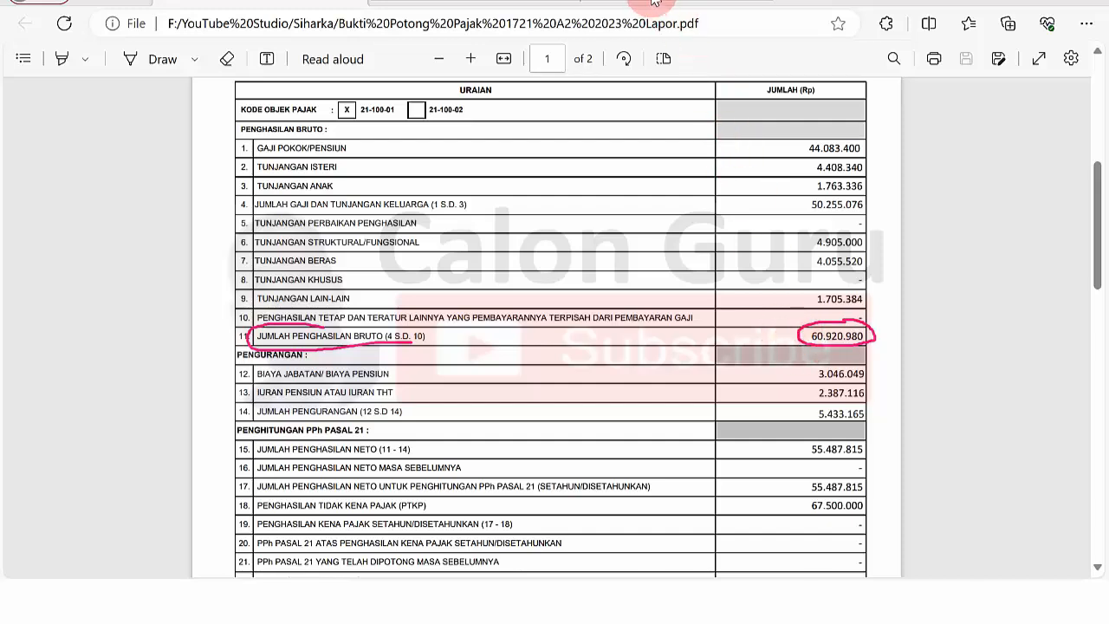
key(alt+Tab)
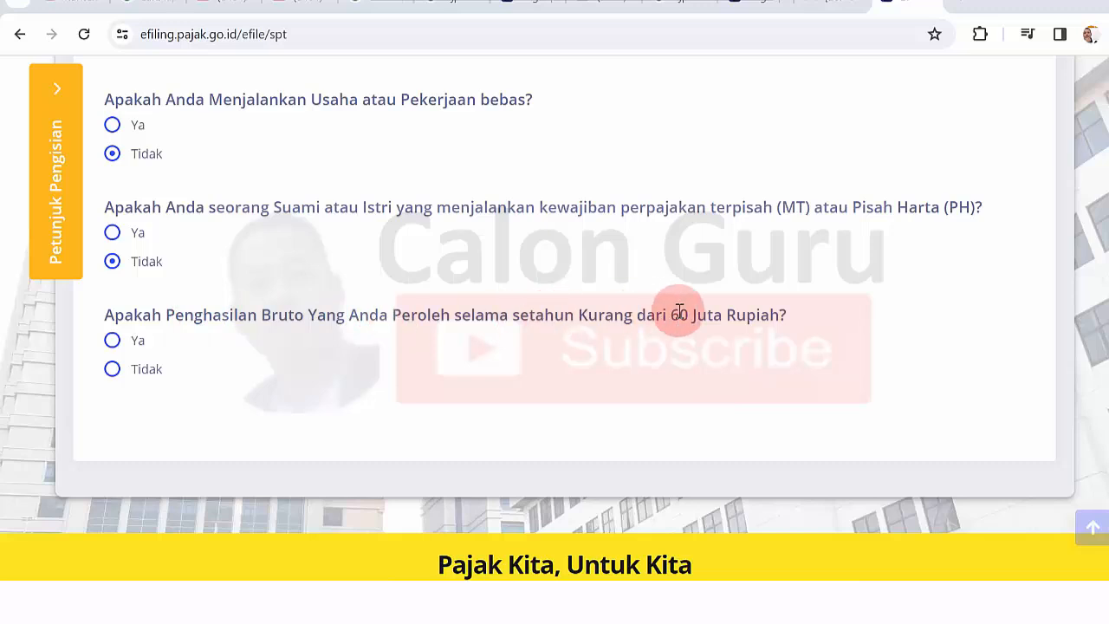
- Answer Tidak to gross income under 60 Juta and choose Dengan bentuk formulir
click(113, 370)
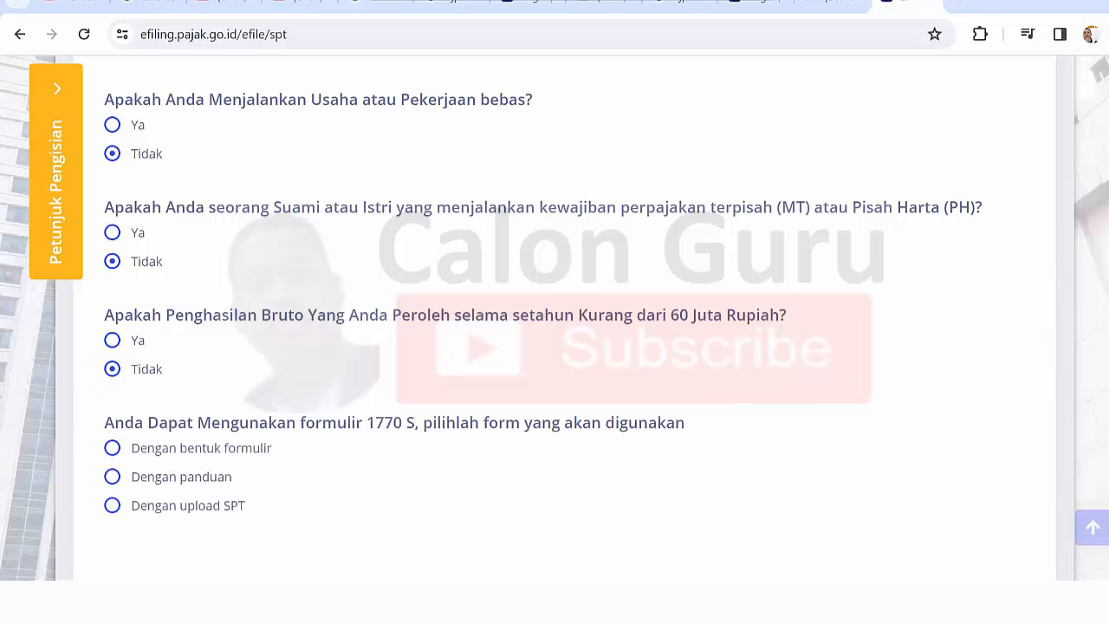
scroll(1089, 272, down, 1)
scroll(1084, 355, down, 3)
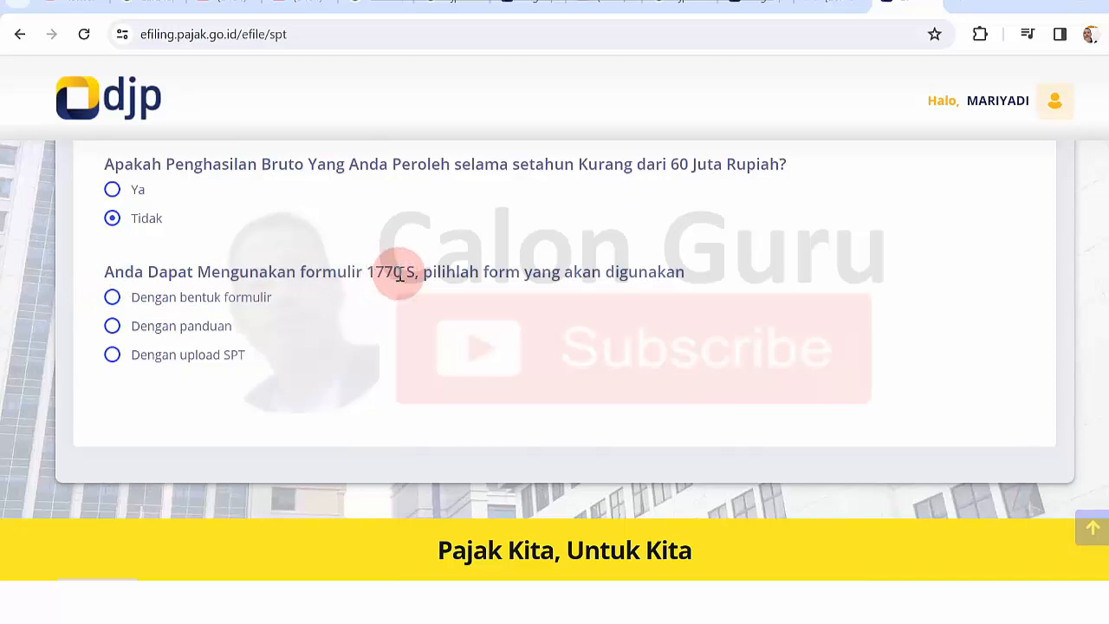
click(111, 190)
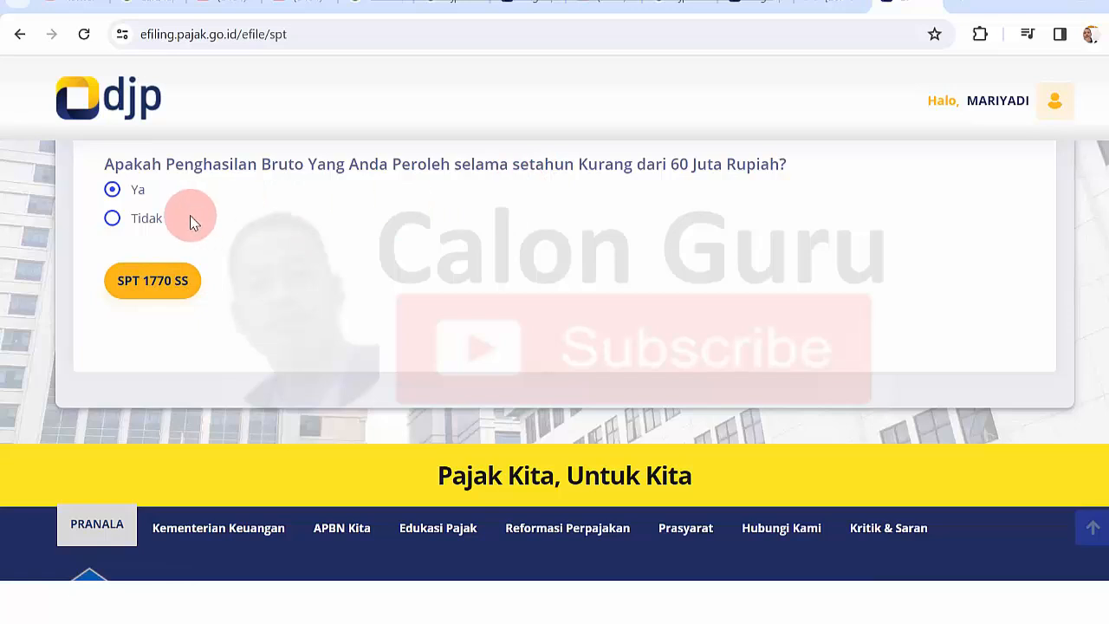
click(116, 219)
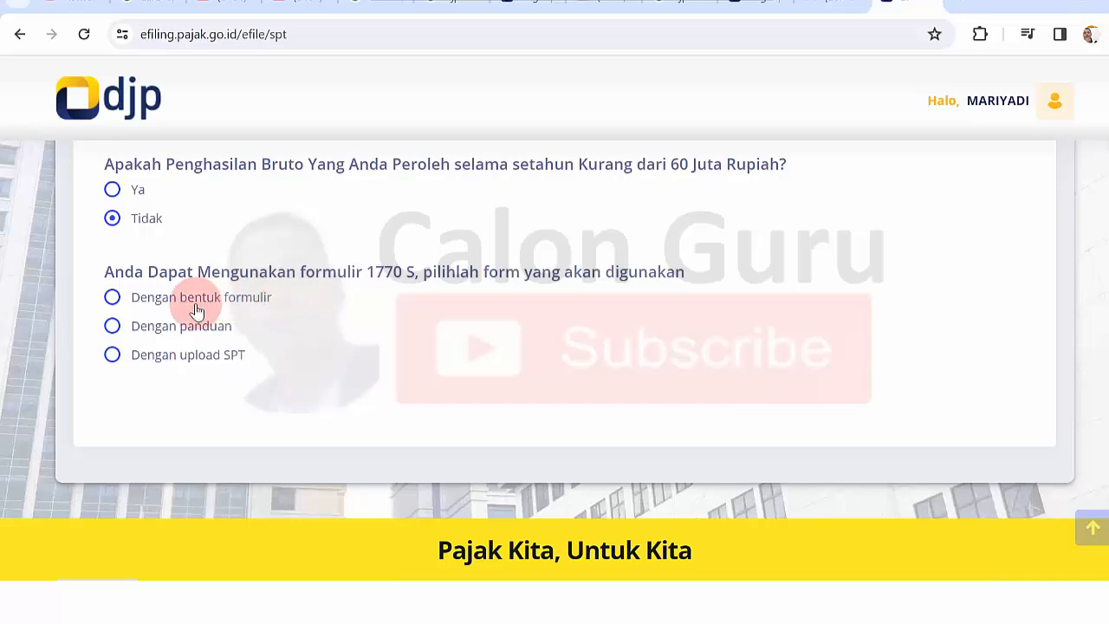
click(112, 297)
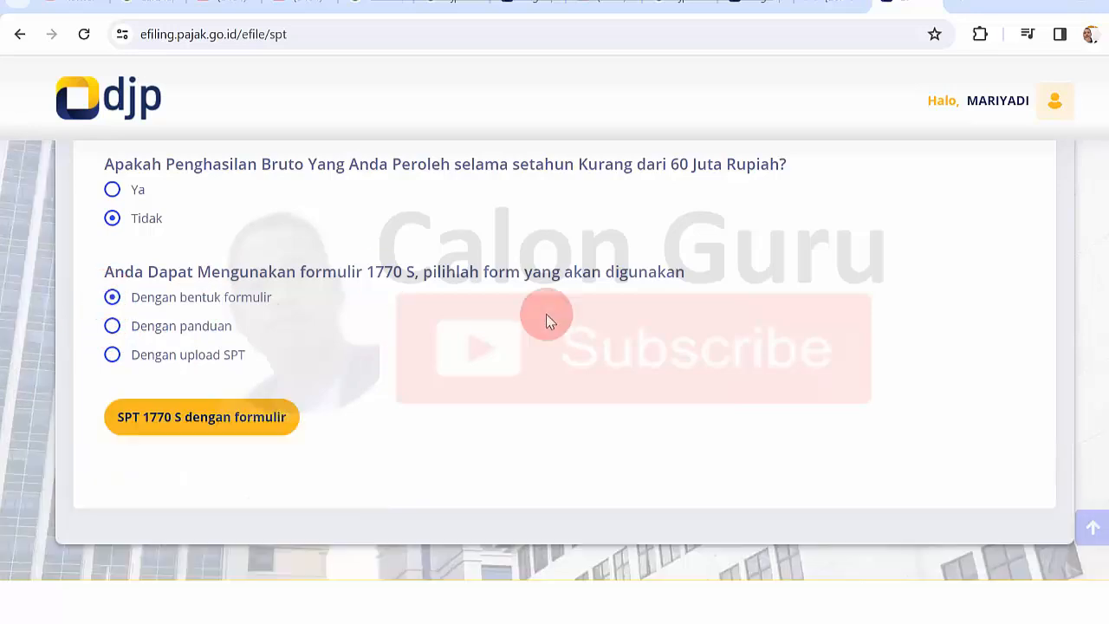
- Start the SPT 1770 S form and select 2023 as the tax year
click(212, 418)
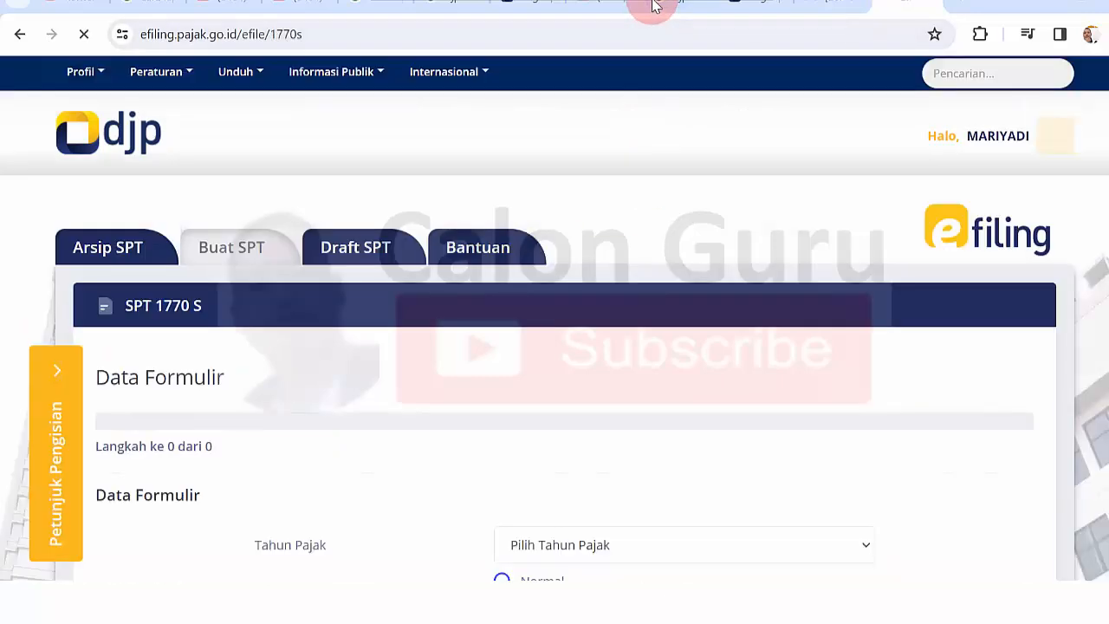
scroll(1088, 169, down, 3)
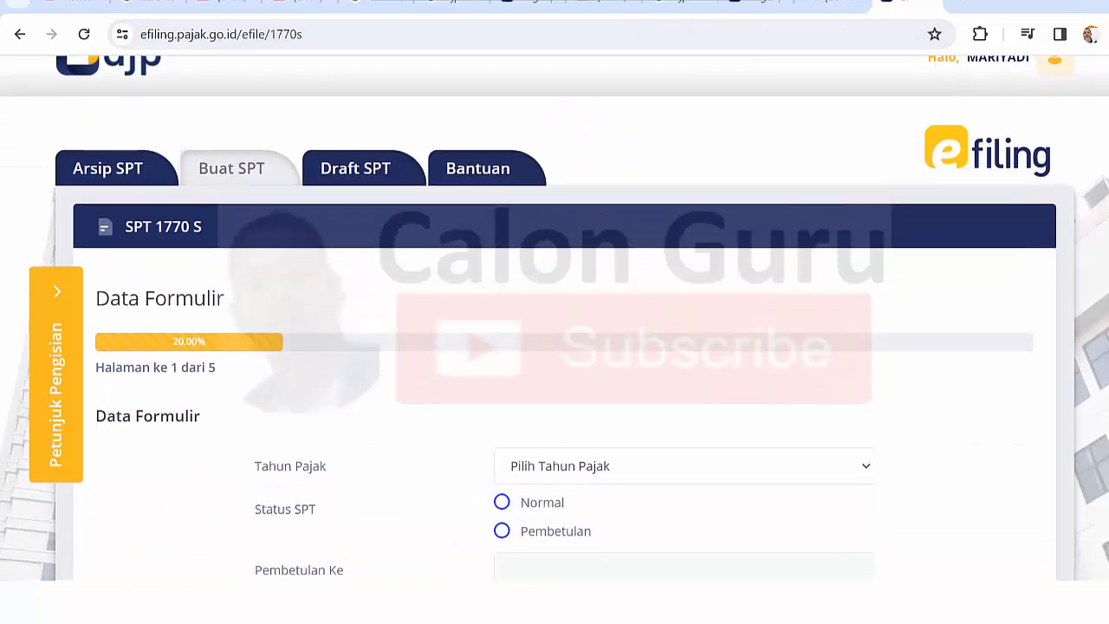
scroll(555, 317, down, 1)
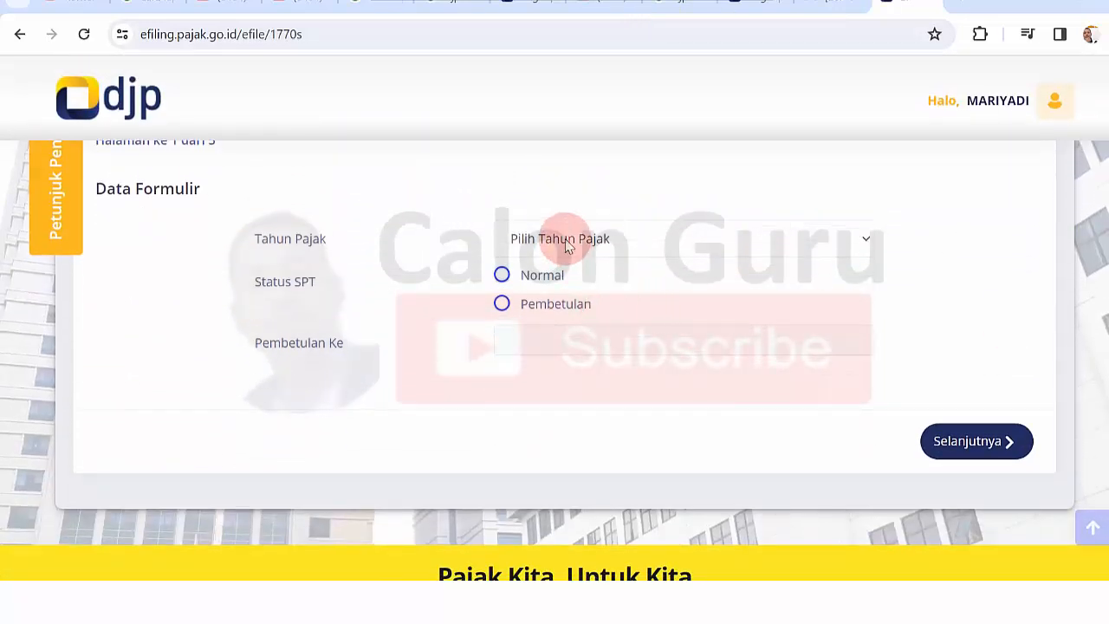
click(681, 243)
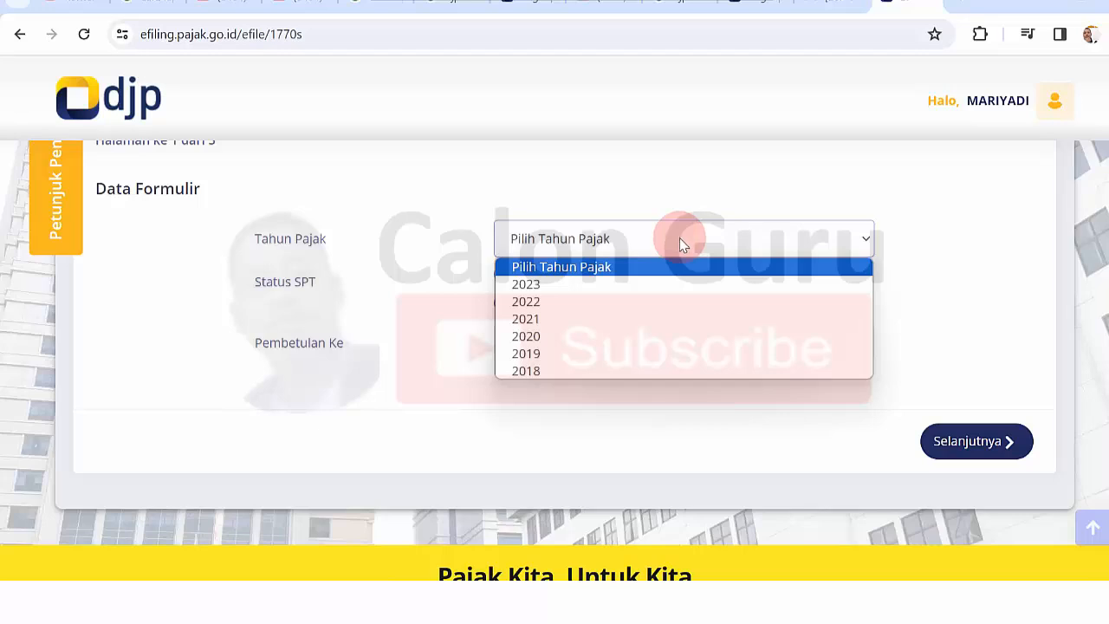
click(548, 287)
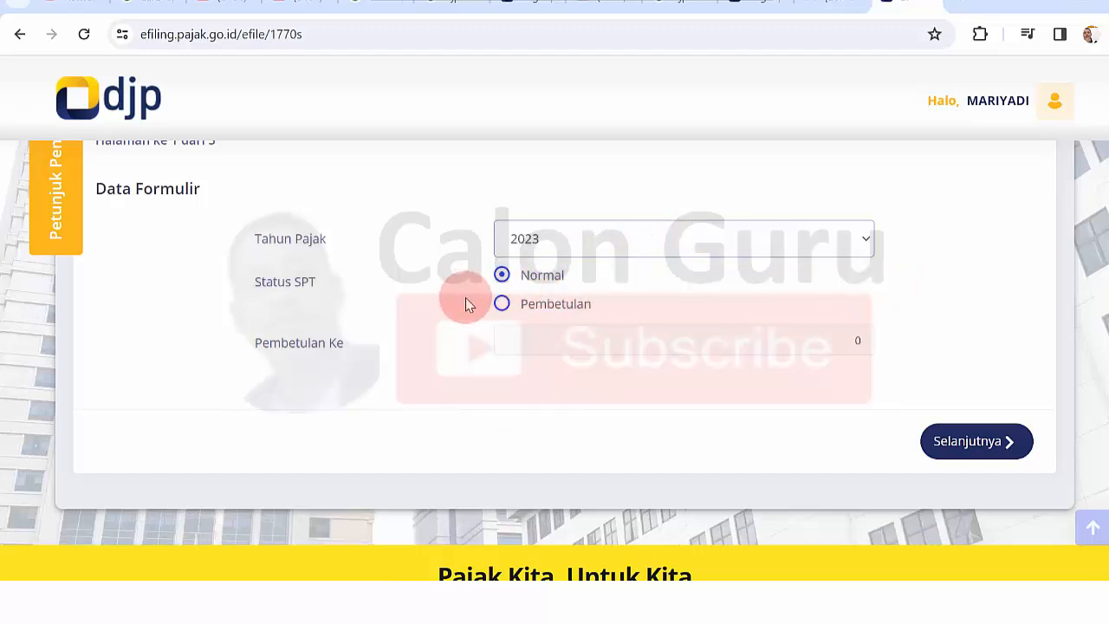
- Set the SPT status to Pembetulan, briefly switching to Normal and back
click(505, 310)
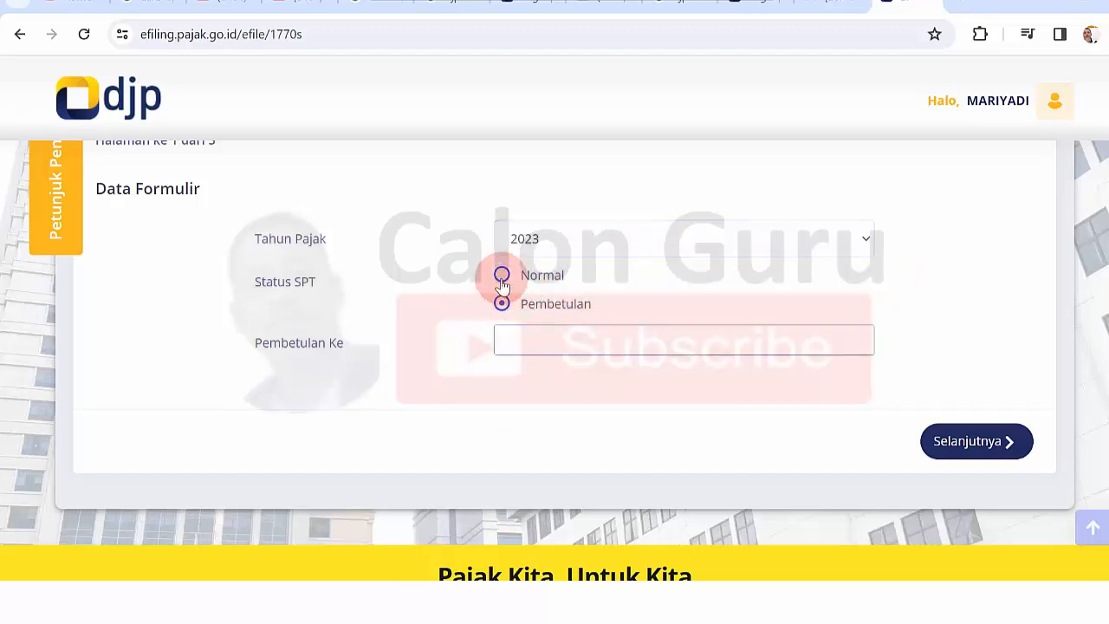
click(502, 277)
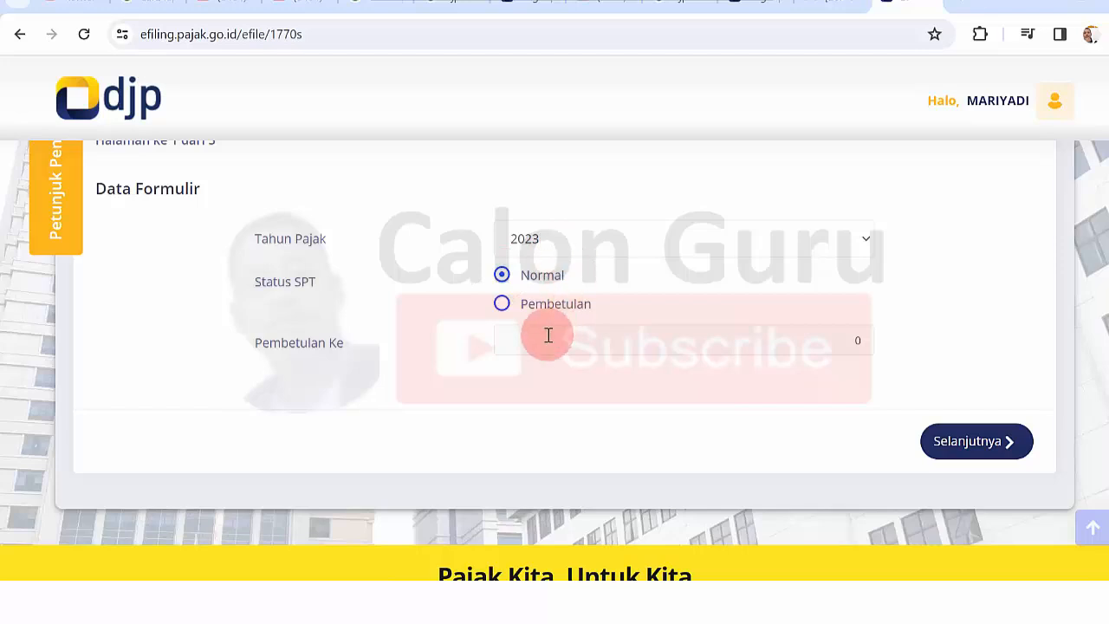
click(501, 305)
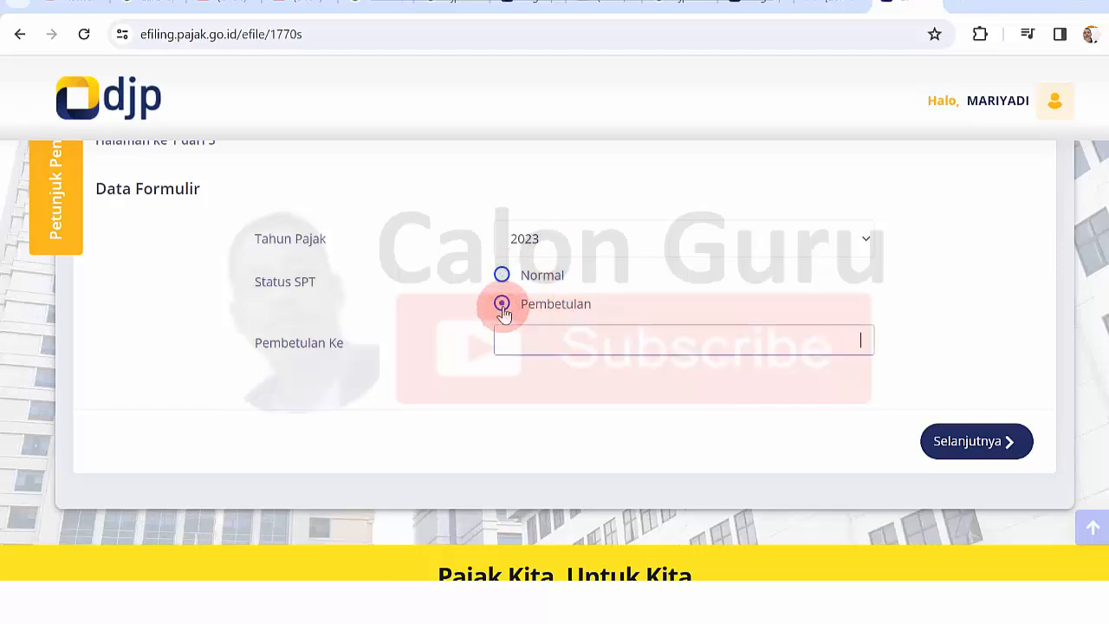
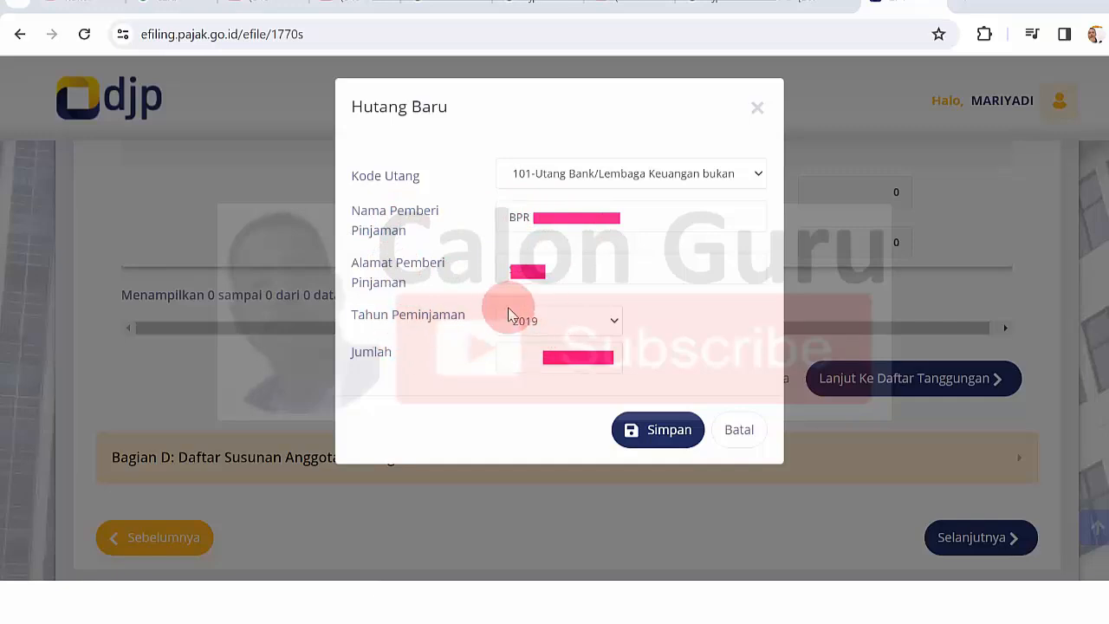
- Keep 2019 as the loan year, save the bank-loan debt, and move on to the dependants list
click(560, 328)
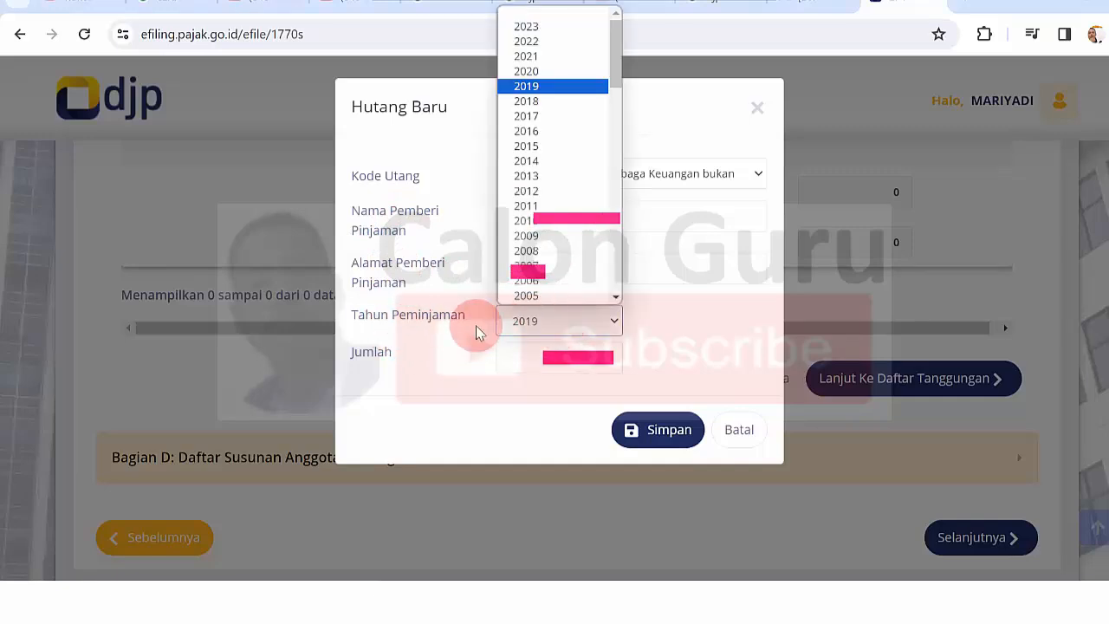
click(421, 320)
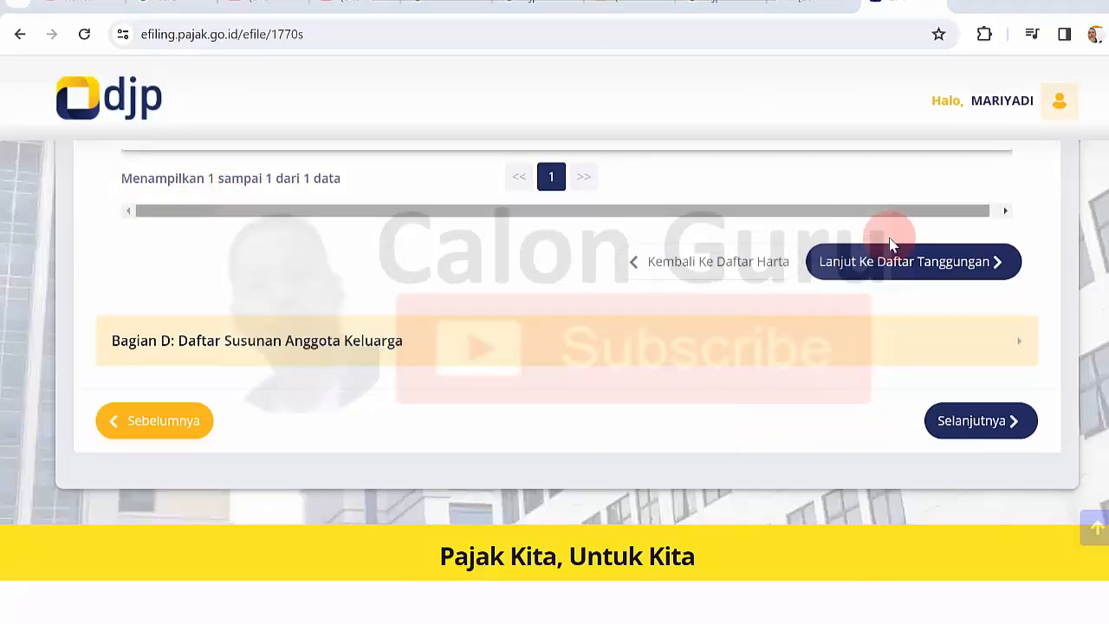
click(925, 272)
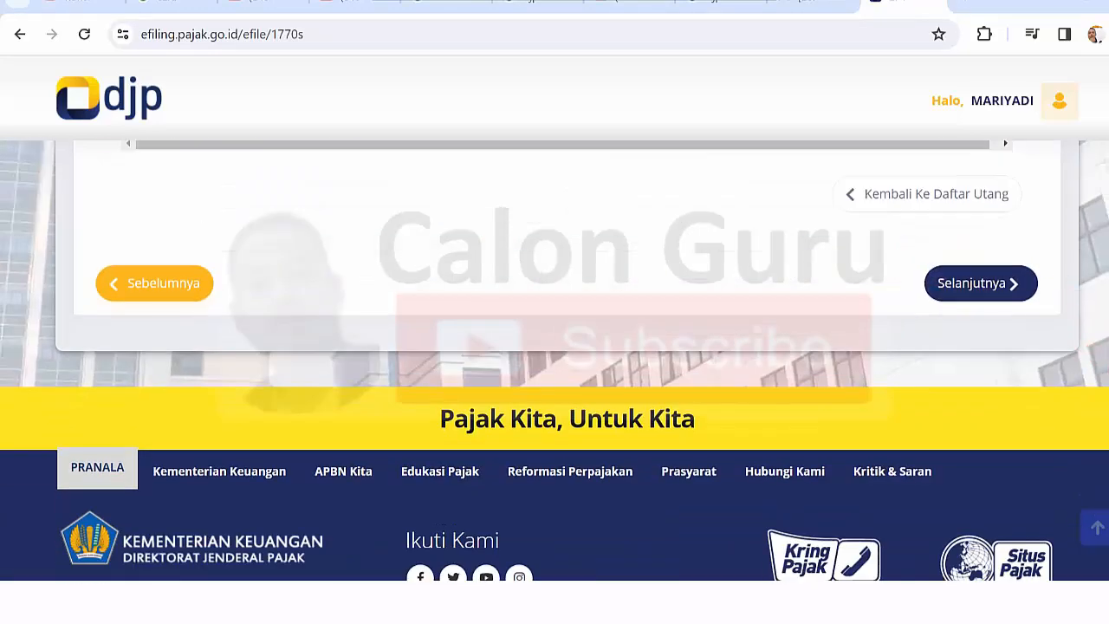
scroll(554, 359, up, 2)
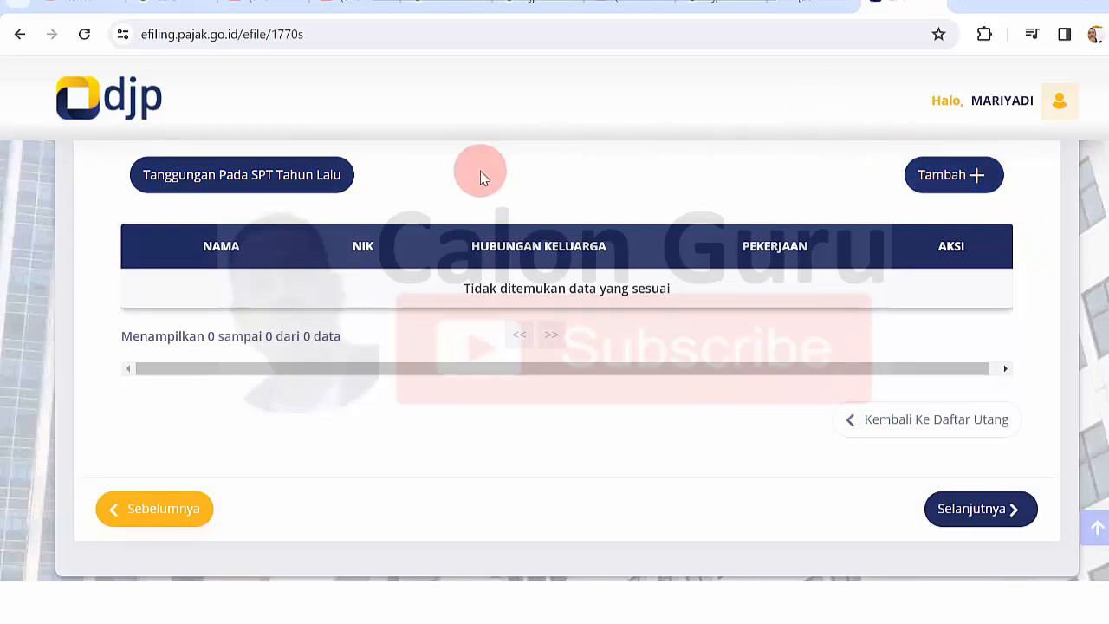
- Load last year's dependants, dismiss the none-found notice, and start a new family-member entry
click(254, 190)
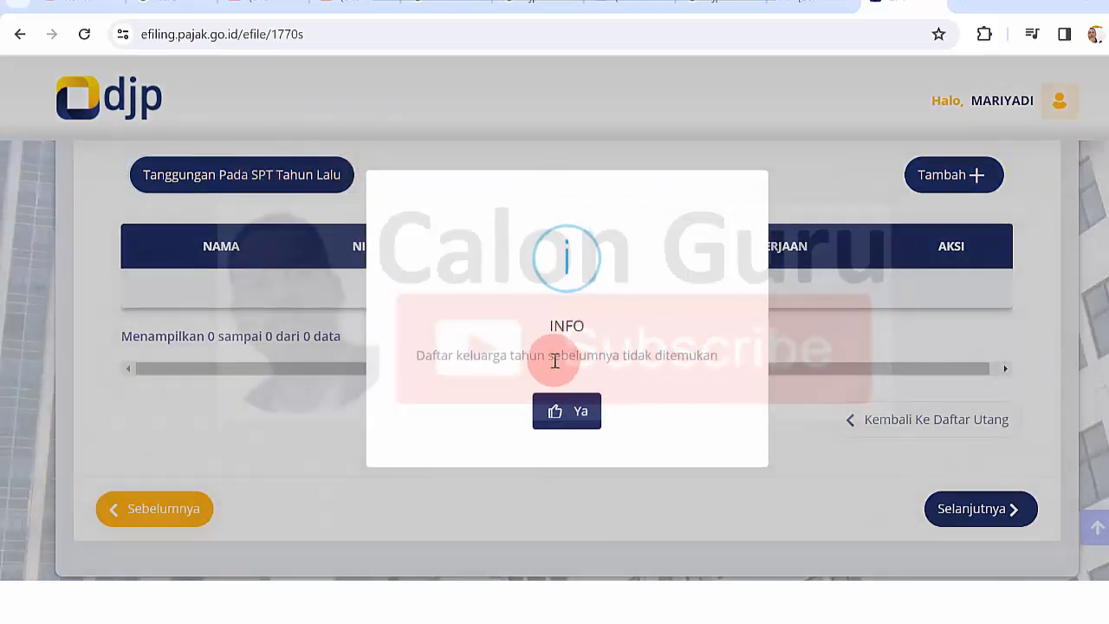
click(578, 414)
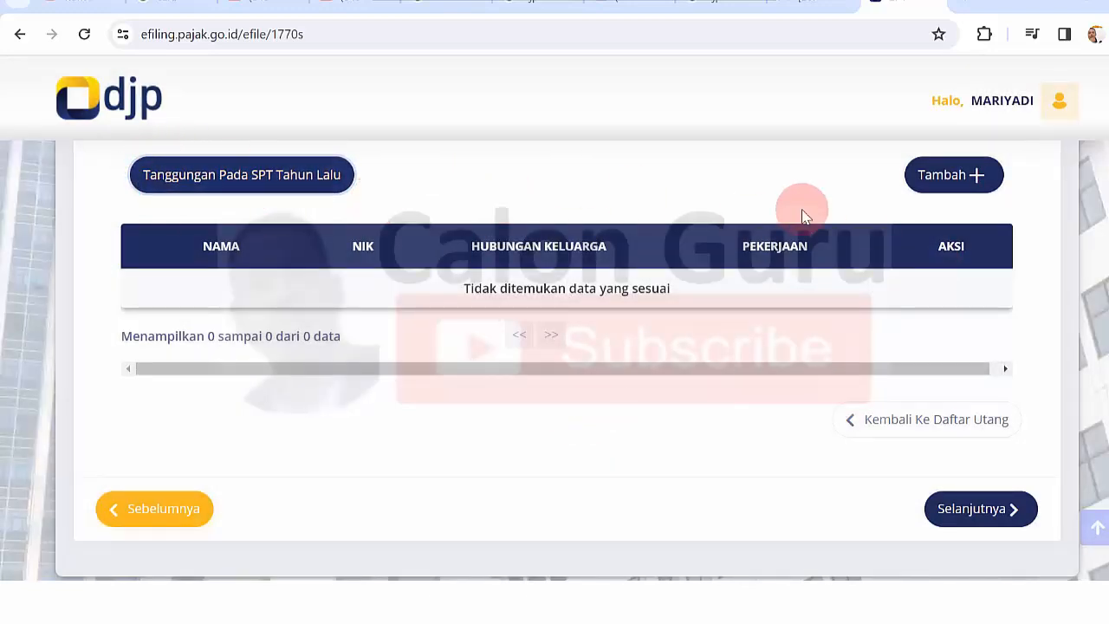
click(935, 178)
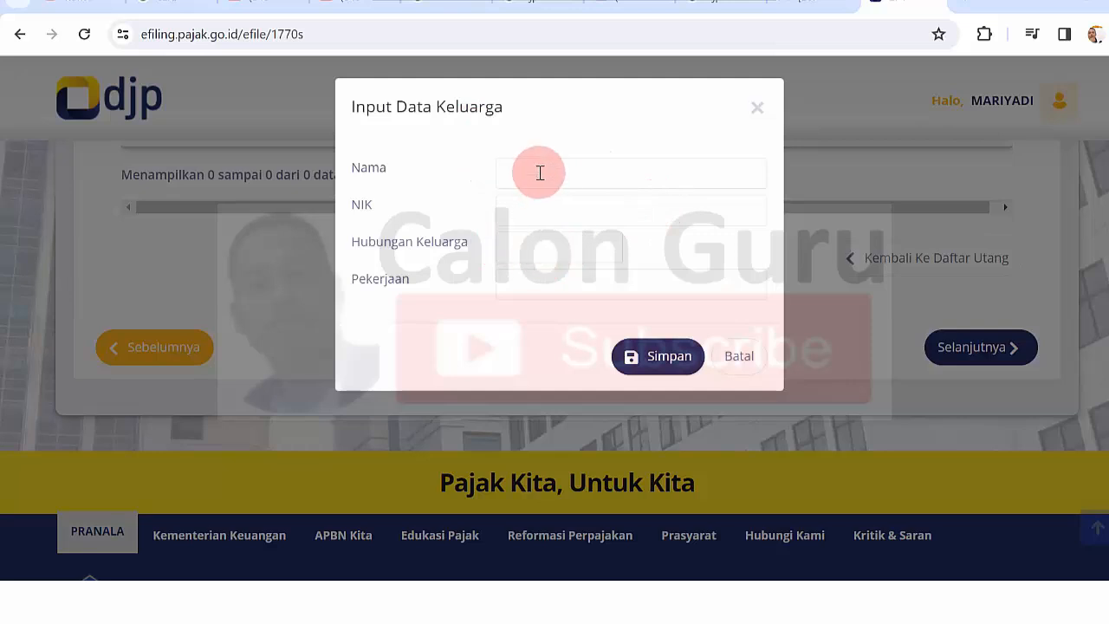
- Mark the K/2 family status on the withholding slip PDF in red, then return to the form
click(656, 2)
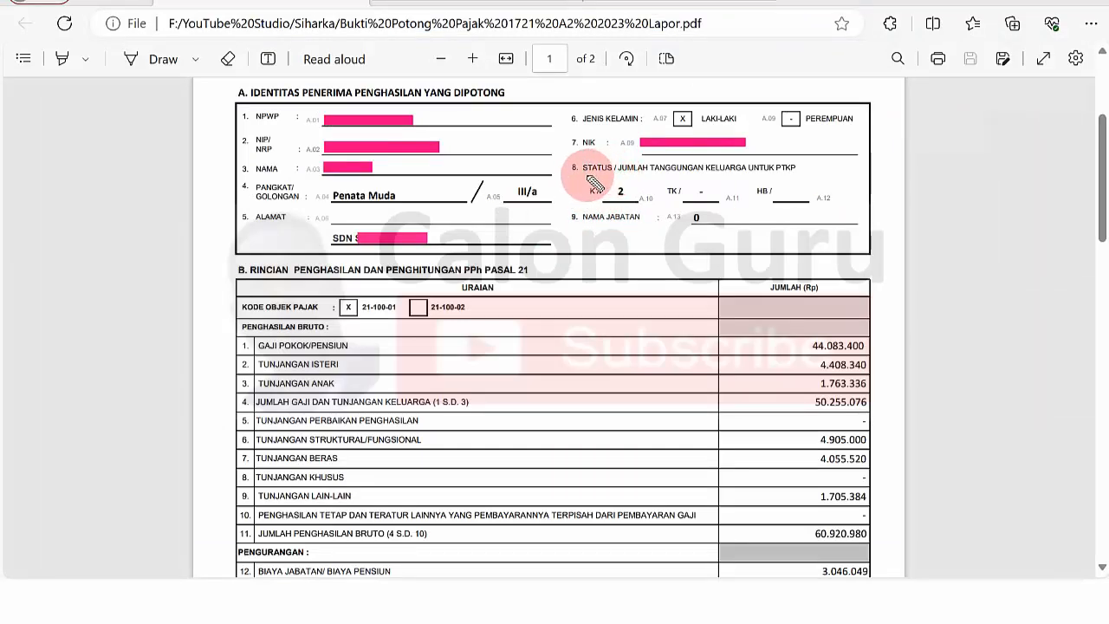
drag(583, 174, 741, 175)
mouse_move(622, 181)
mouse_down()
mouse_move(609, 189)
mouse_move(637, 201)
mouse_up()
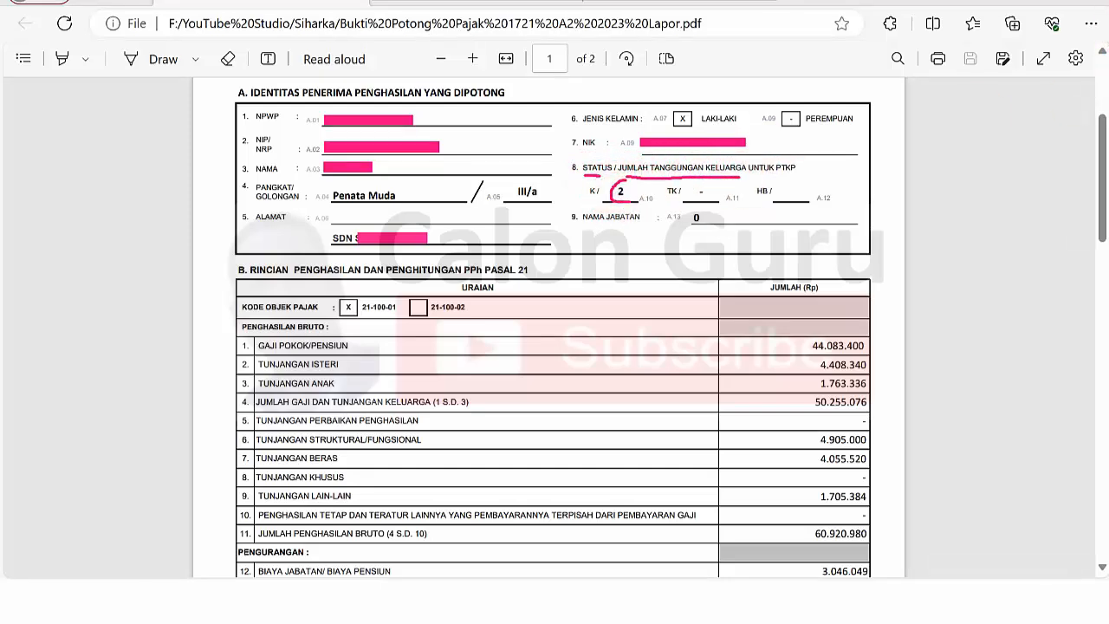
key(alt+Tab)
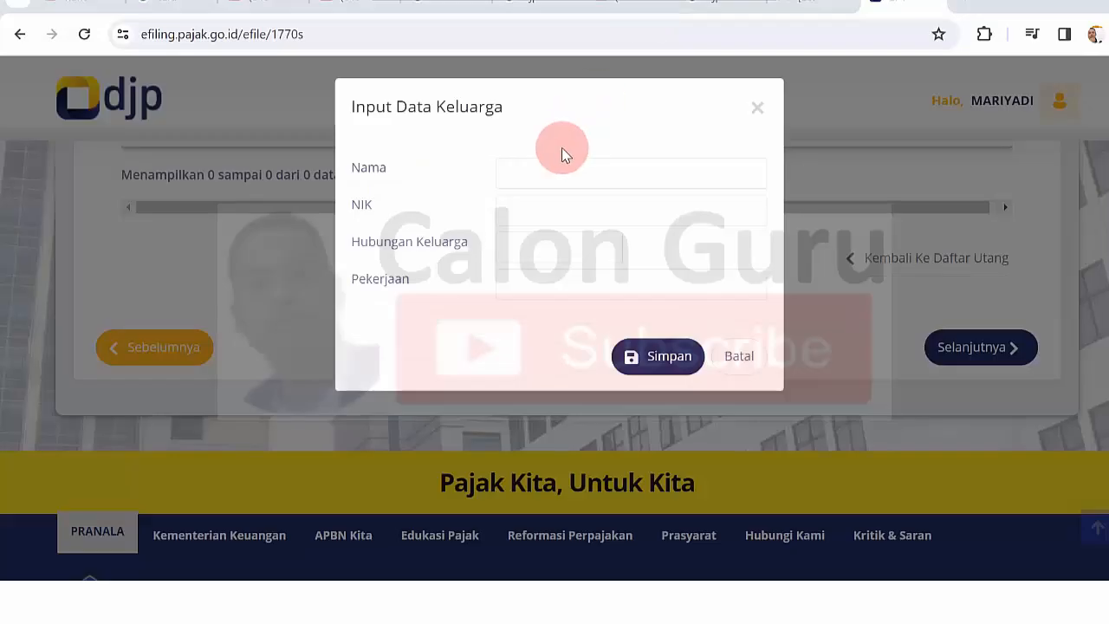
- Save the first child dependant with name, NIK, relationship Anak and occupation Pelajar
click(532, 180)
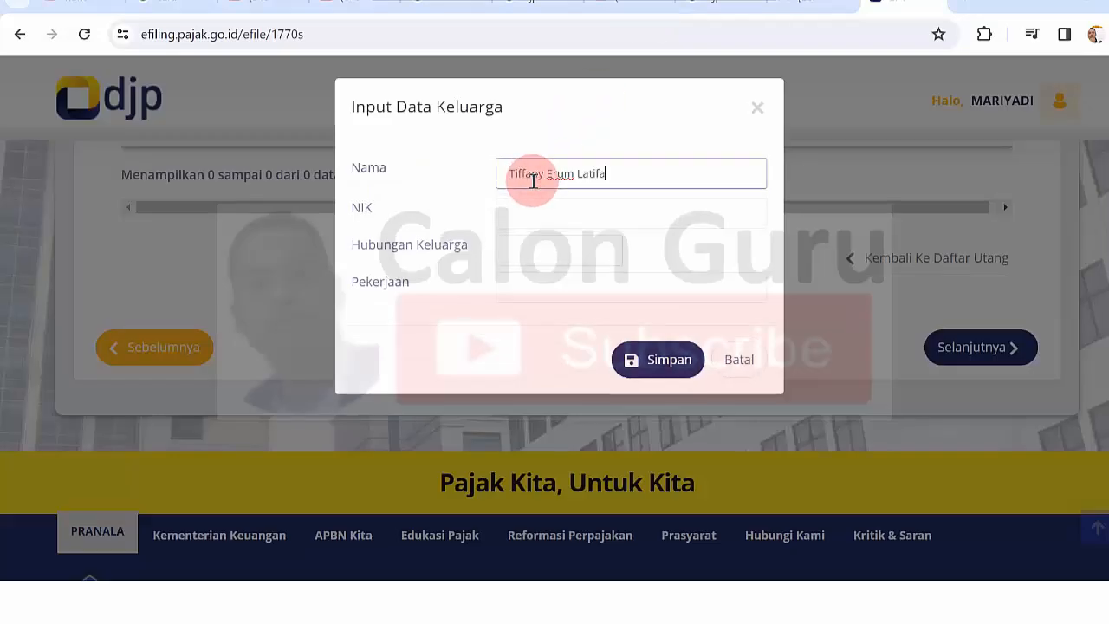
click(524, 212)
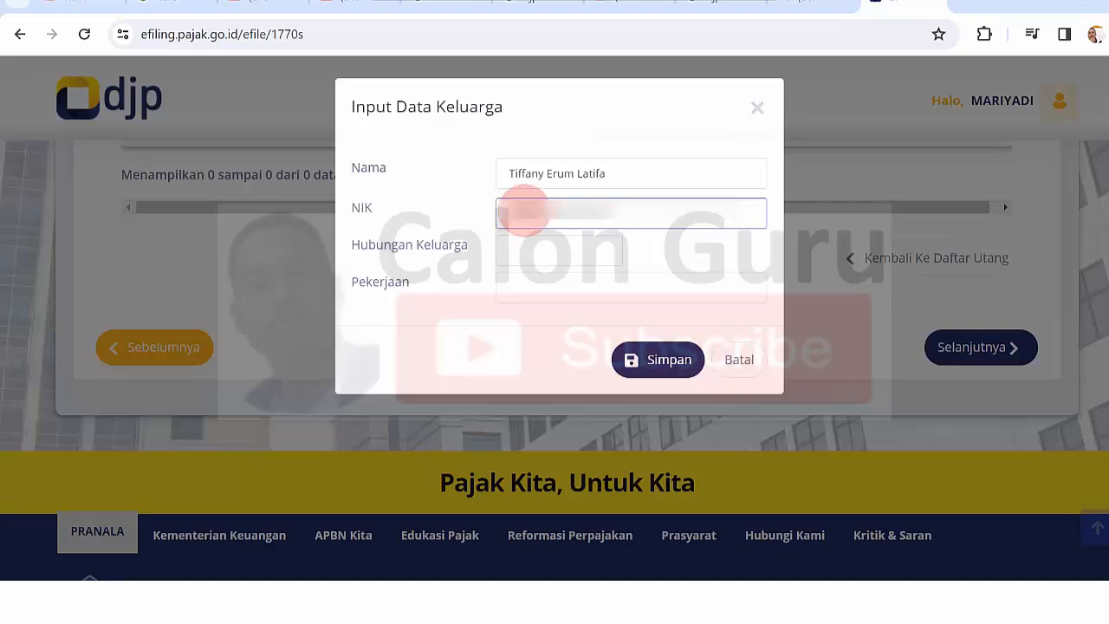
click(531, 252)
text(Anak)
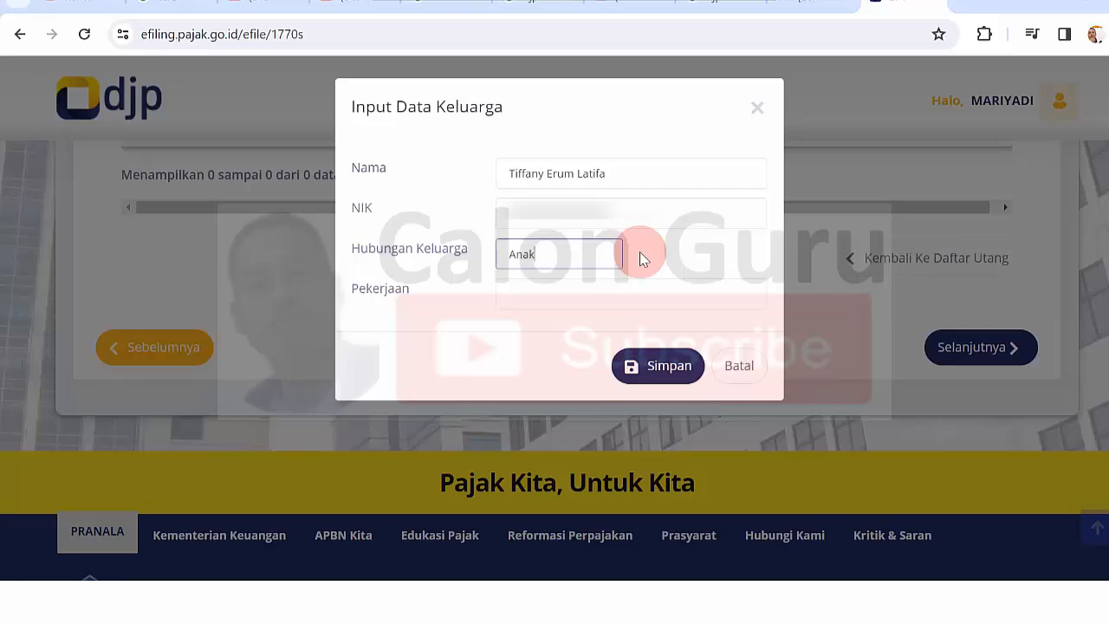
click(528, 295)
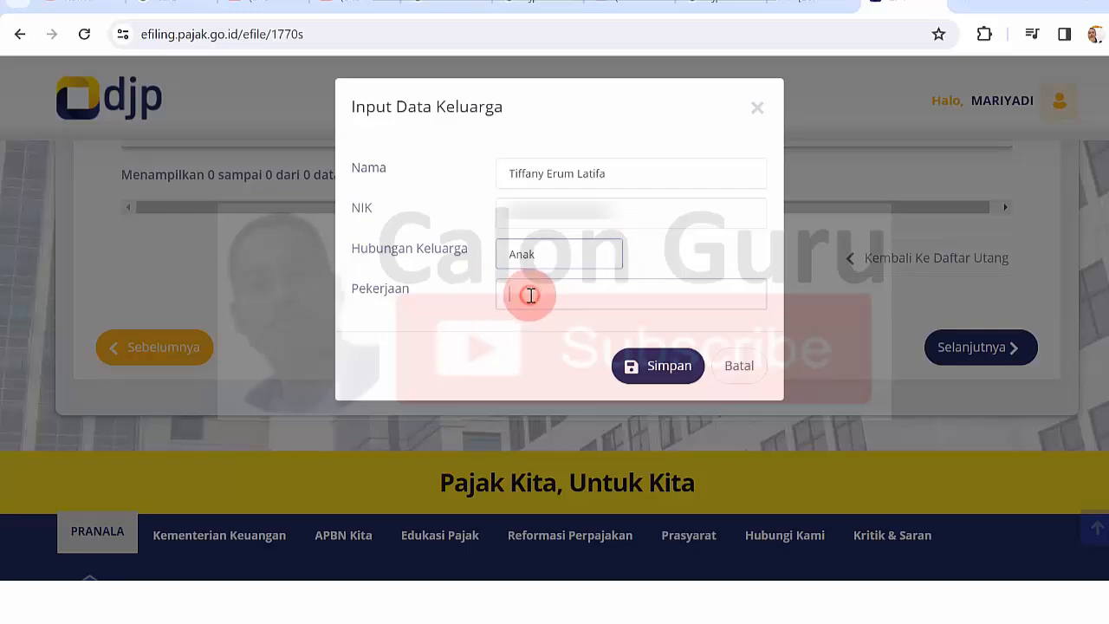
text(Pelajar)
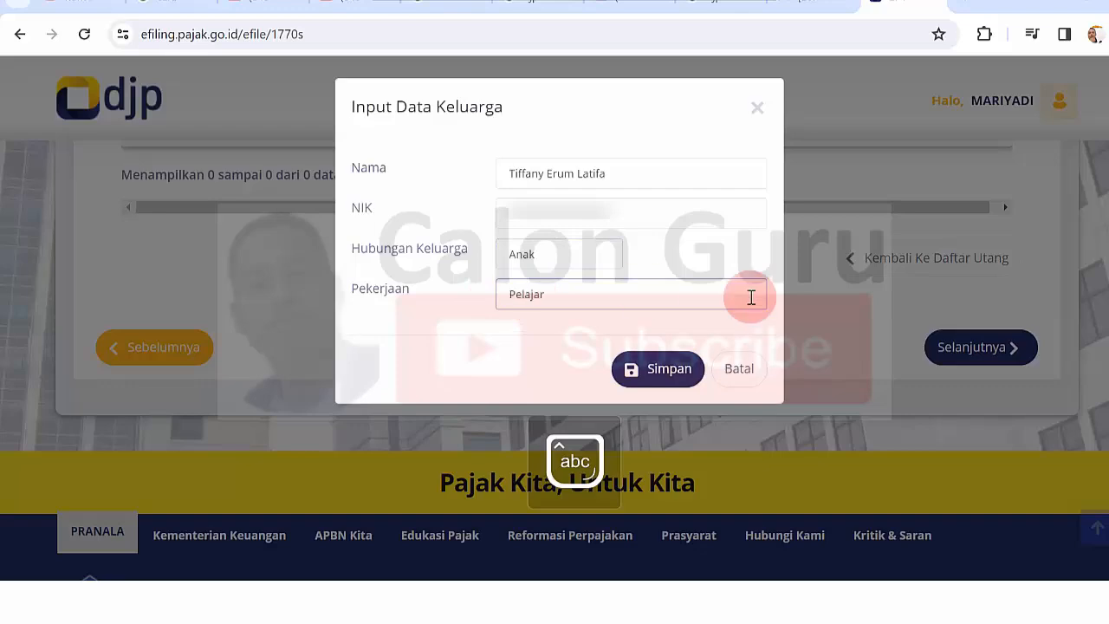
click(667, 371)
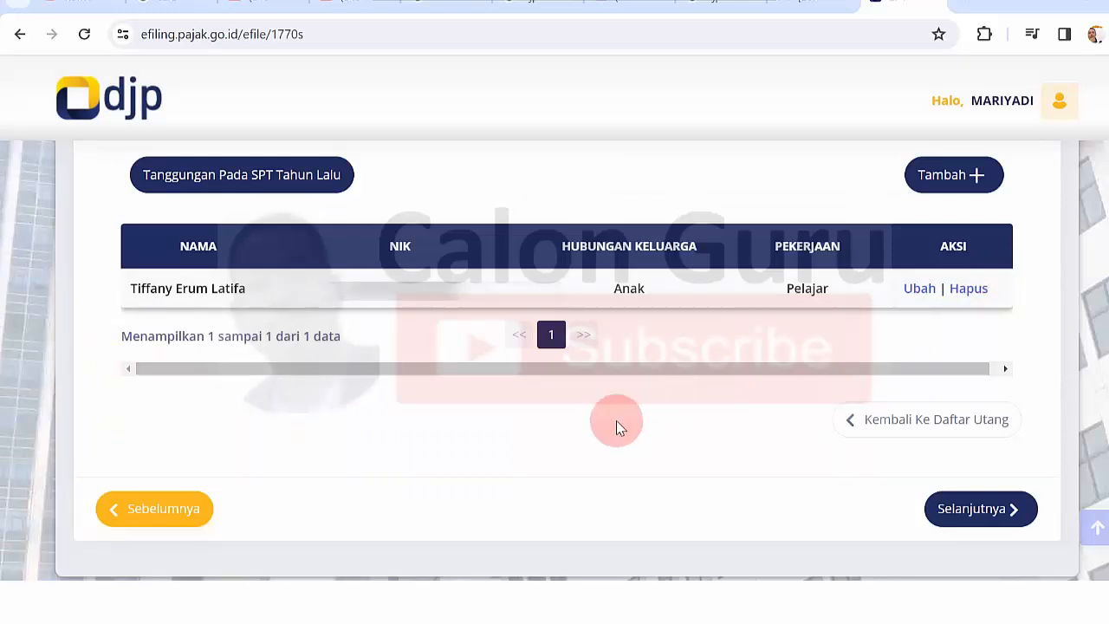
- Start a second family-member entry with the child's full name and NIK
click(954, 175)
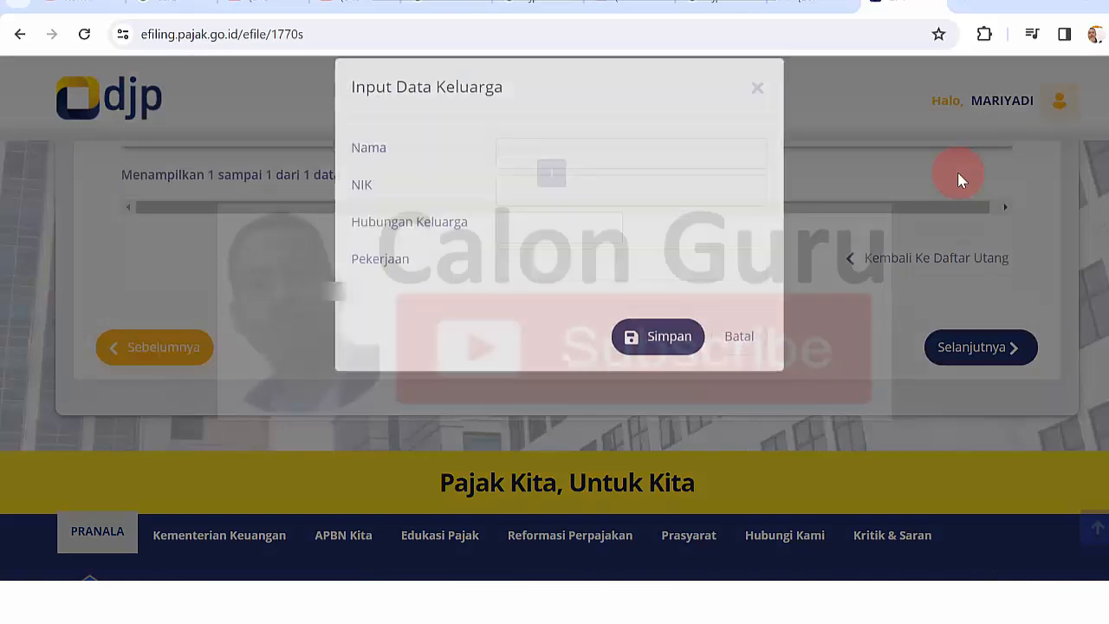
click(559, 174)
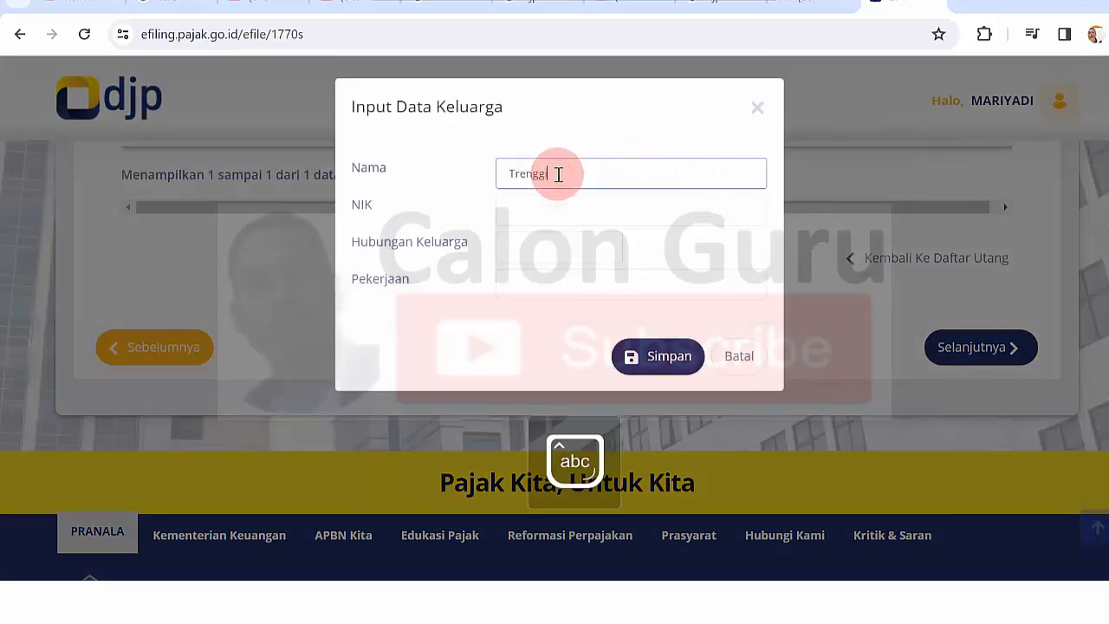
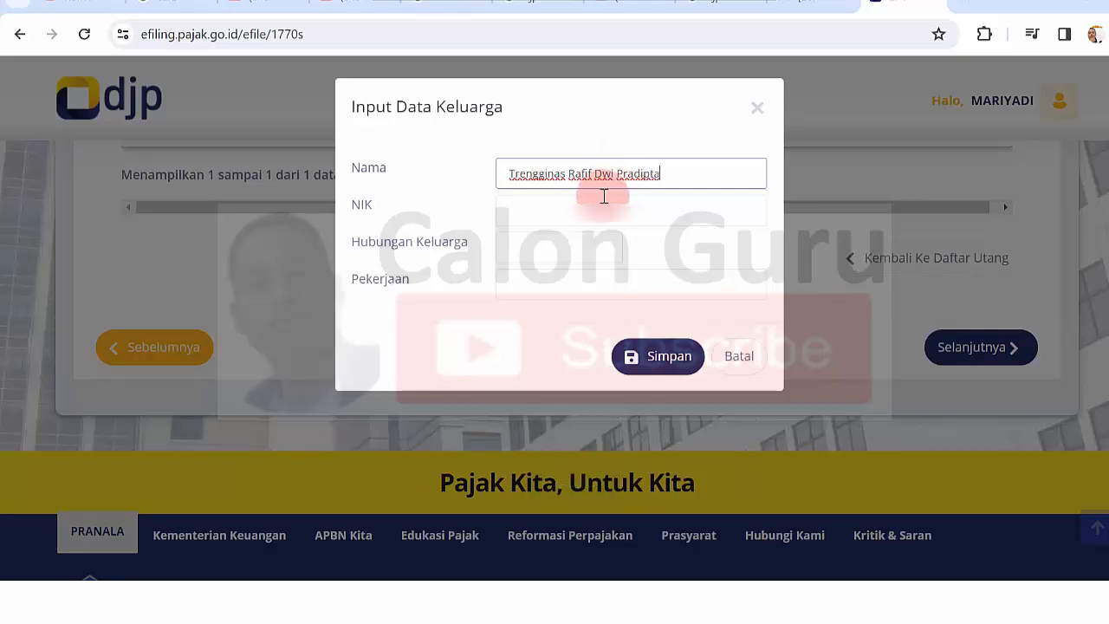
click(587, 205)
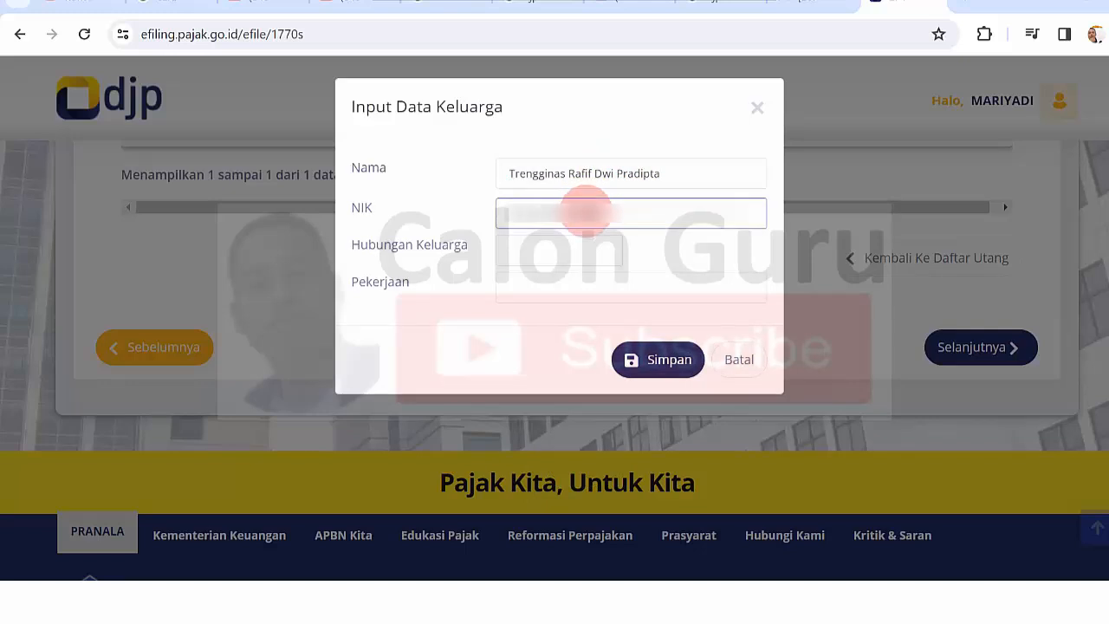
key(Caps_Lock)
key(Caps_Lock)
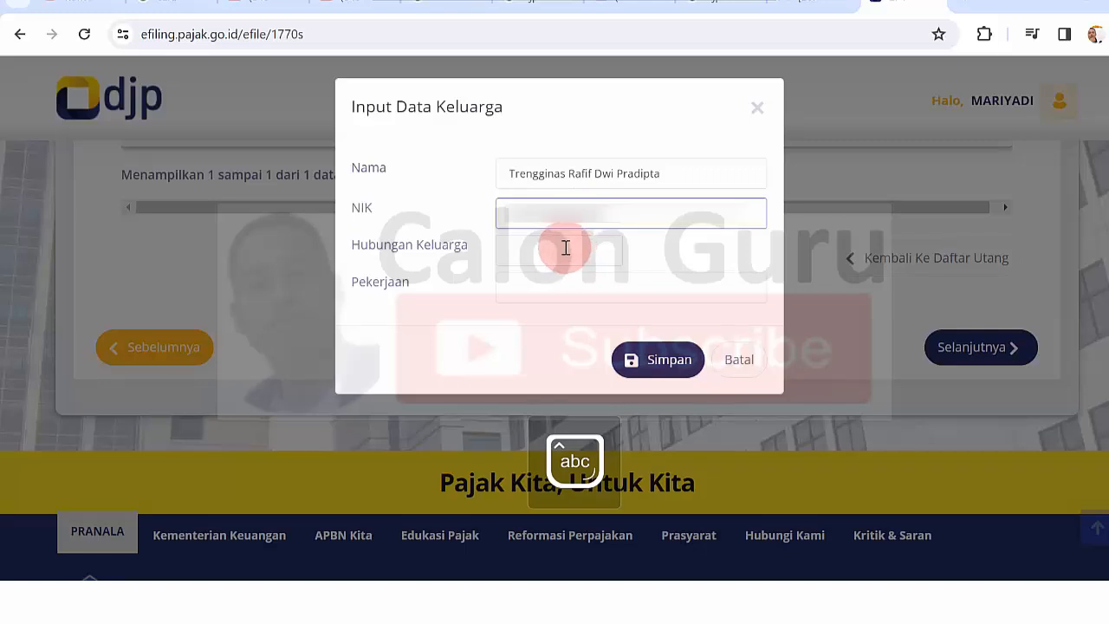
- Set relationship Anak and occupation Pelajar for the second child and save it
click(565, 249)
key(Caps_Lock)
text(A)
key(Caps_Lock)
text(nak)
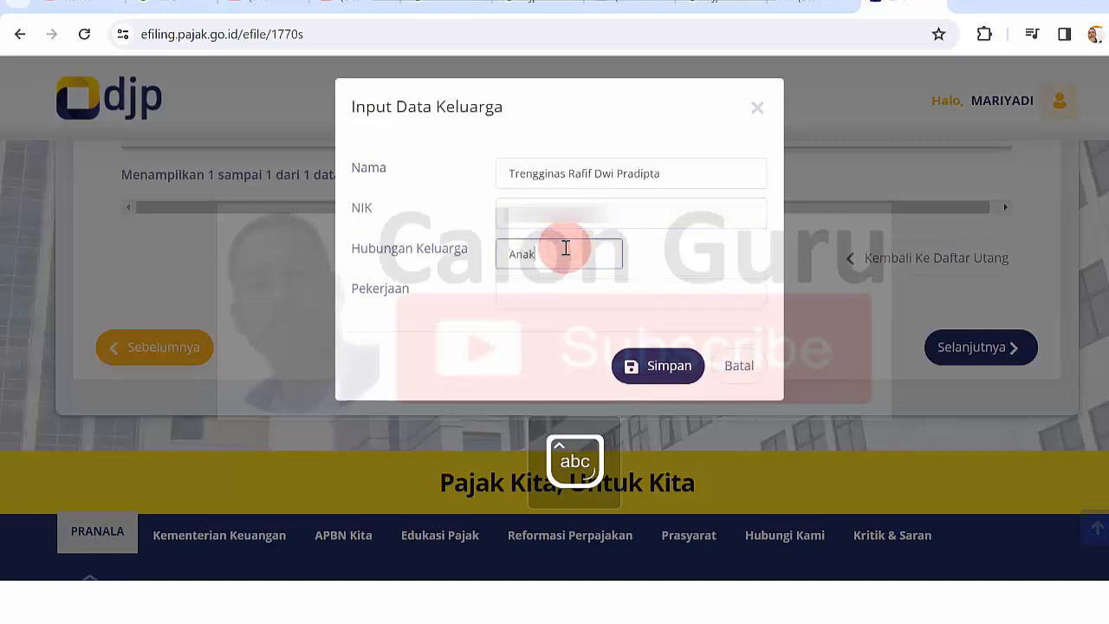
click(554, 295)
key(Caps_Lock)
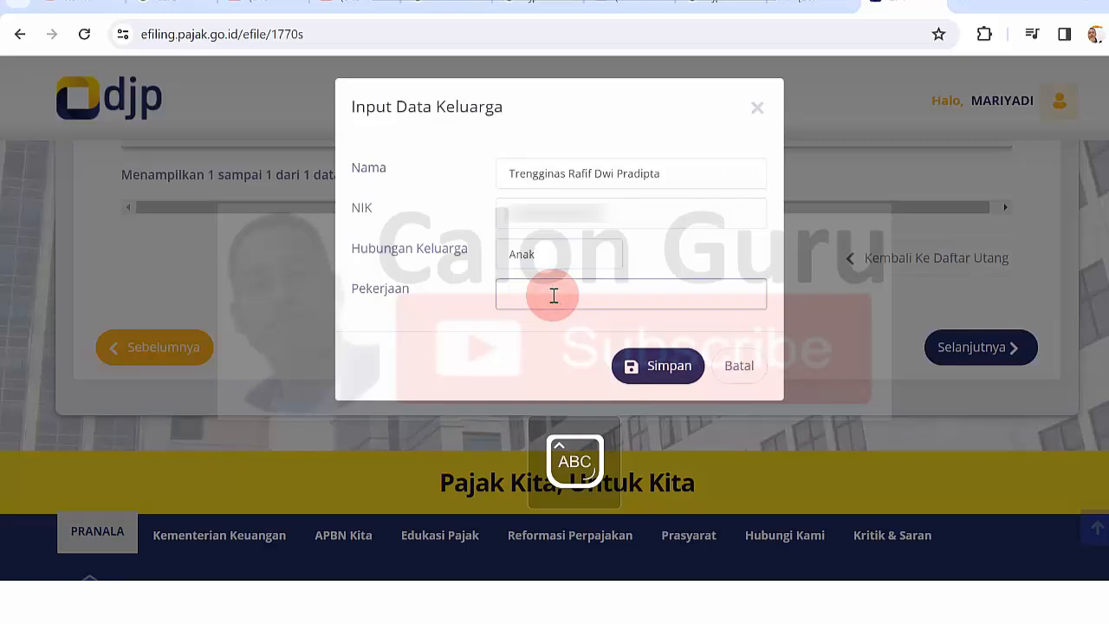
text(P)
key(Caps_Lock)
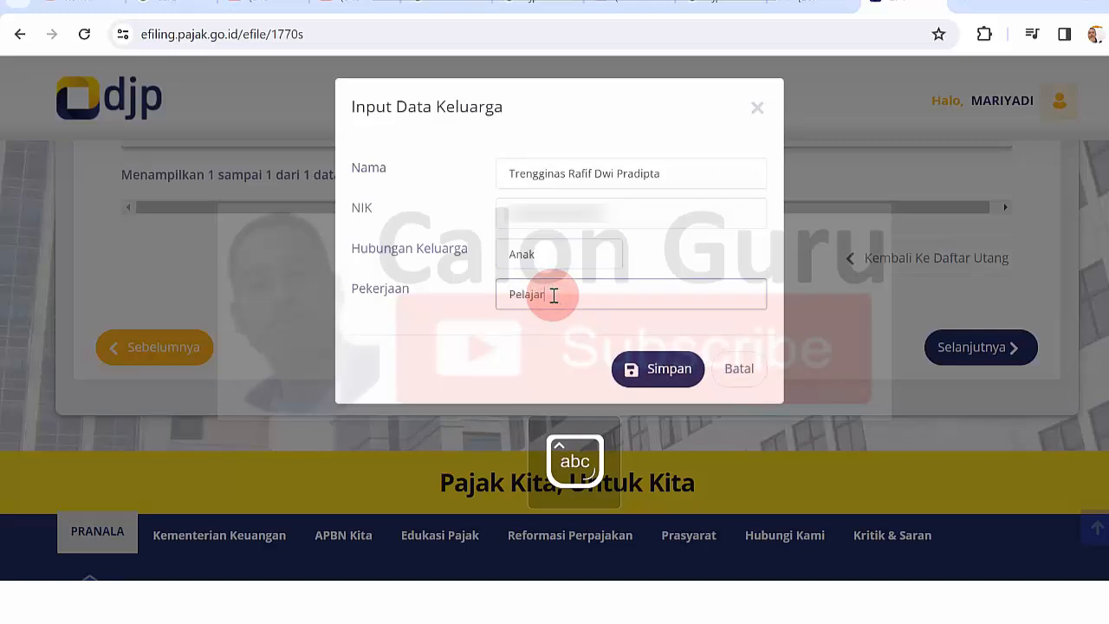
click(663, 370)
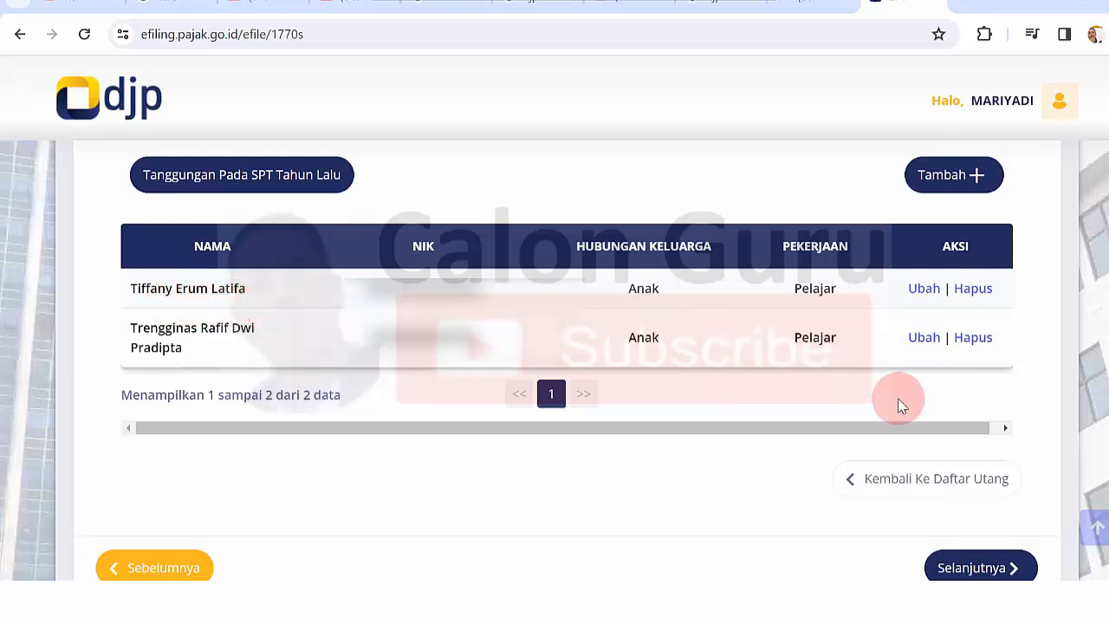
- Advance to Lampiran I and review the blank Bagian A
click(990, 570)
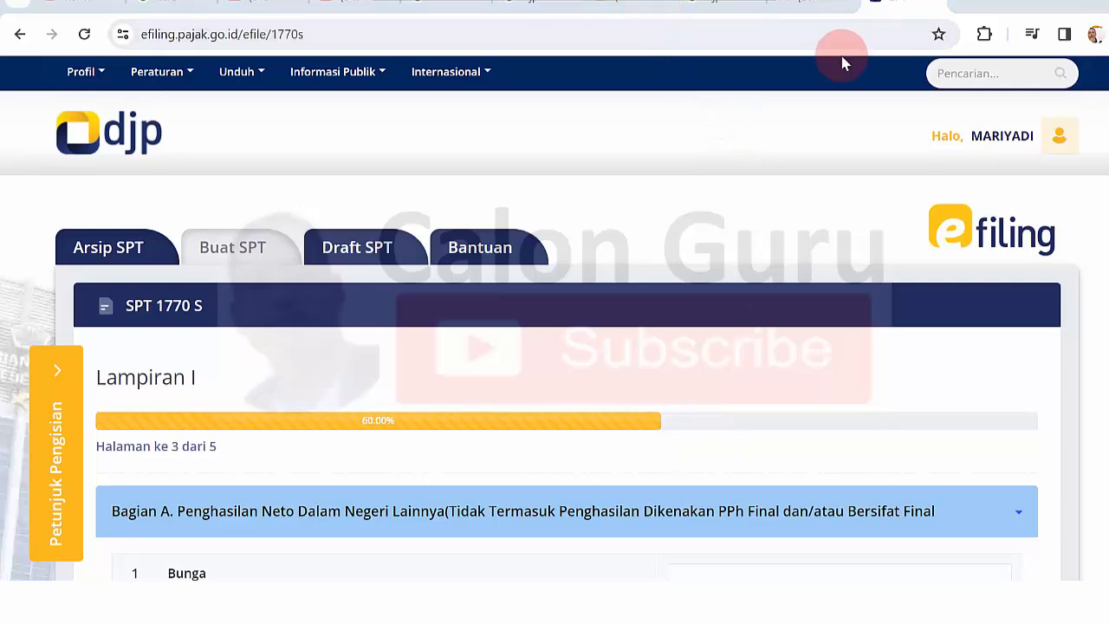
scroll(554, 346, down, 4)
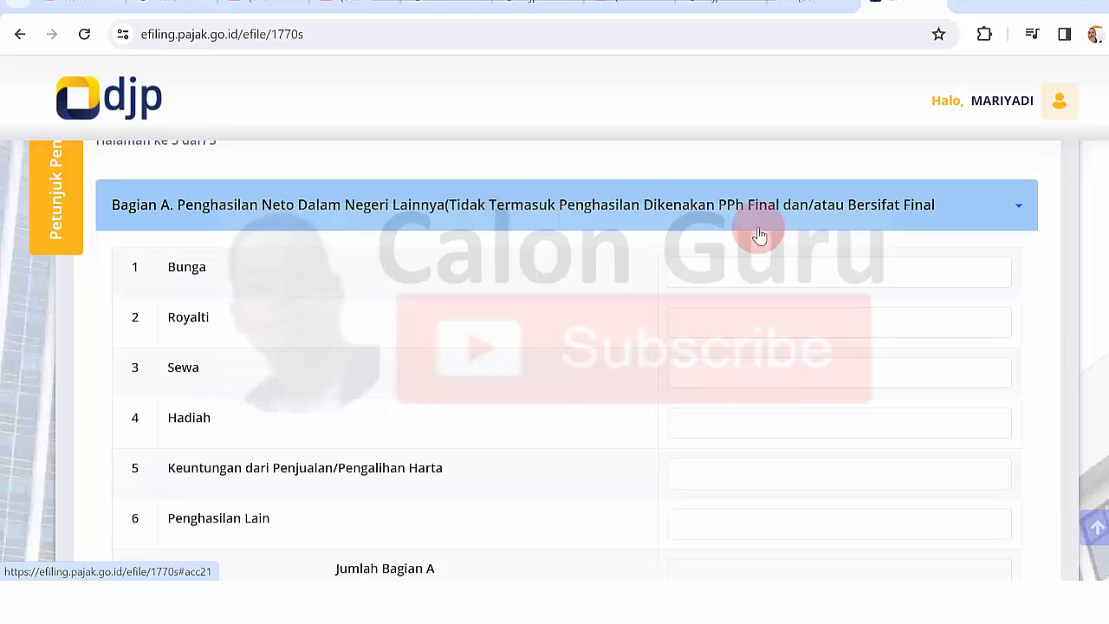
scroll(554, 346, down, 1)
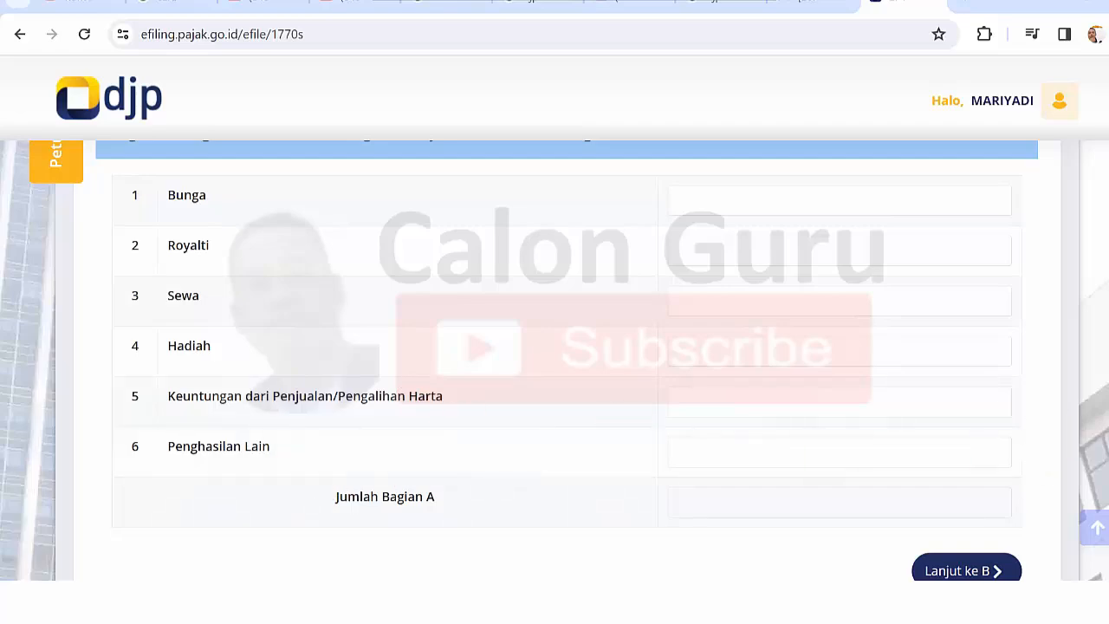
scroll(567, 359, up, 1)
scroll(555, 360, down, 3)
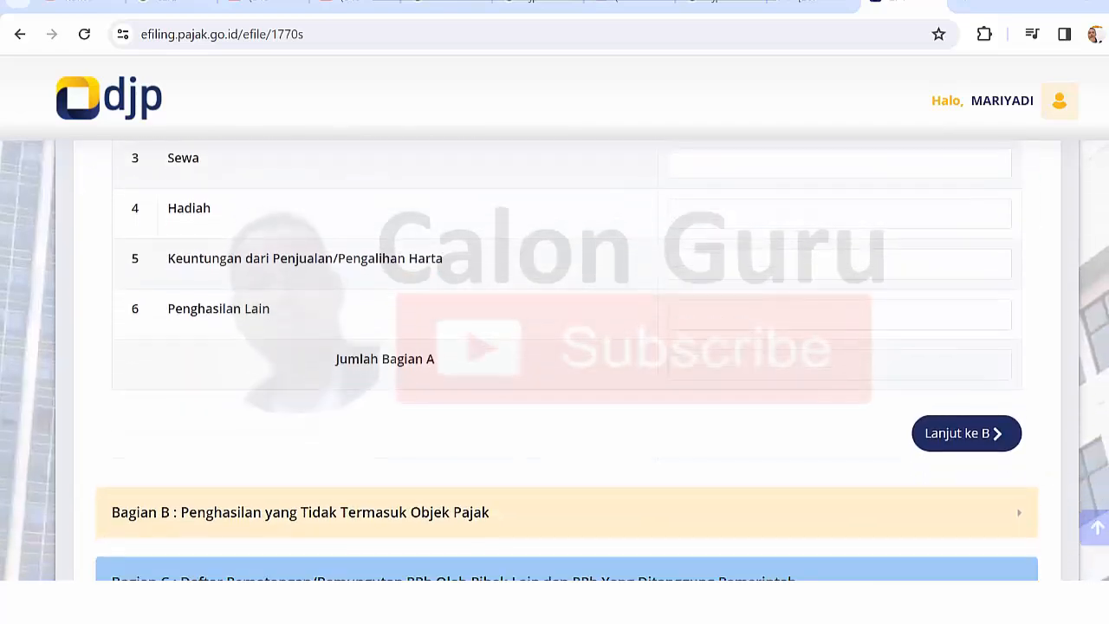
scroll(567, 359, down, 2)
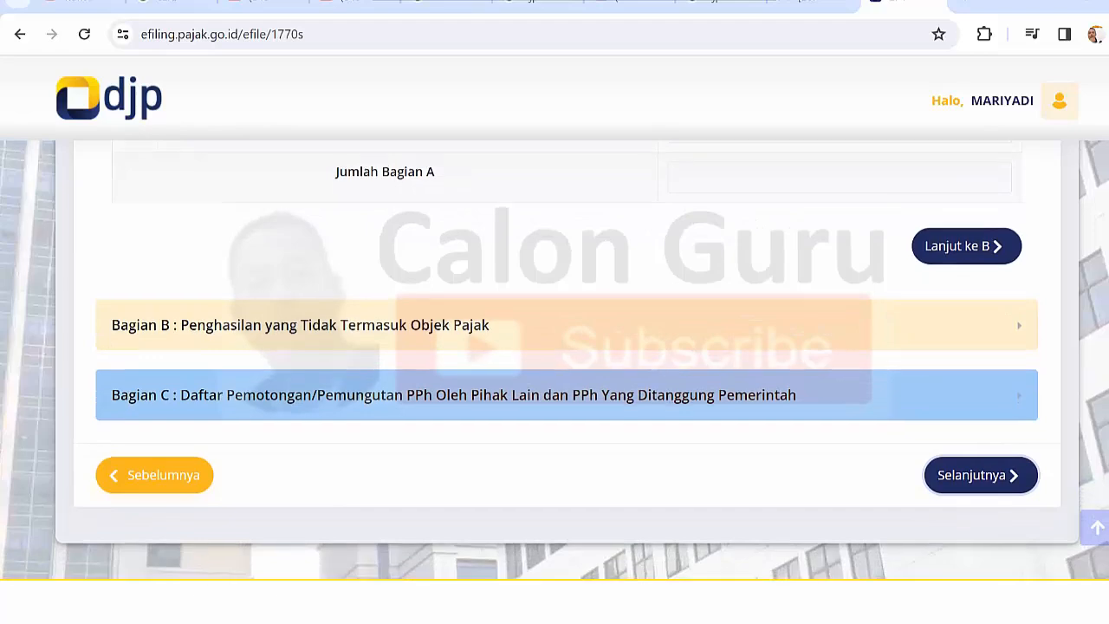
scroll(567, 359, up, 3)
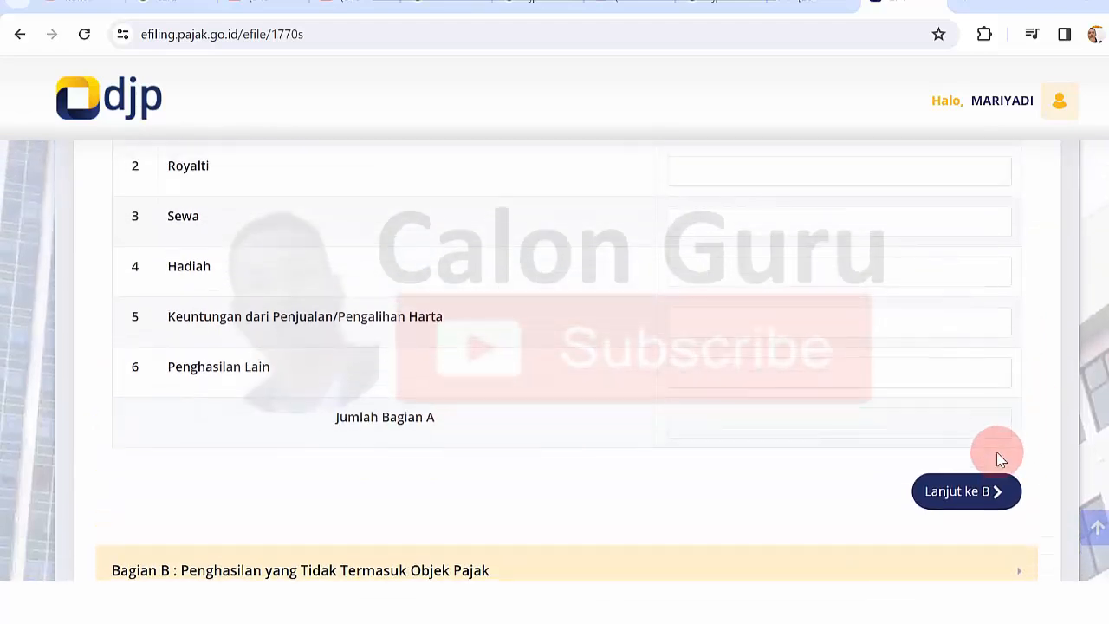
- Move on to Bagian B and review its empty amounts and total
click(980, 502)
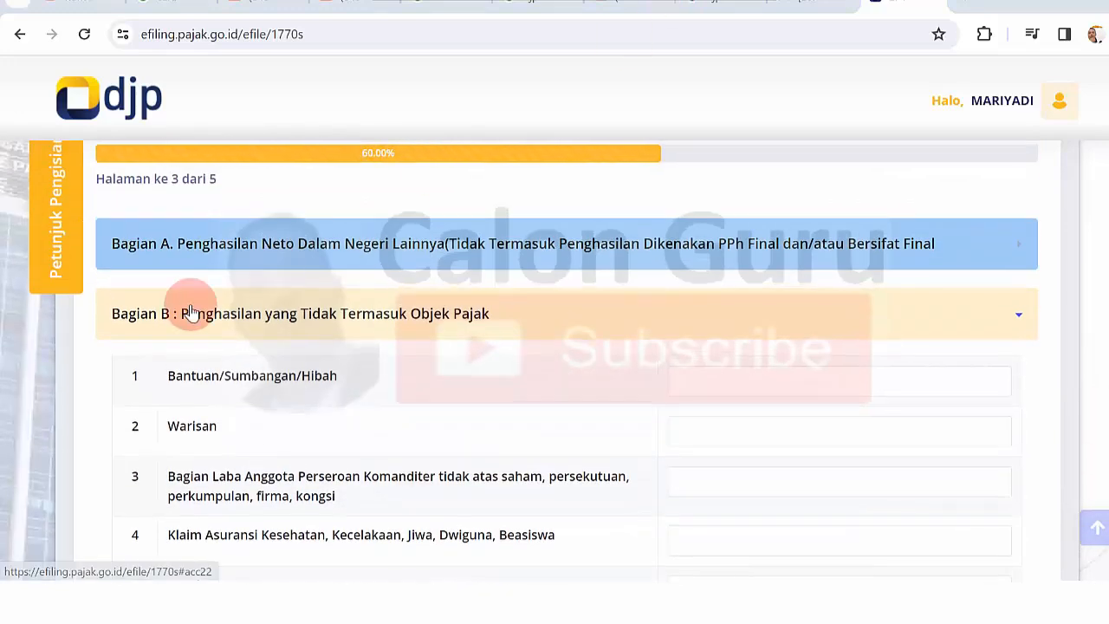
click(908, 230)
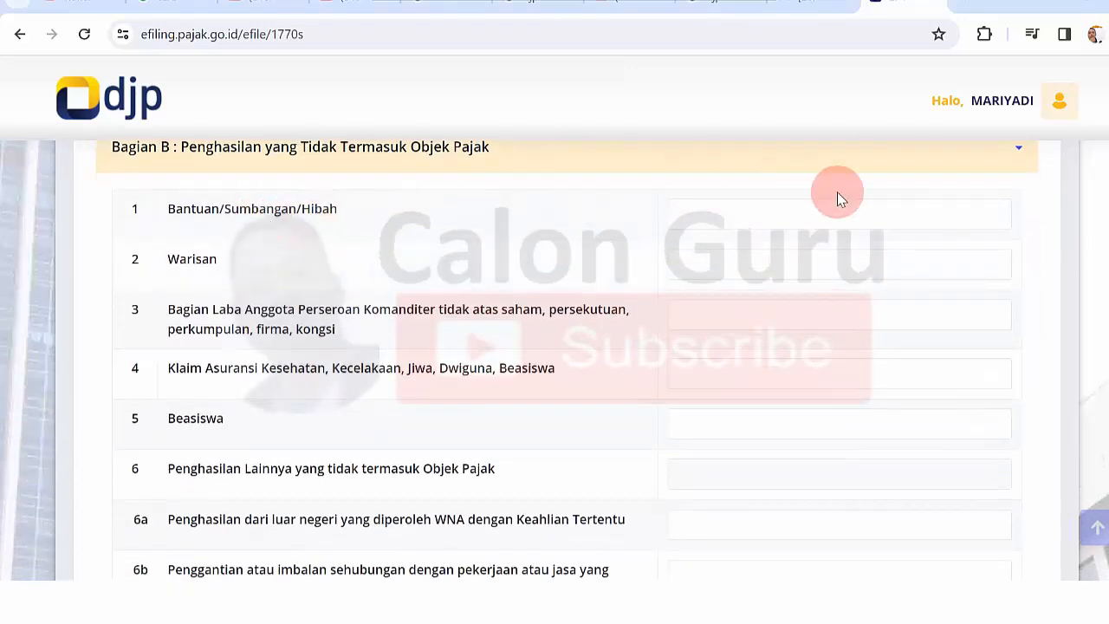
scroll(554, 360, down, 3)
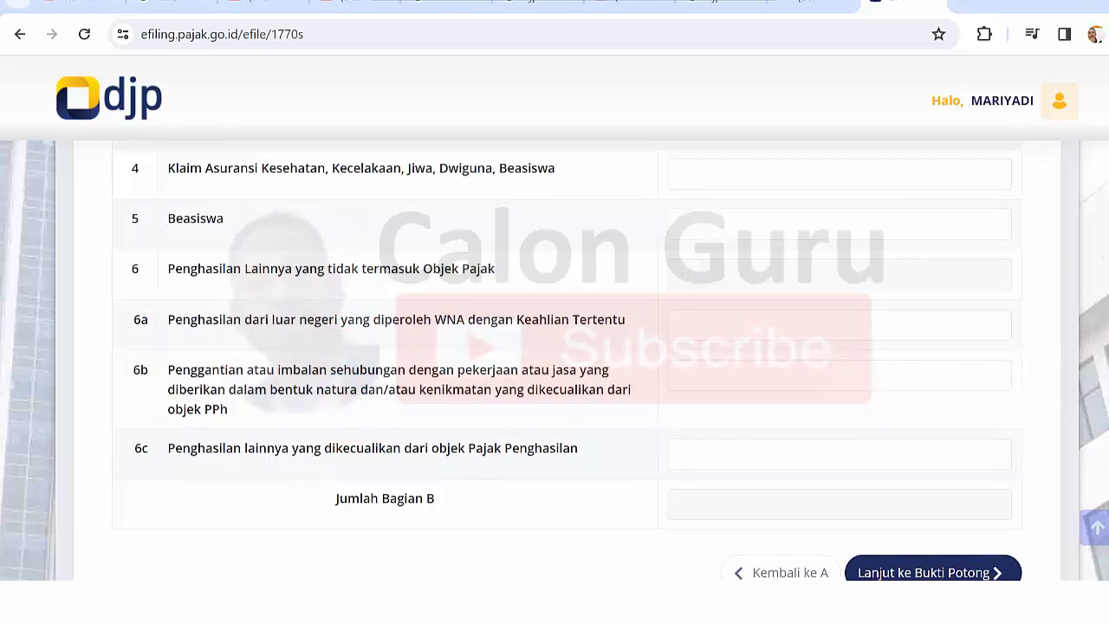
scroll(977, 371, down, 2)
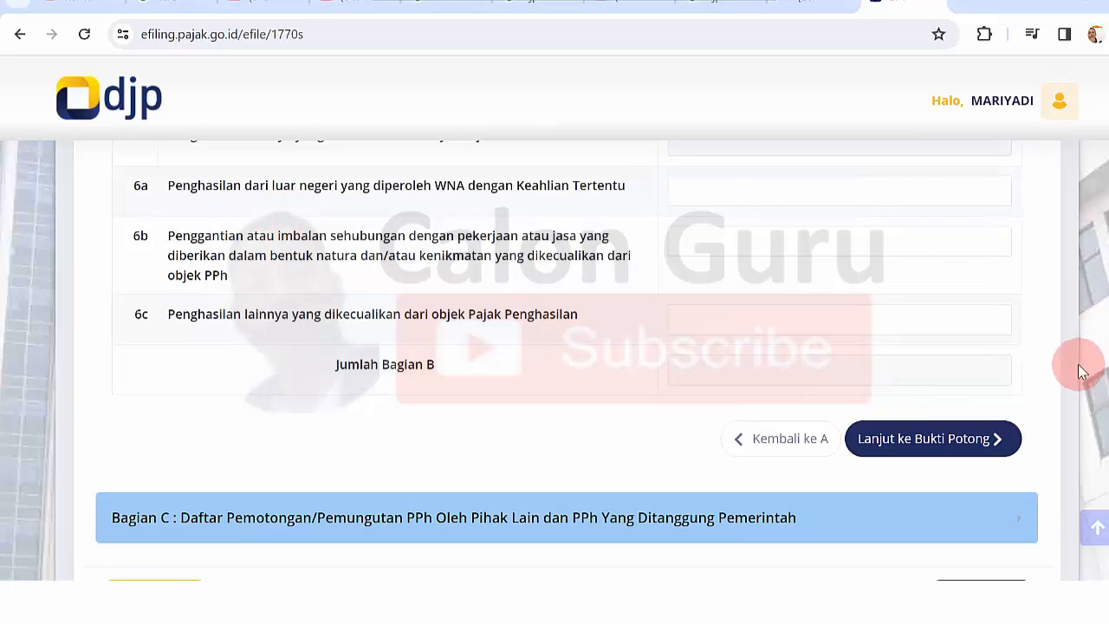
- Proceed to Bagian C's empty withholding slip list and open a new Bukti Potong entry
click(924, 450)
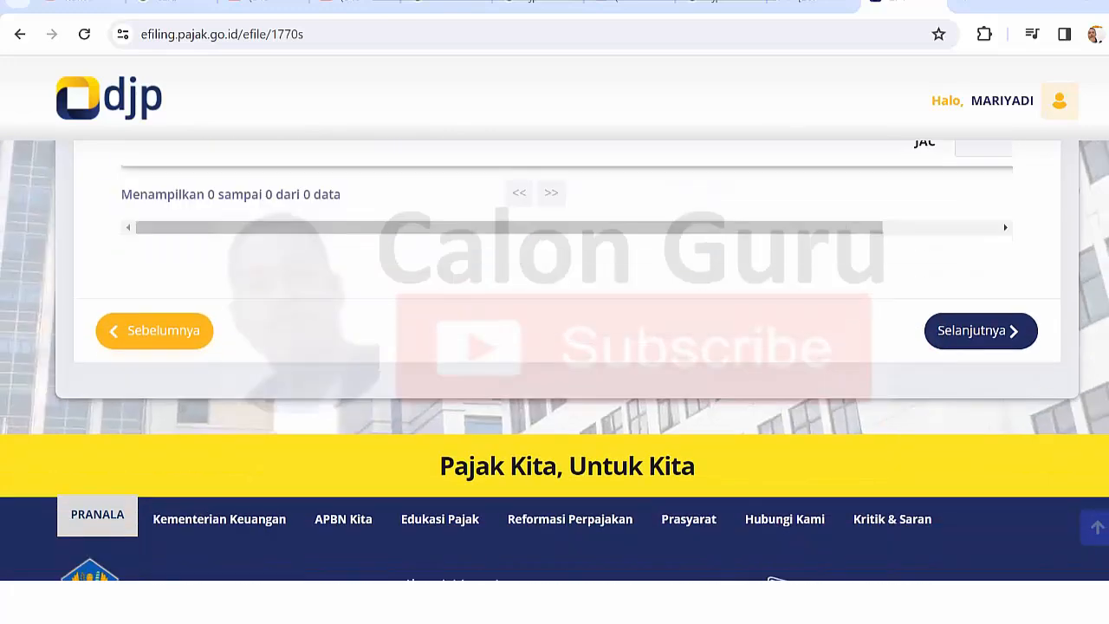
scroll(555, 347, up, 7)
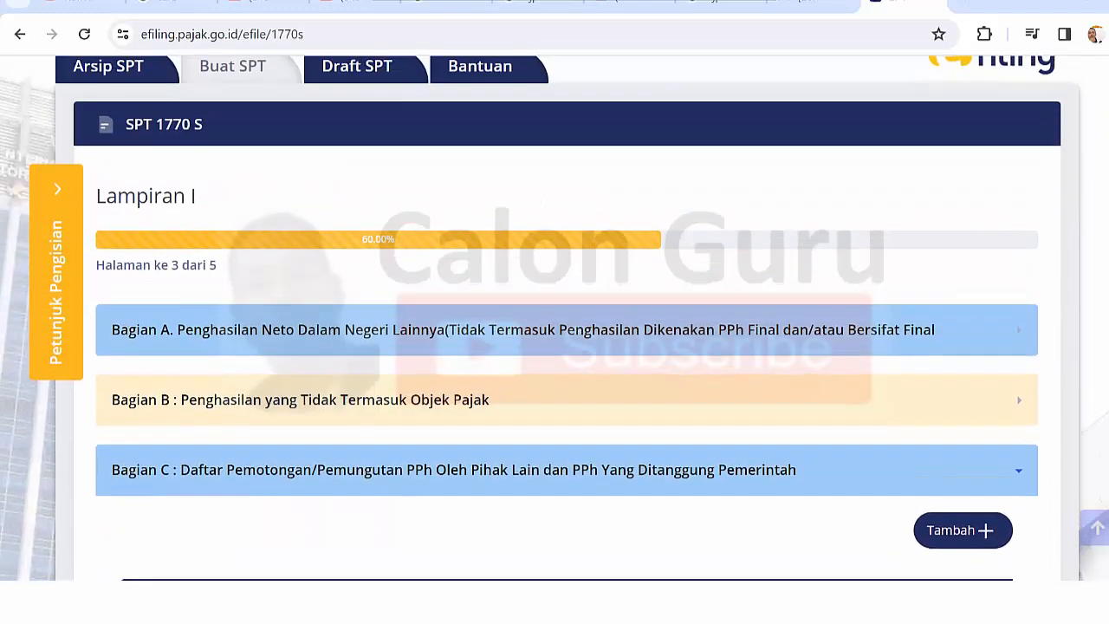
scroll(555, 346, down, 1)
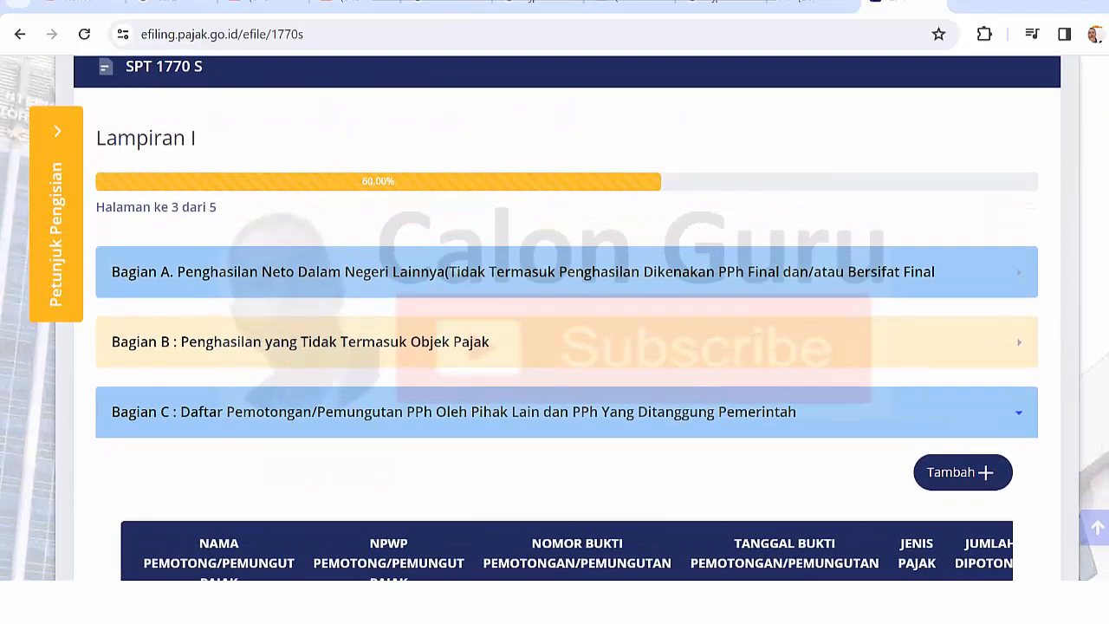
scroll(630, 115, down, 2)
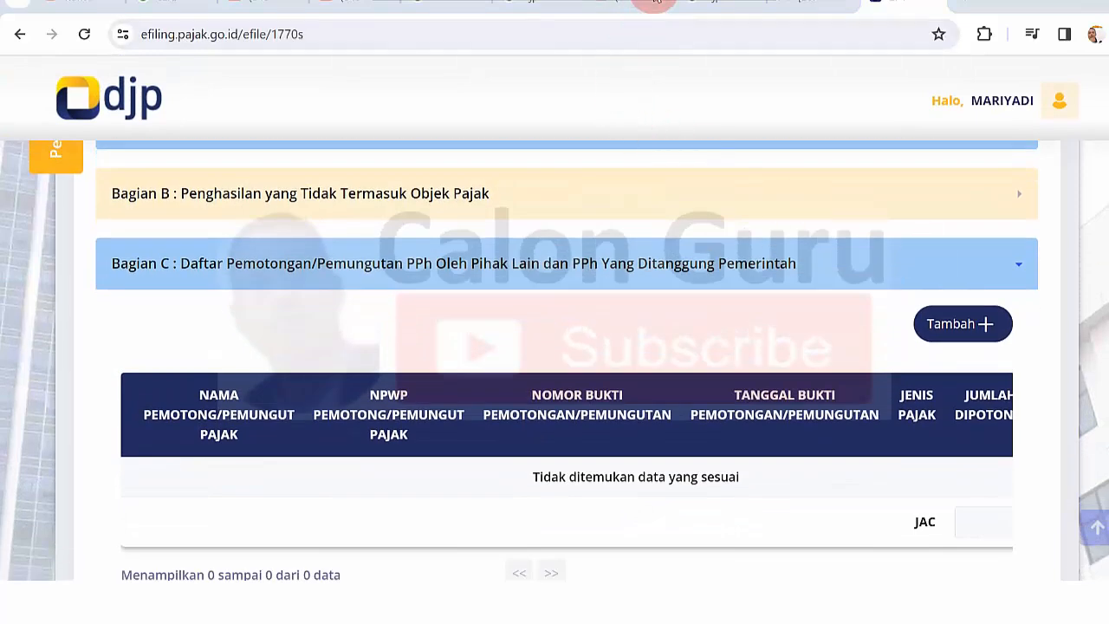
scroll(655, 2, down, 1)
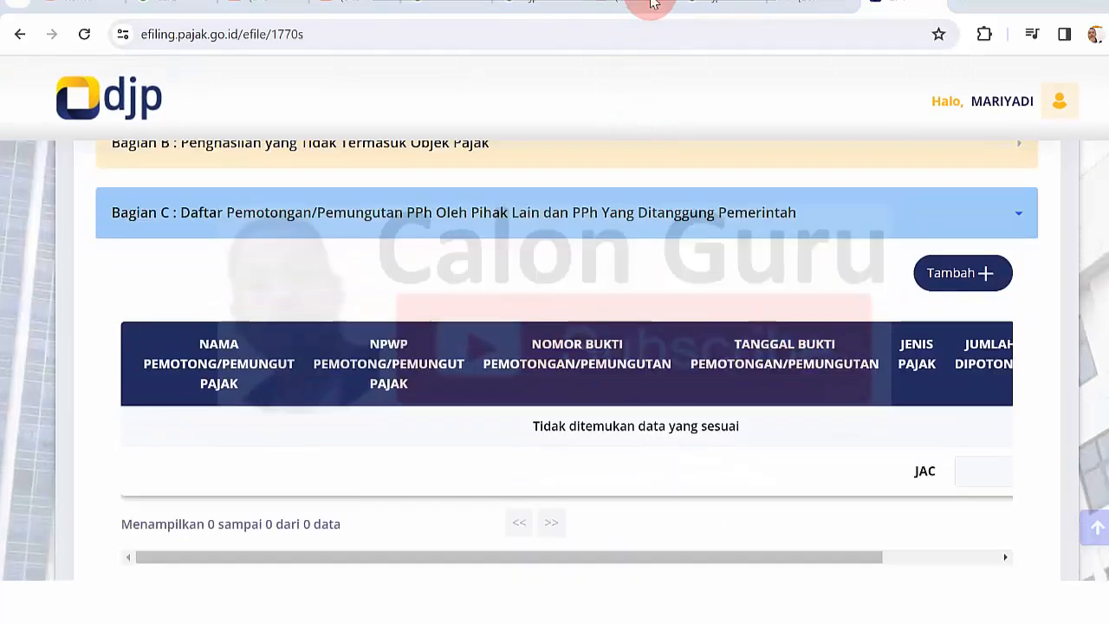
click(956, 281)
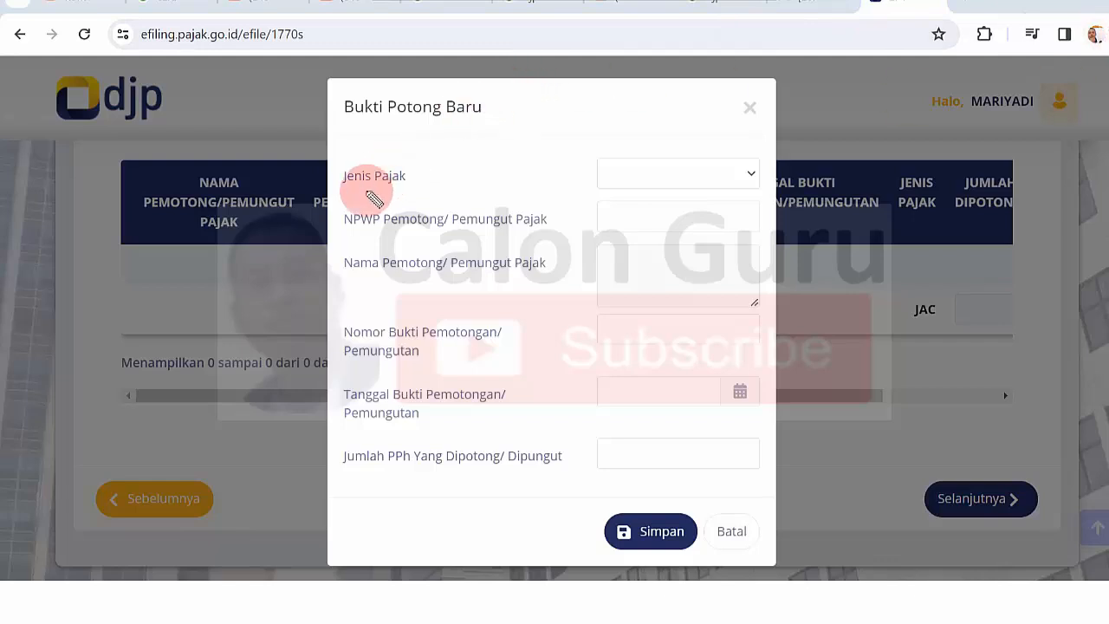
- Review the 1721-A2 slip and choose Pasal 21 as the new slip's tax type
drag(365, 195, 384, 195)
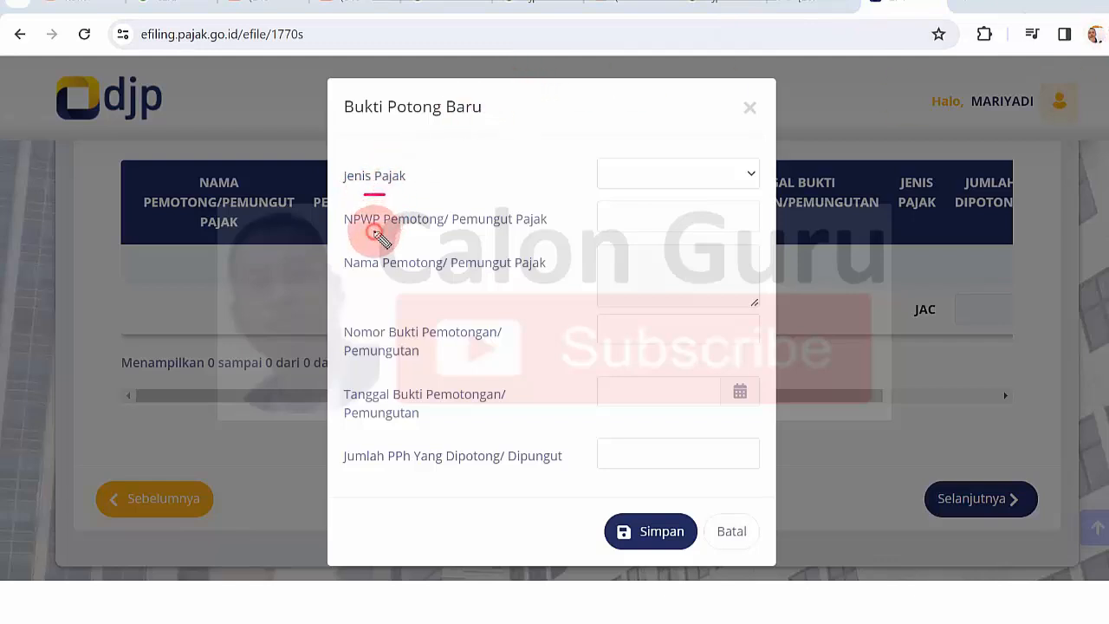
drag(375, 232, 421, 232)
drag(391, 278, 414, 278)
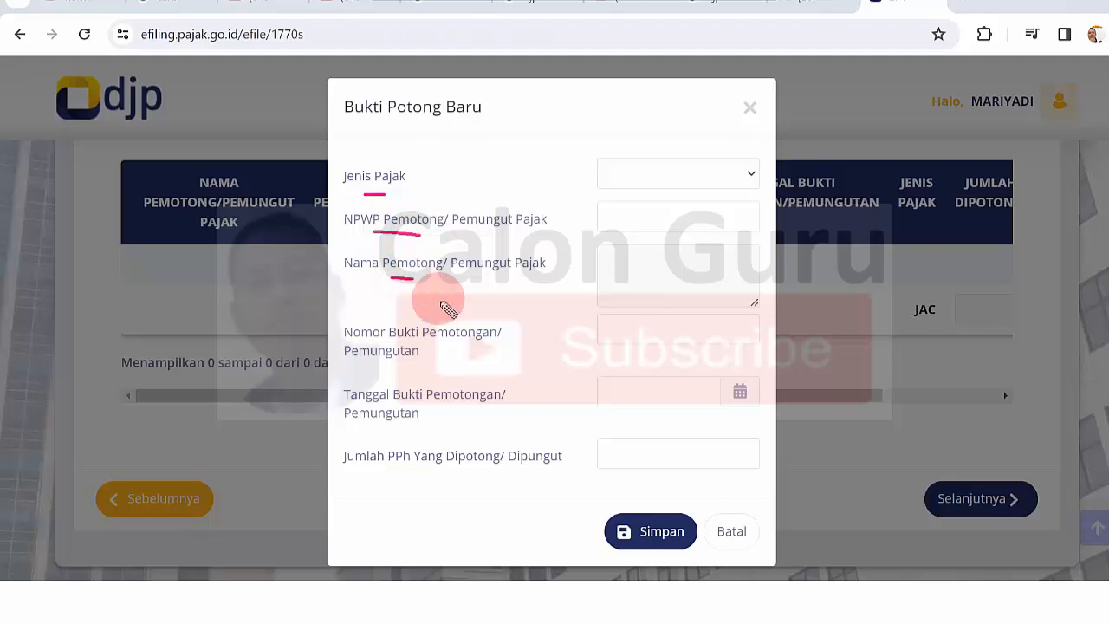
drag(444, 344, 459, 345)
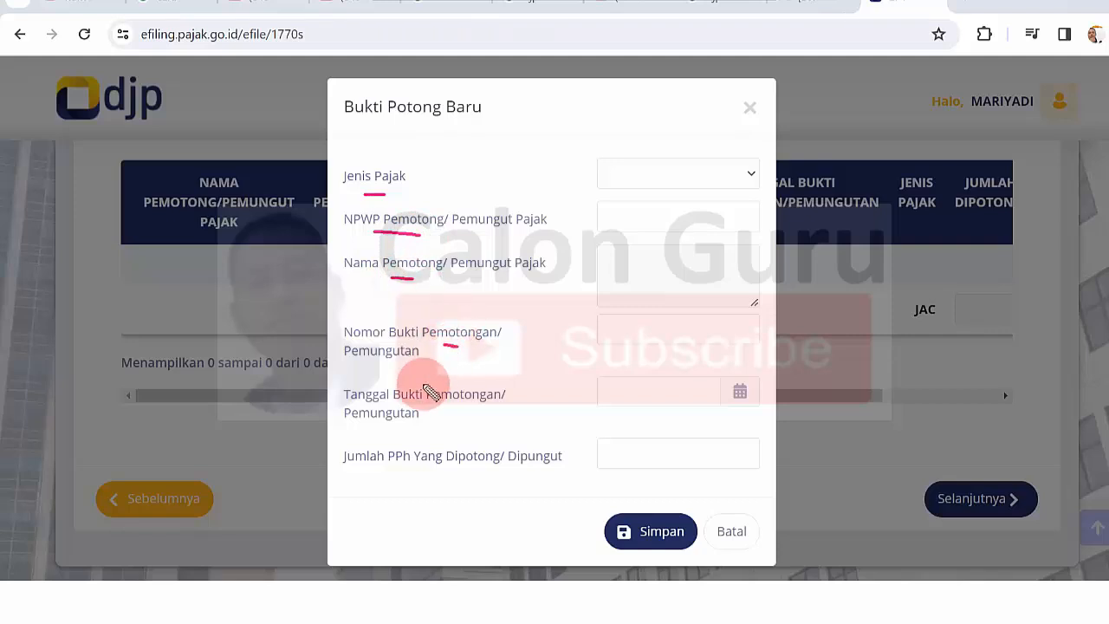
drag(425, 412, 446, 412)
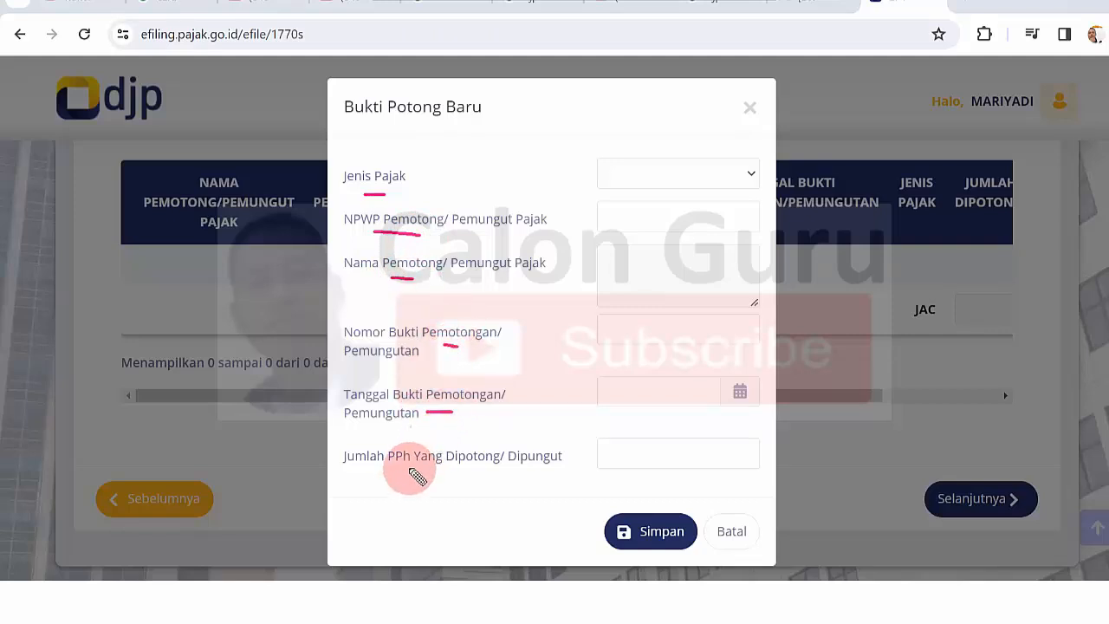
drag(406, 473, 443, 473)
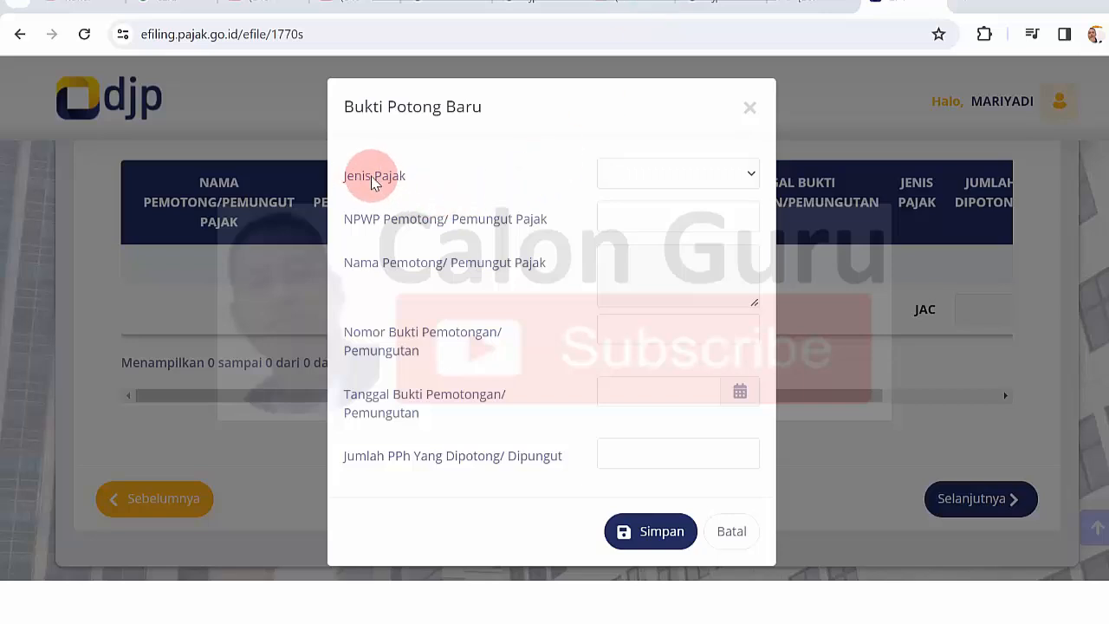
click(737, 175)
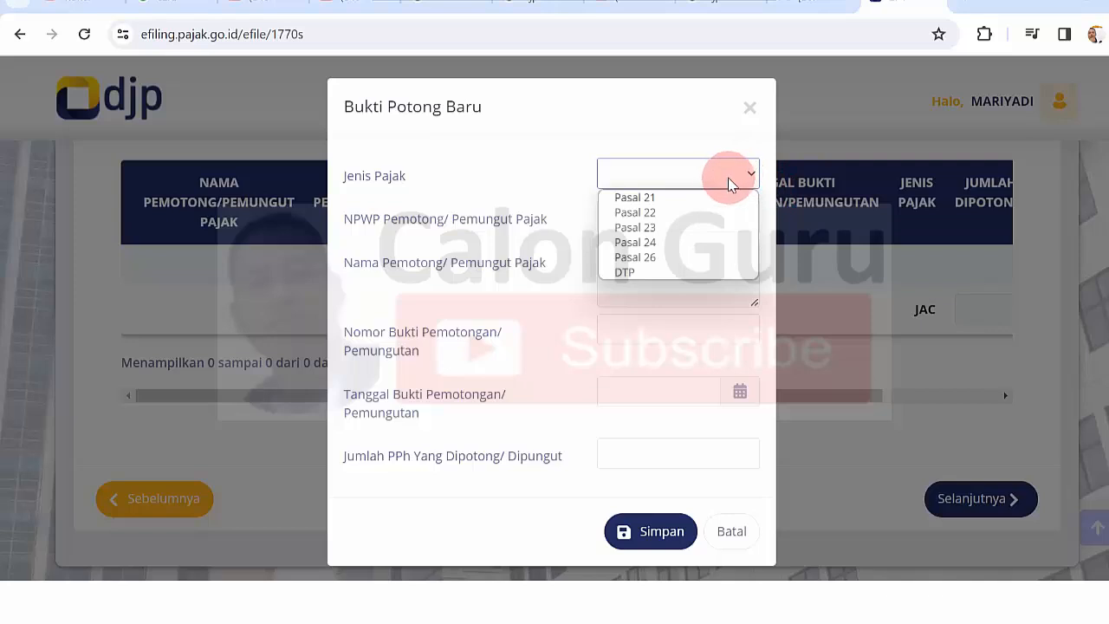
click(675, 199)
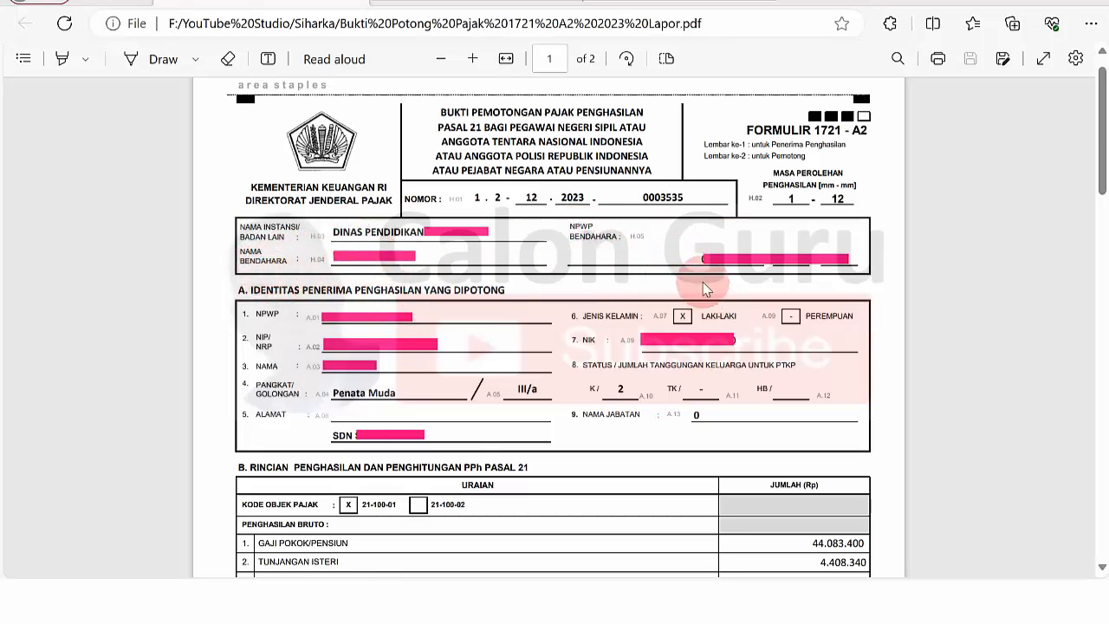
- Copy the treasurer's NPWP from the slip into the NPWP Pemotong field
drag(699, 258, 853, 259)
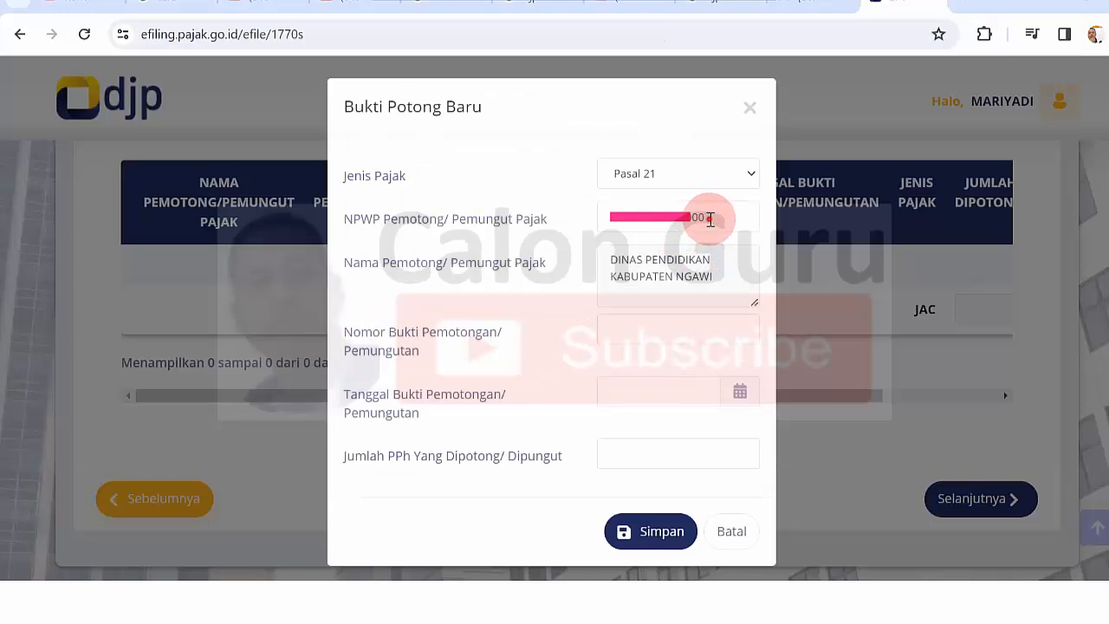
drag(710, 218, 587, 218)
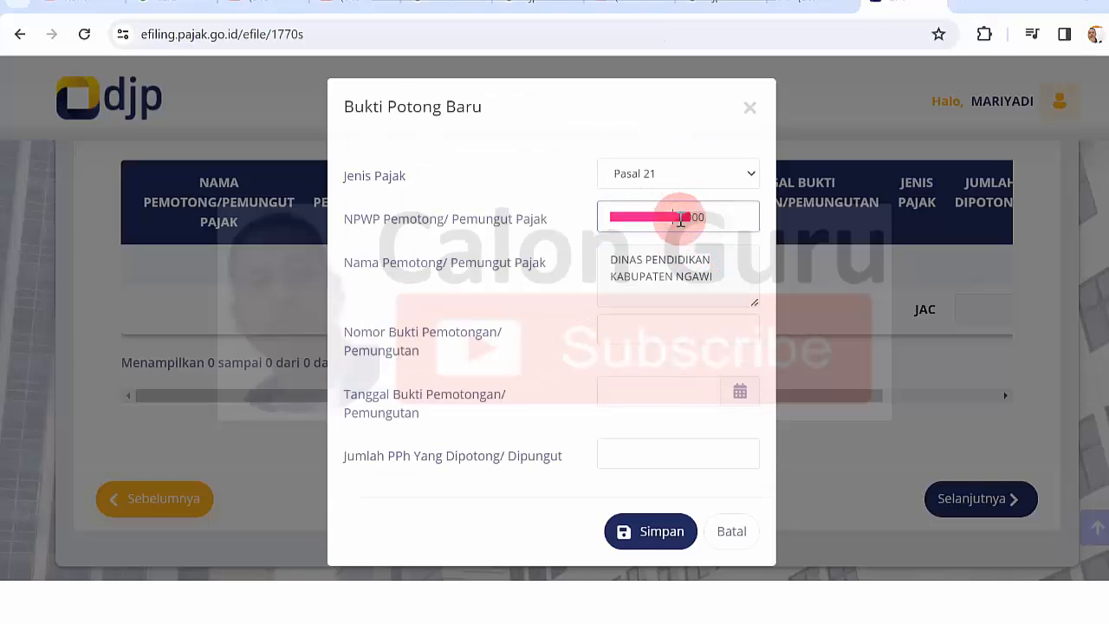
click(685, 265)
key(Tab)
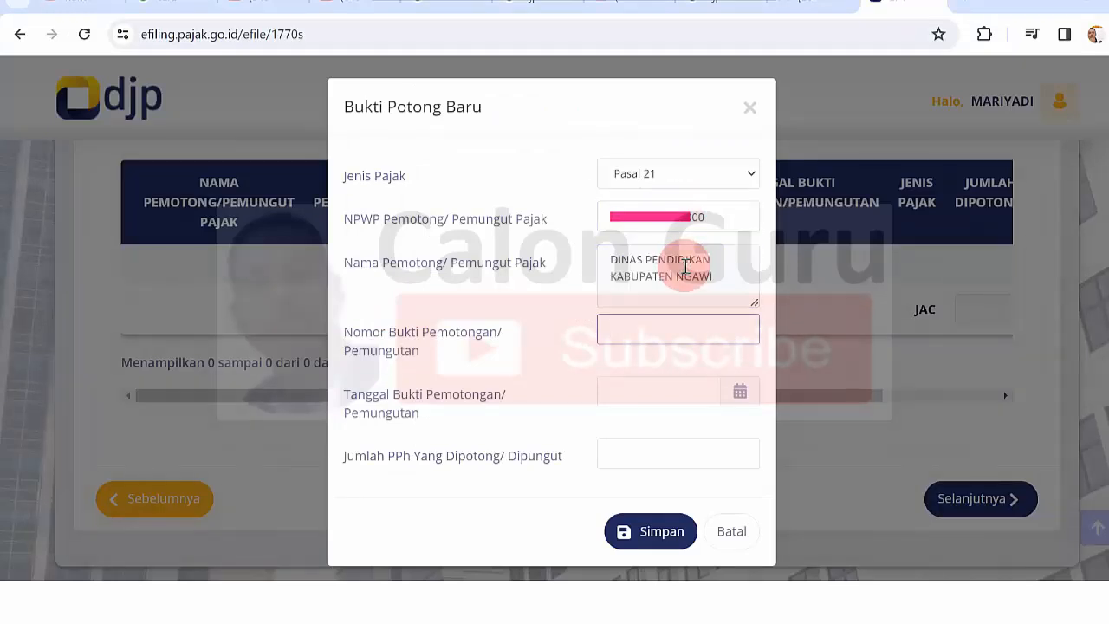
click(685, 267)
drag(715, 275, 611, 259)
click(608, 260)
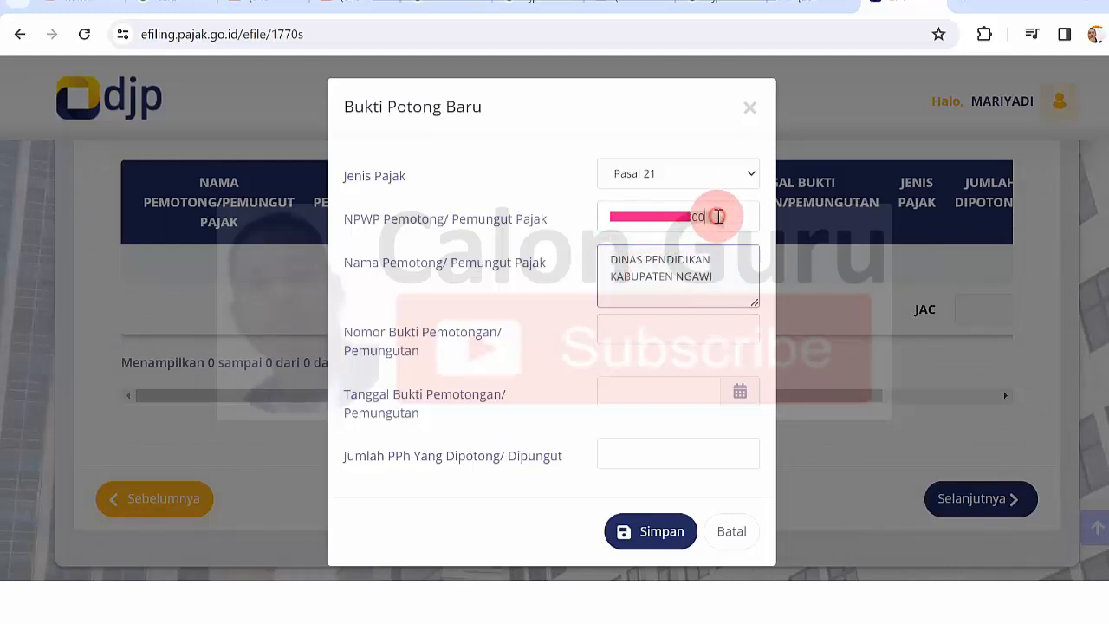
drag(715, 217, 609, 215)
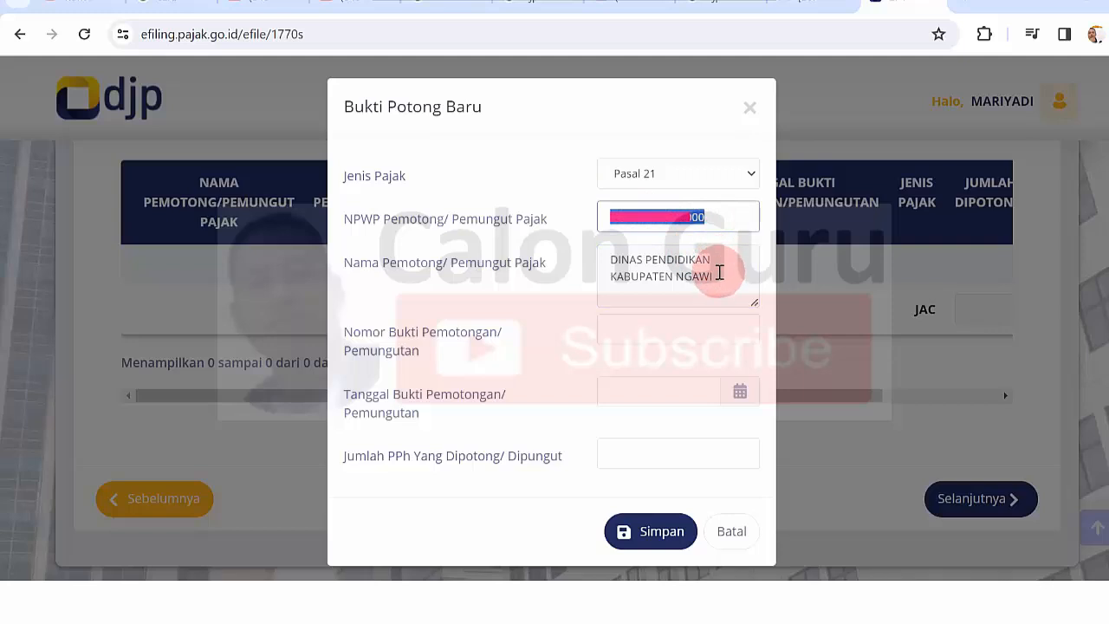
click(719, 273)
key(Tab)
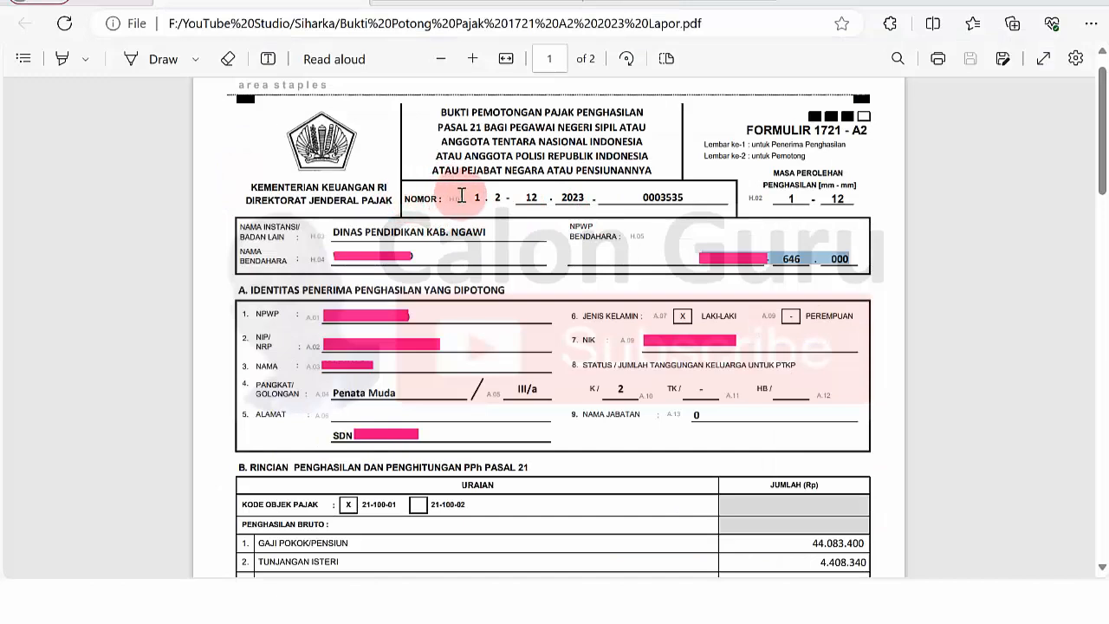
- Copy the slip's NOMOR digits from the PDF and locate its signing date, 15-1-2024
drag(475, 198, 564, 198)
mouse_move(607, 198)
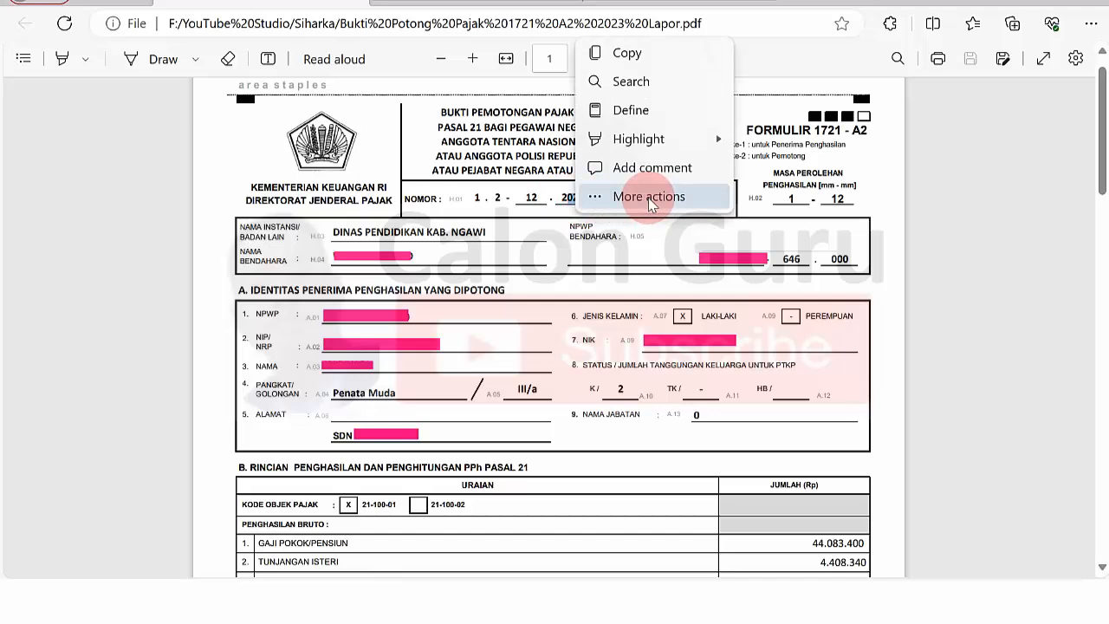
right_click(572, 202)
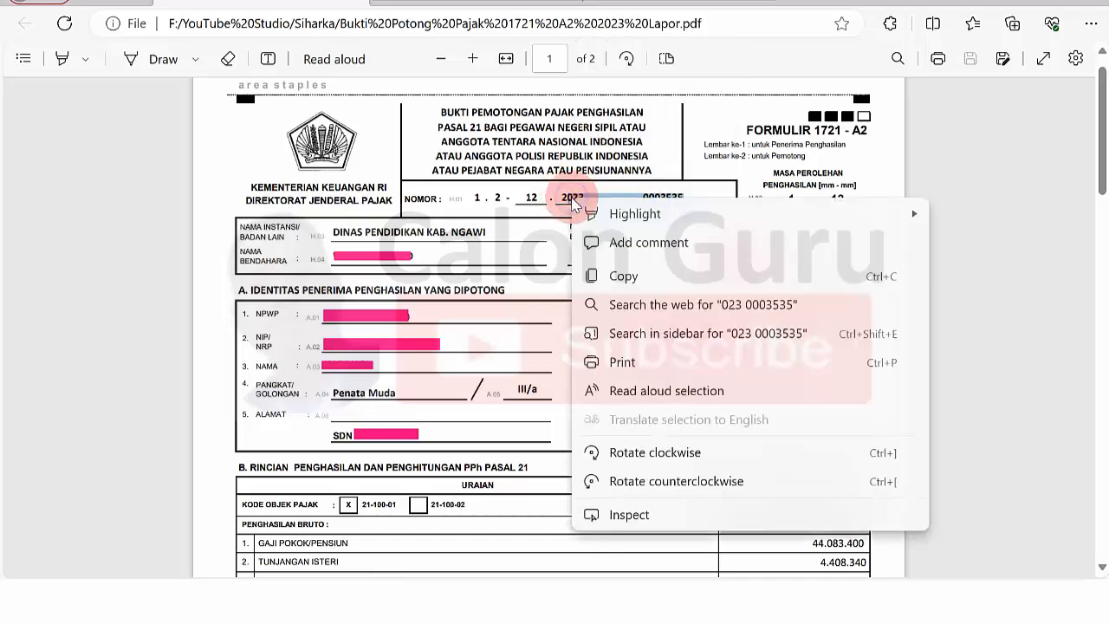
click(644, 273)
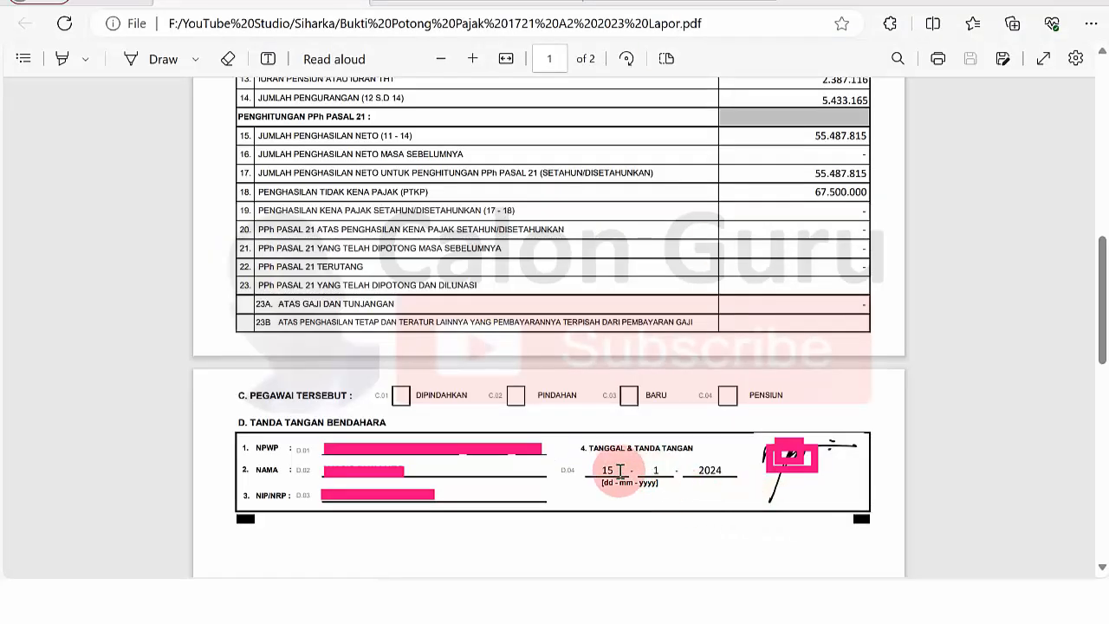
drag(602, 471, 696, 471)
click(693, 470)
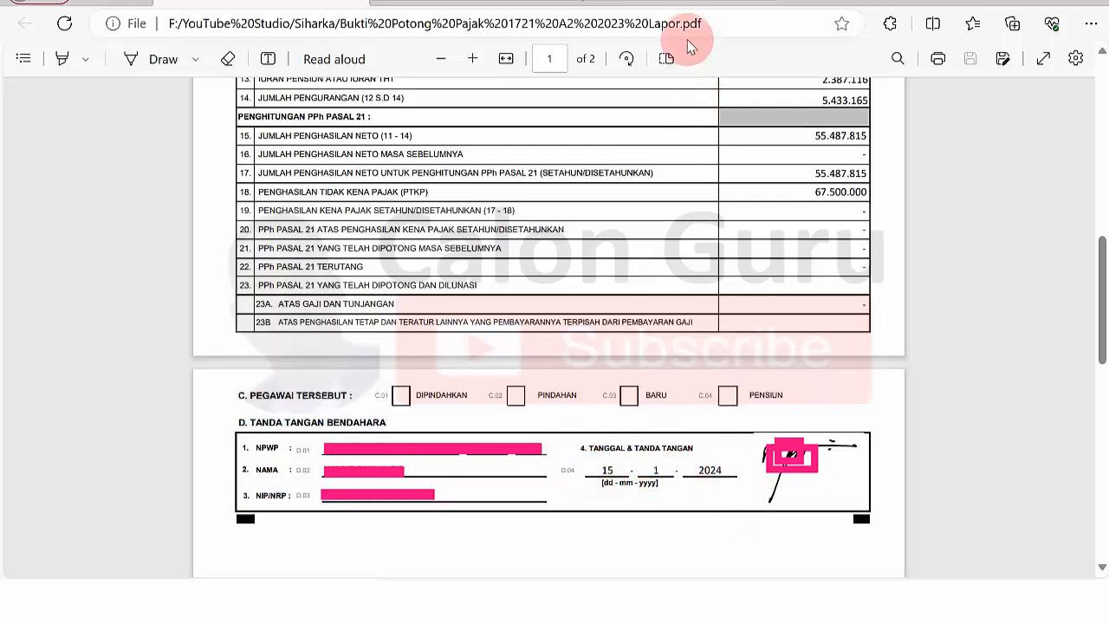
- Date the Pasal 21 slip 15 January 2024, paste its slip number, enter 0 withheld tax, and save
click(658, 0)
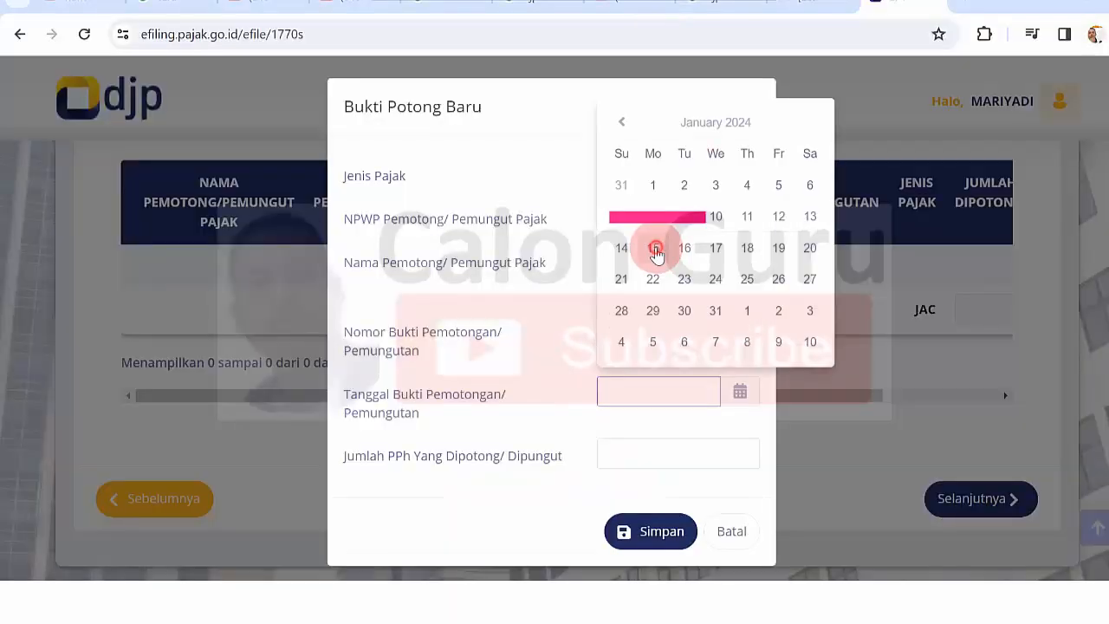
click(655, 250)
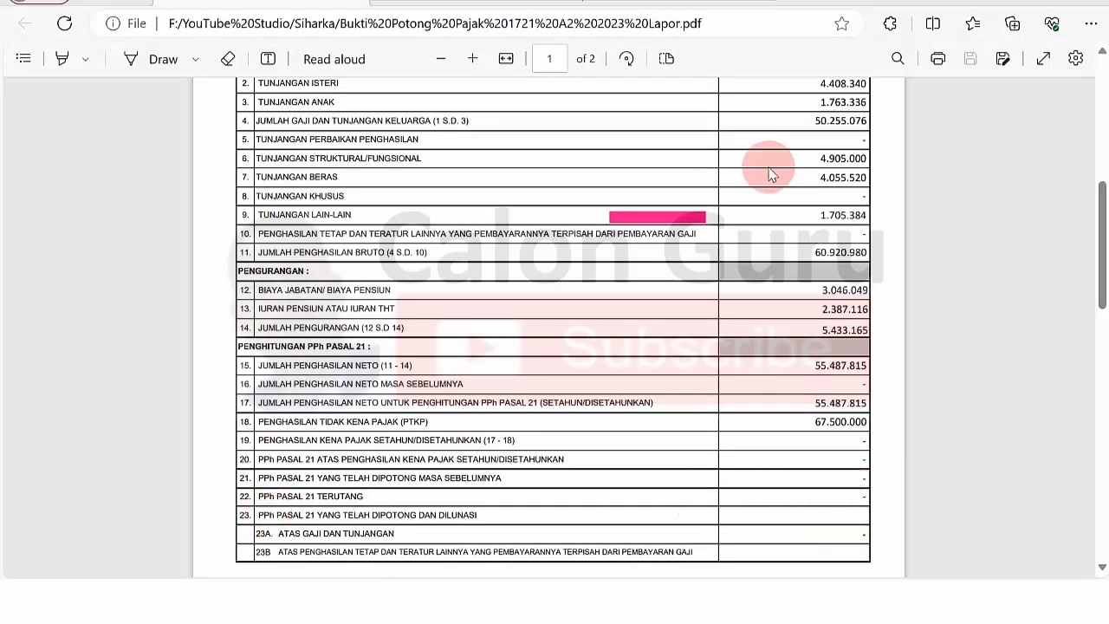
key(alt+Tab)
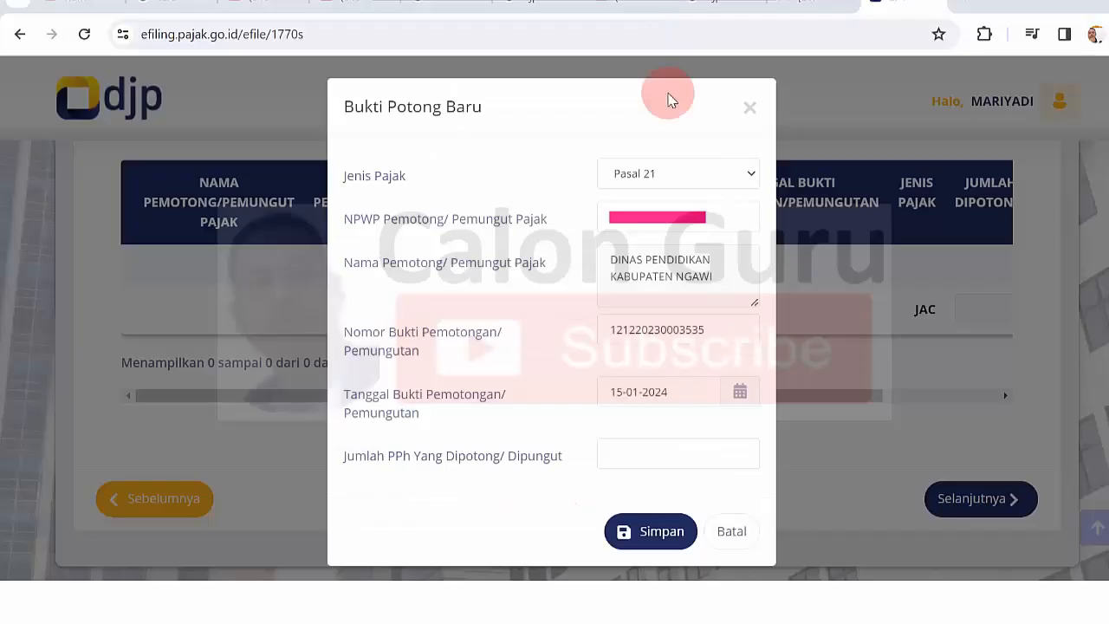
click(663, 451)
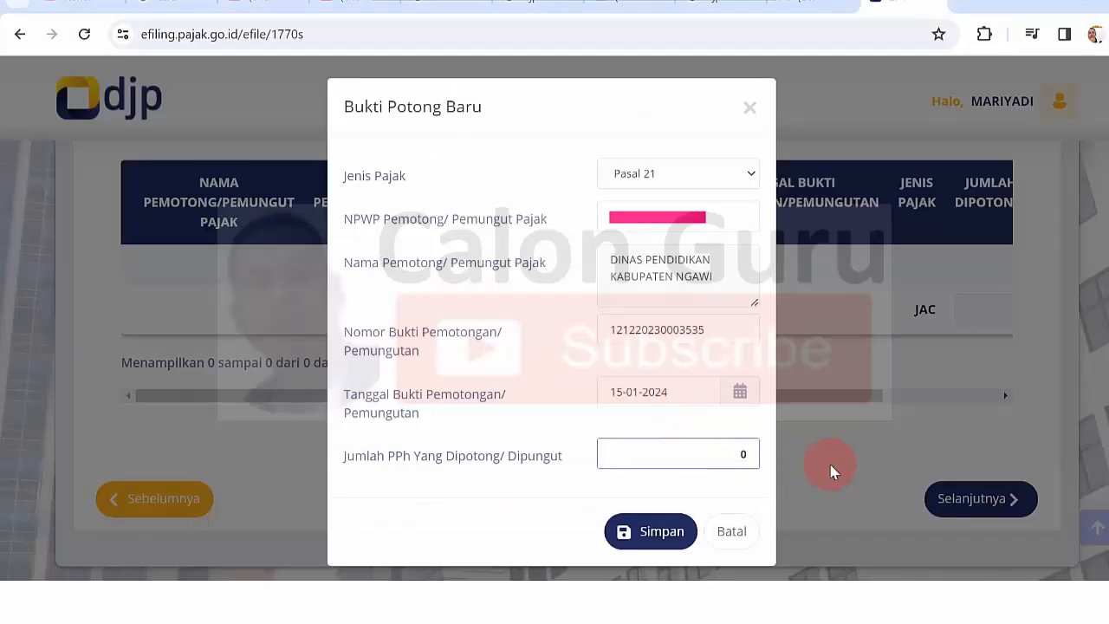
click(650, 531)
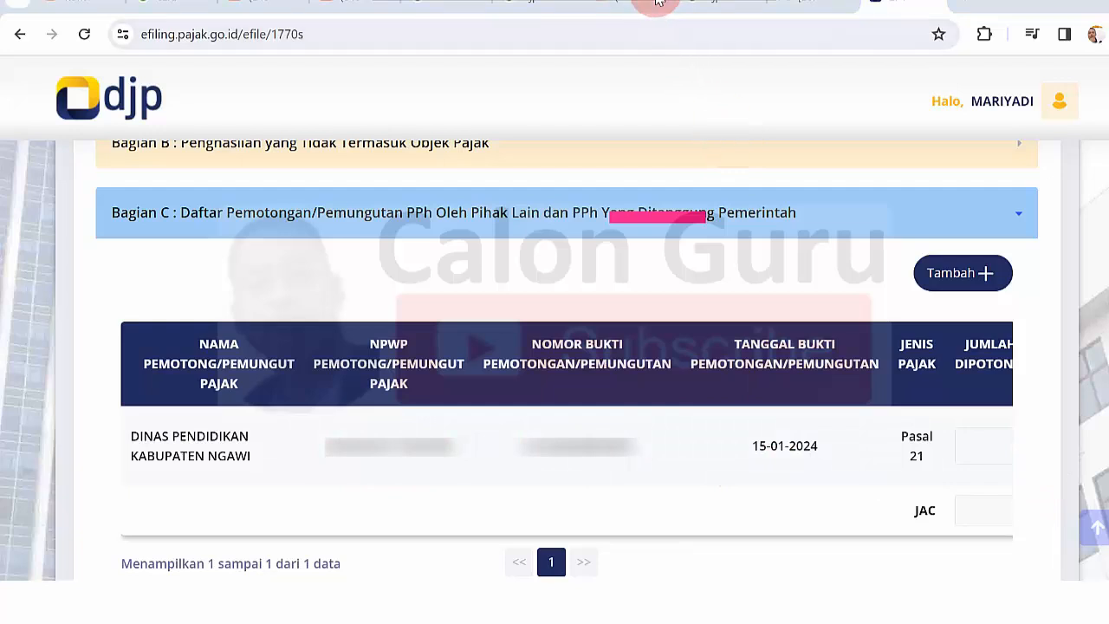
- Move on from Lampiran I to the Induk page and scroll to its Identitas section
scroll(1034, 486, down, 2)
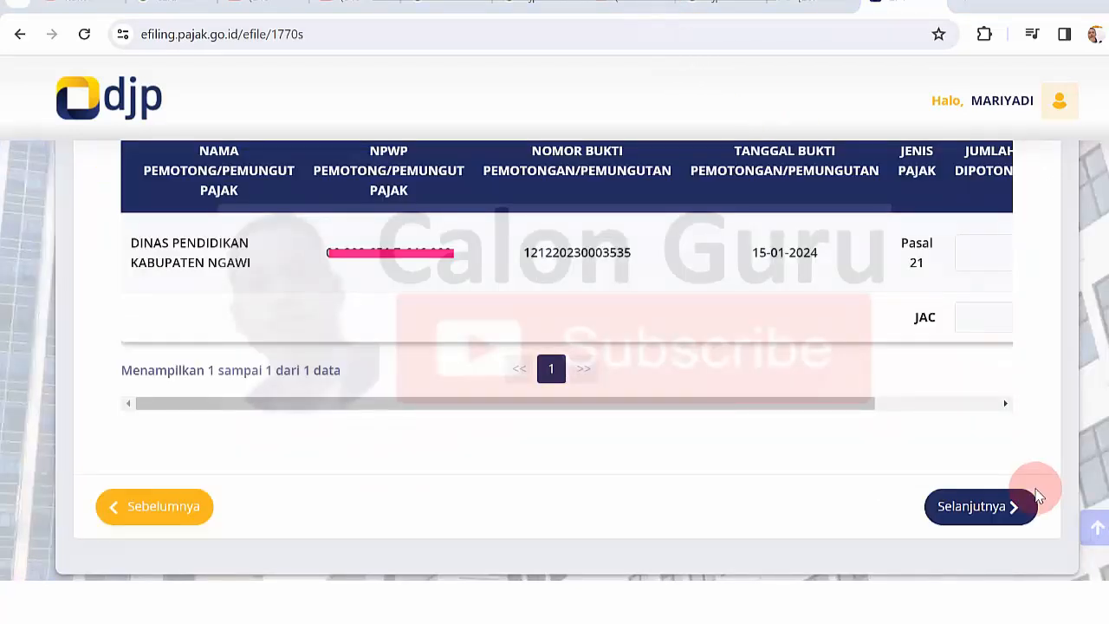
click(974, 510)
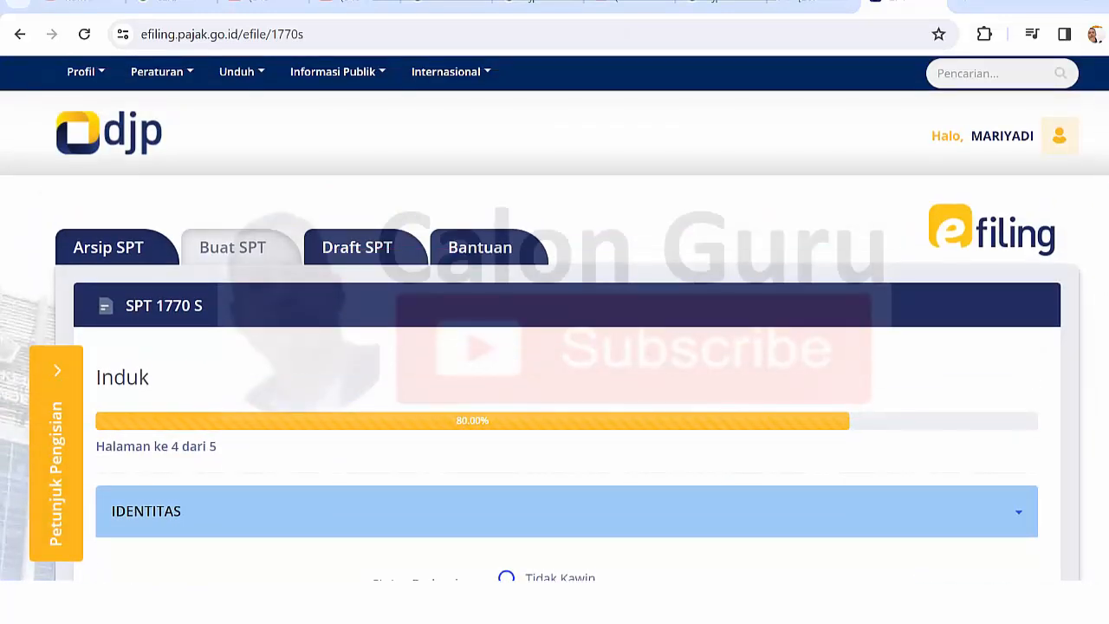
scroll(554, 346, down, 4)
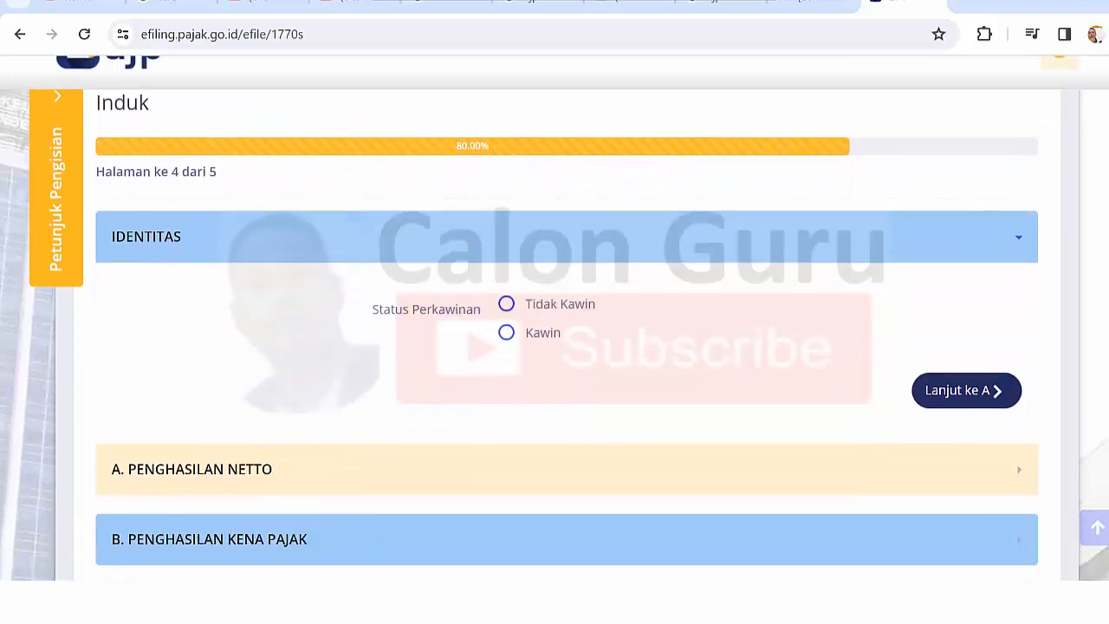
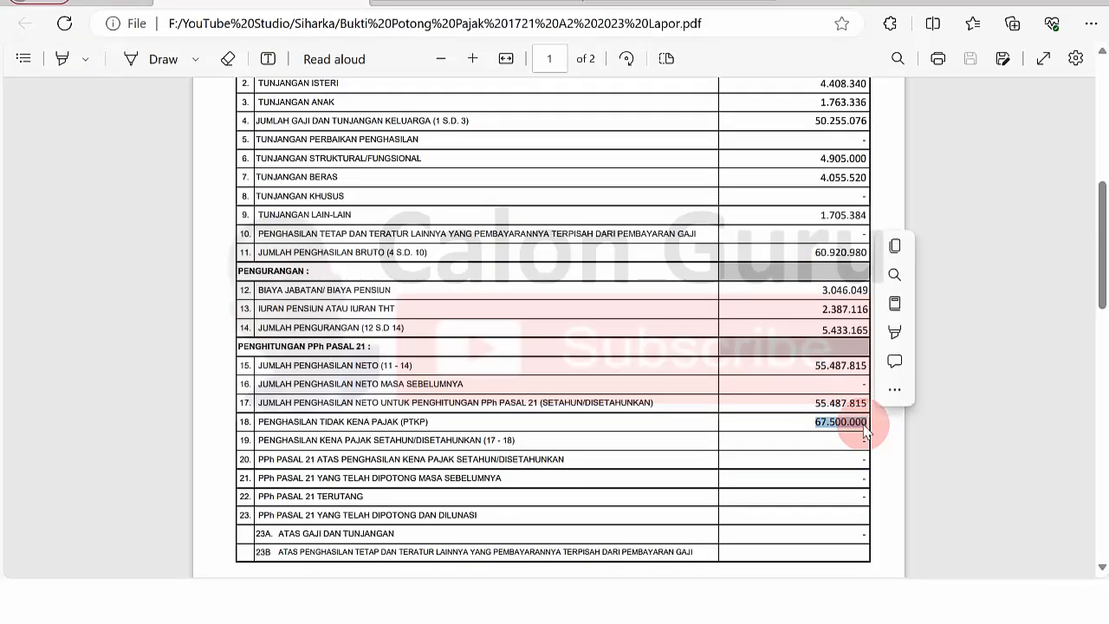
- Clear the PDF text selection and switch back to the SPT 1770 S e-filing tab
click(897, 492)
mouse_move(723, 602)
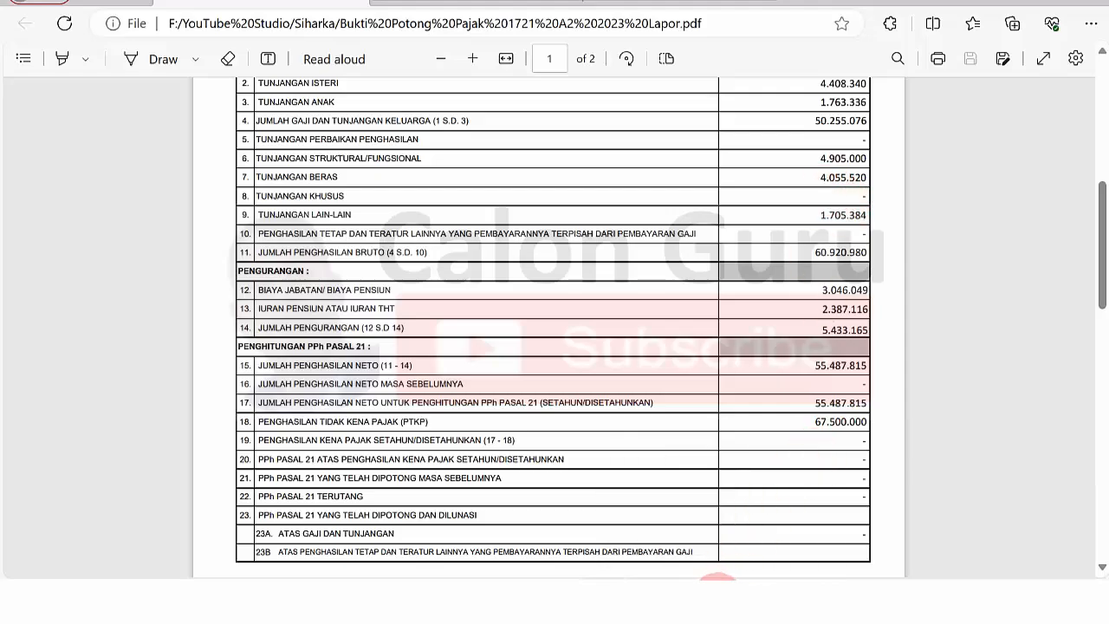
click(717, 598)
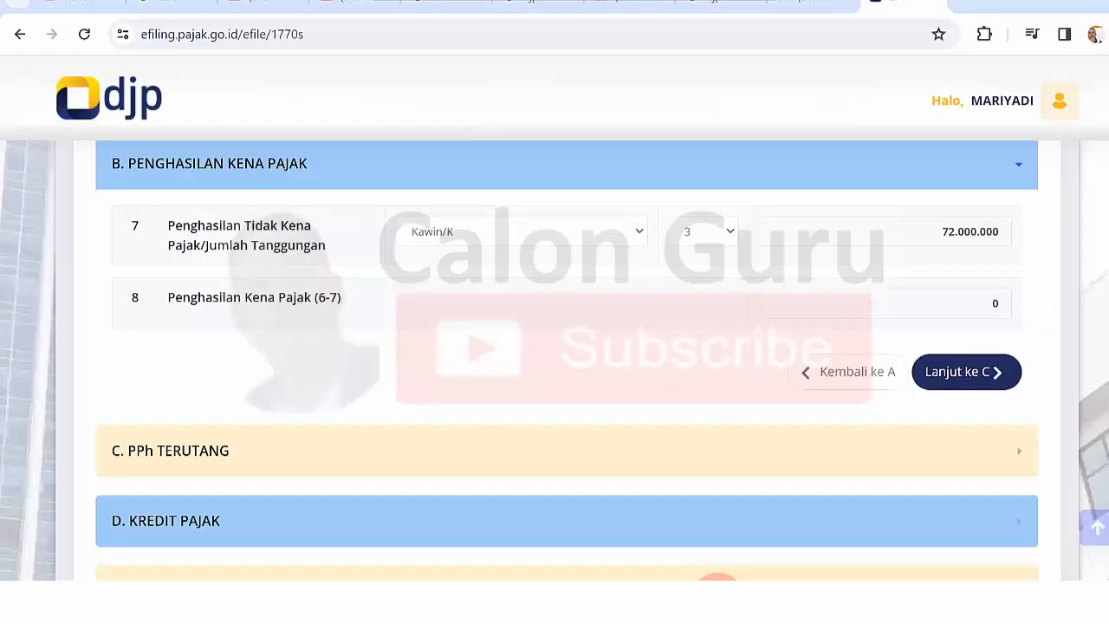
- Set the dependents to 2 so PTKP becomes 67.500.000, rechecking the withholding slip
click(730, 233)
click(708, 285)
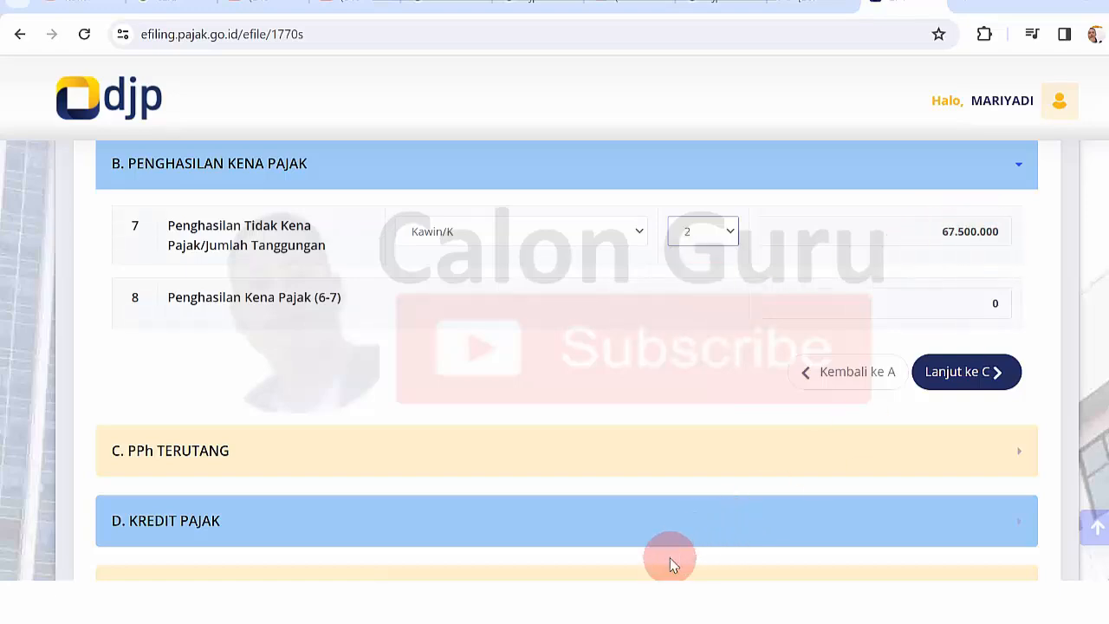
click(589, 526)
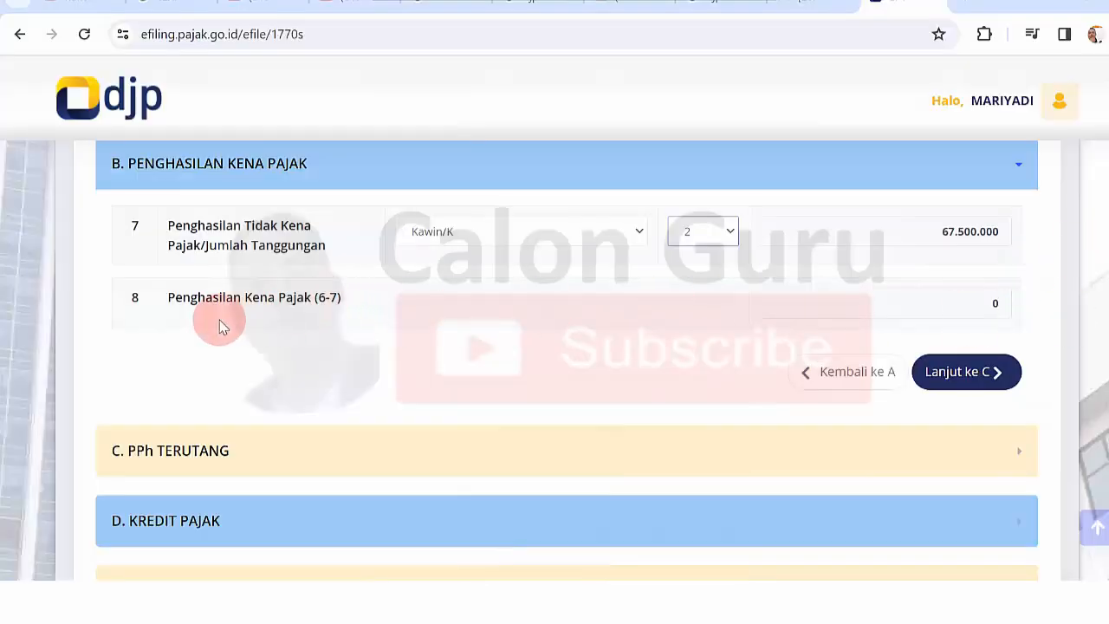
scroll(1022, 374, down, 3)
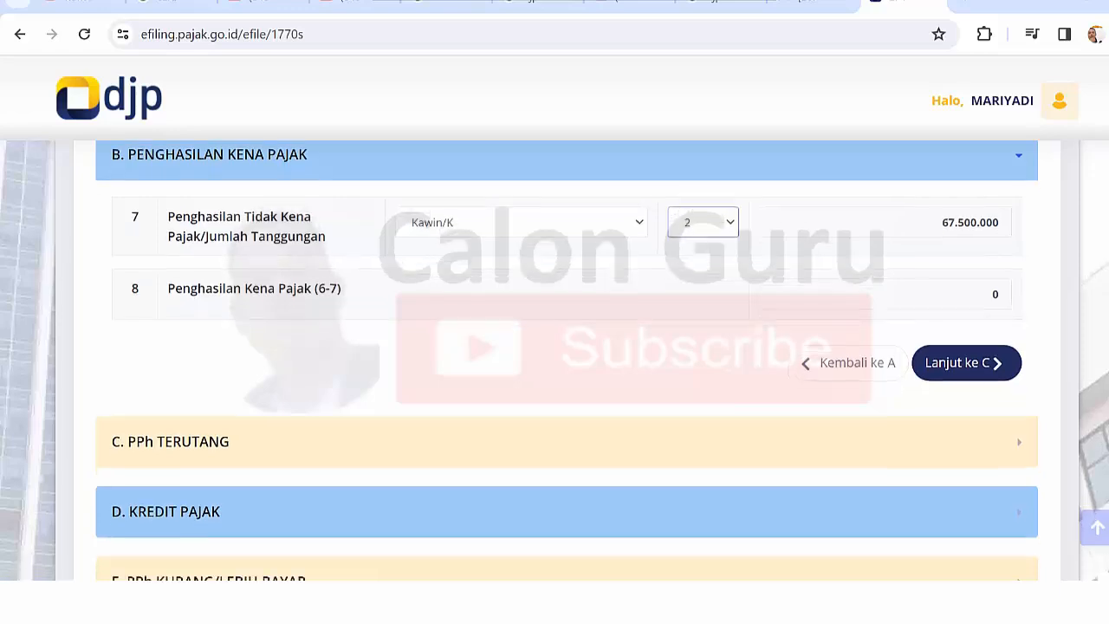
scroll(1022, 374, up, 3)
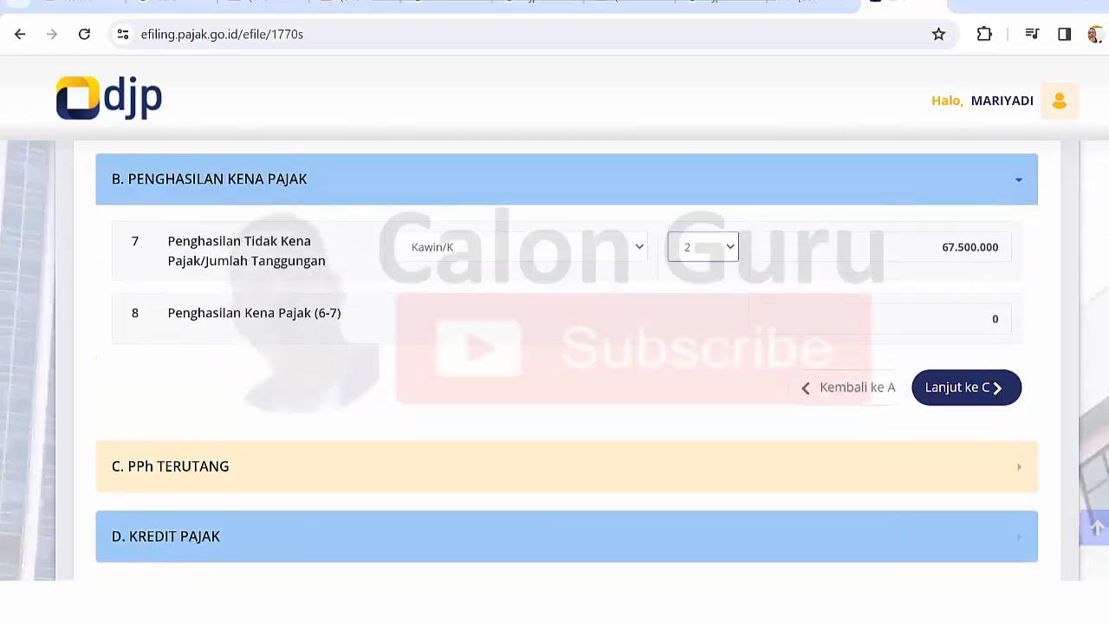
- Advance through sections C, D and E to section F of the form
click(962, 396)
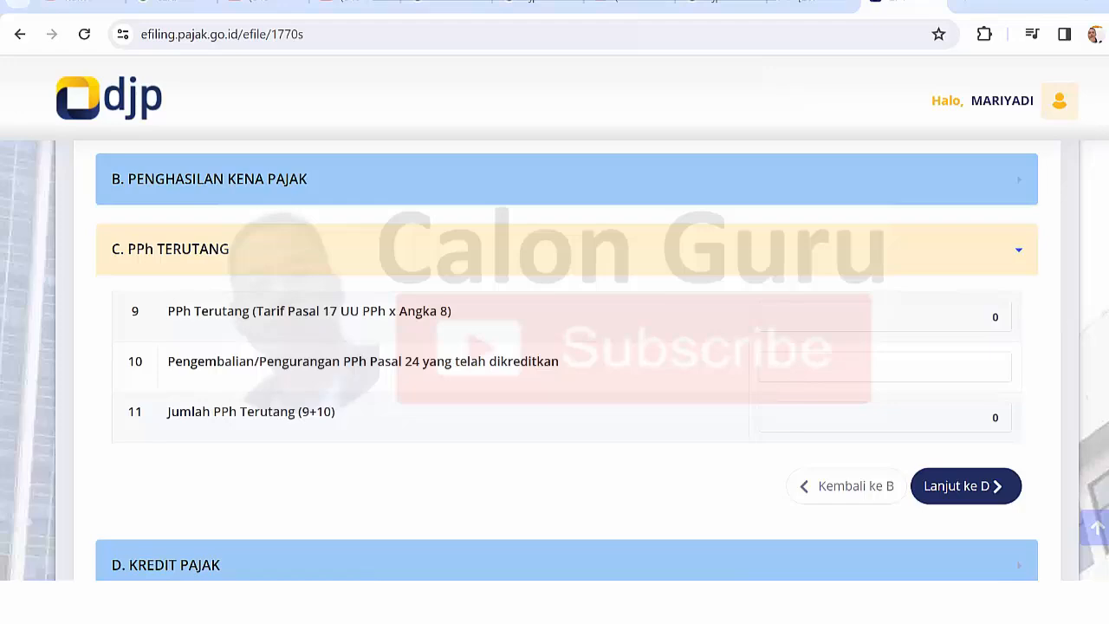
scroll(555, 360, down, 1)
click(964, 446)
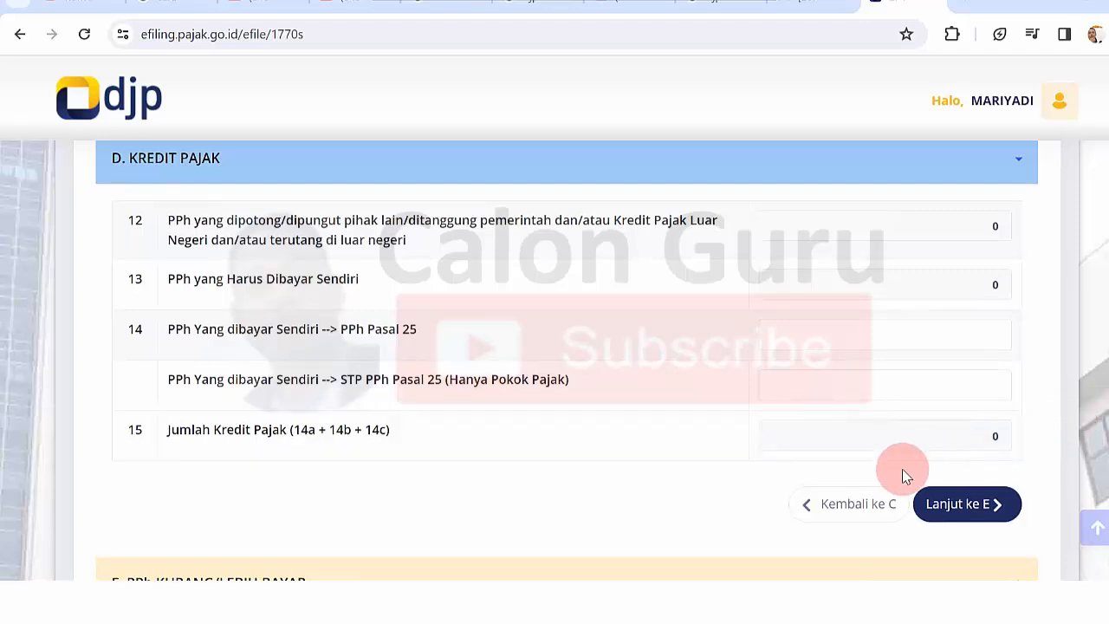
click(974, 507)
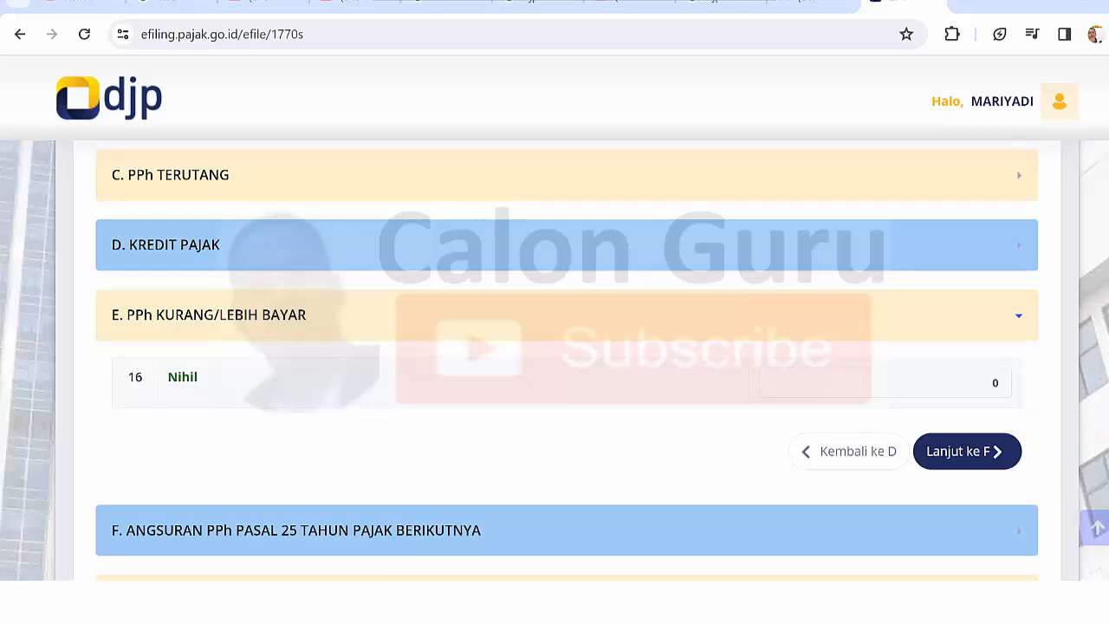
scroll(566, 360, down, 3)
scroll(554, 360, up, 3)
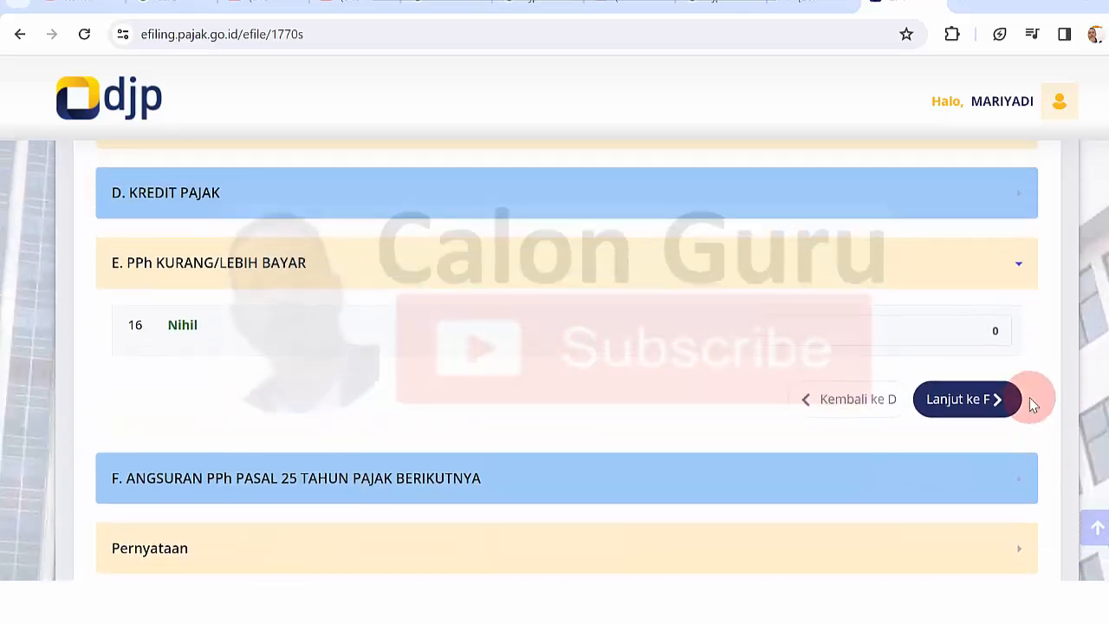
click(984, 414)
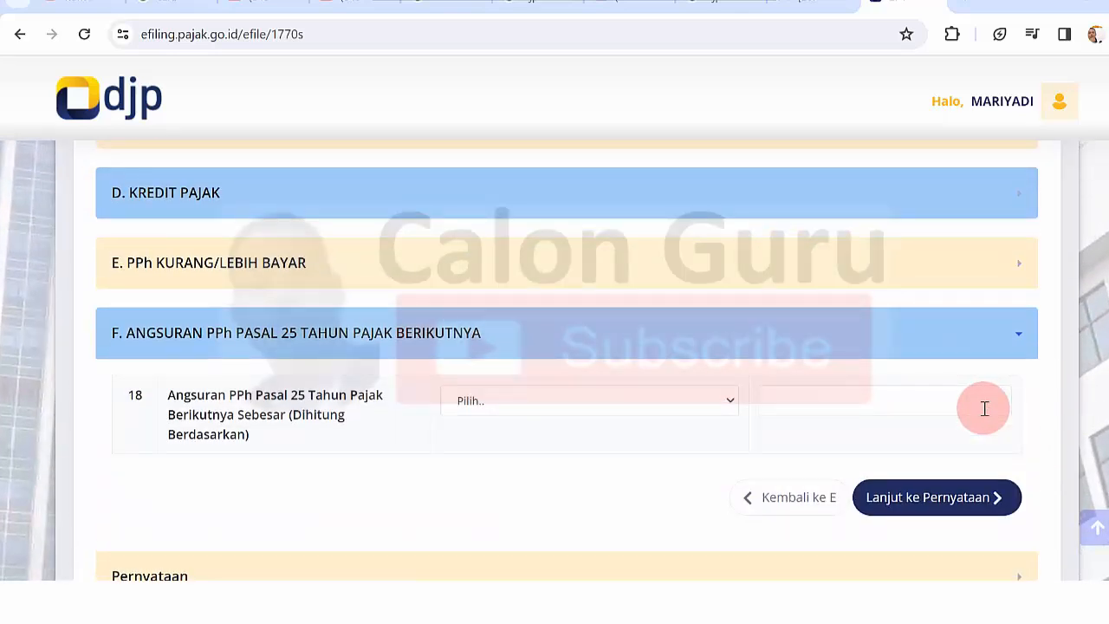
scroll(554, 360, down, 1)
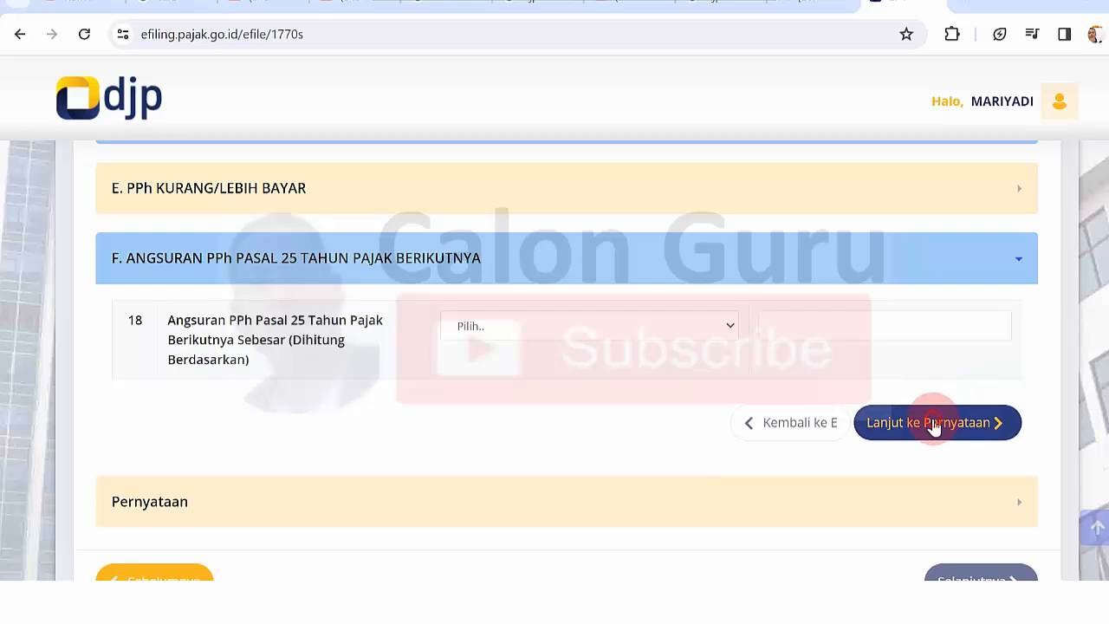
- Open the Pernyataan section and tick the Setuju checkbox
click(933, 422)
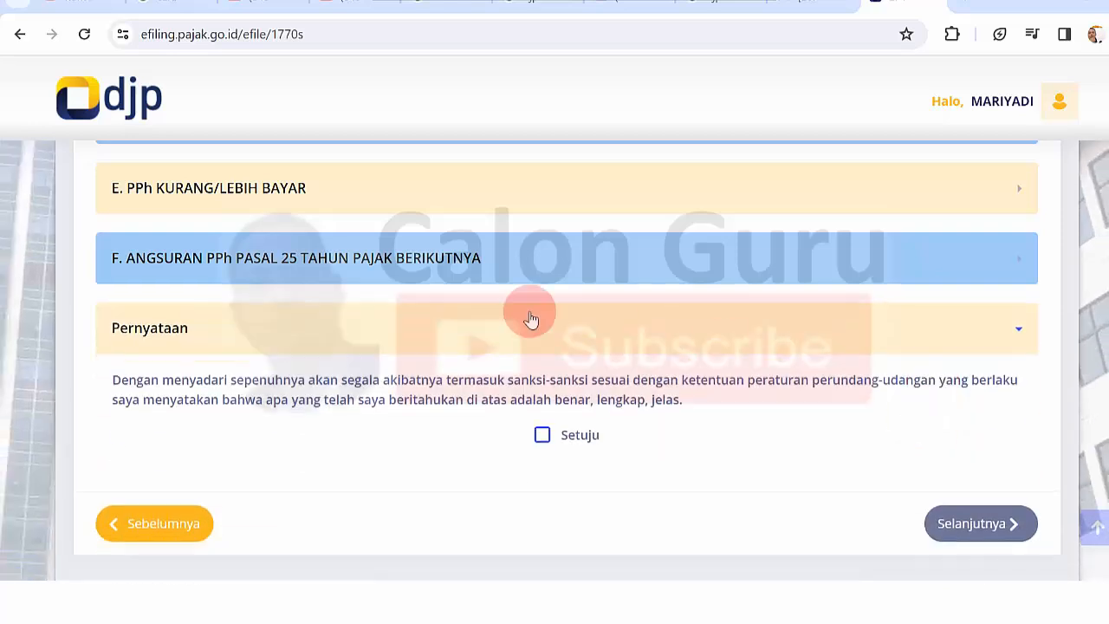
click(543, 436)
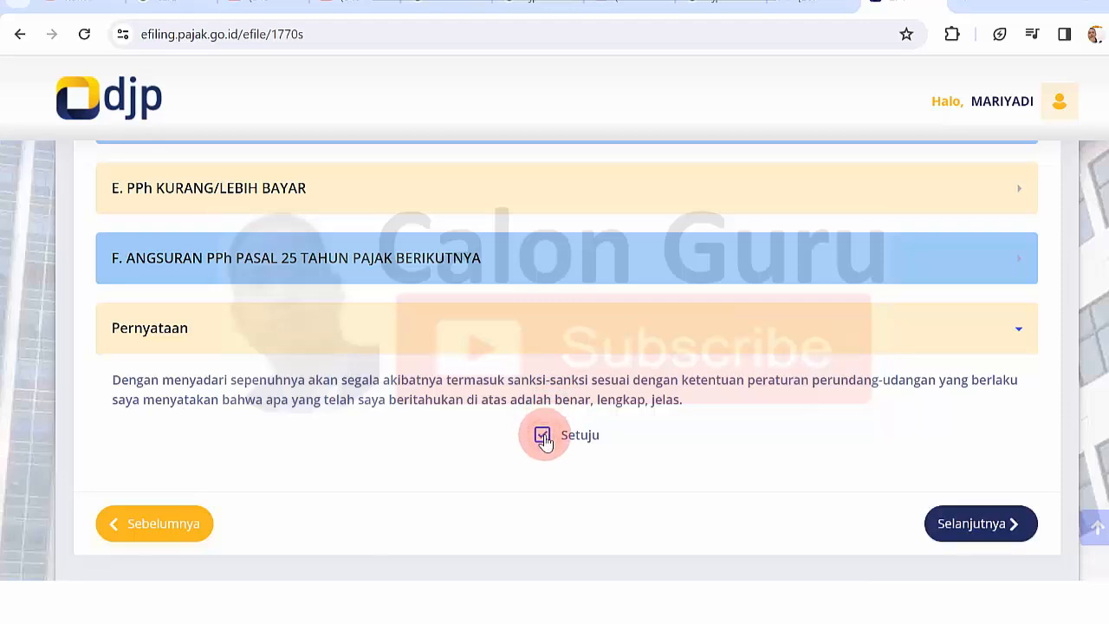
- Proceed to the final Kirim page, dismissing the Windows Update notification
click(985, 529)
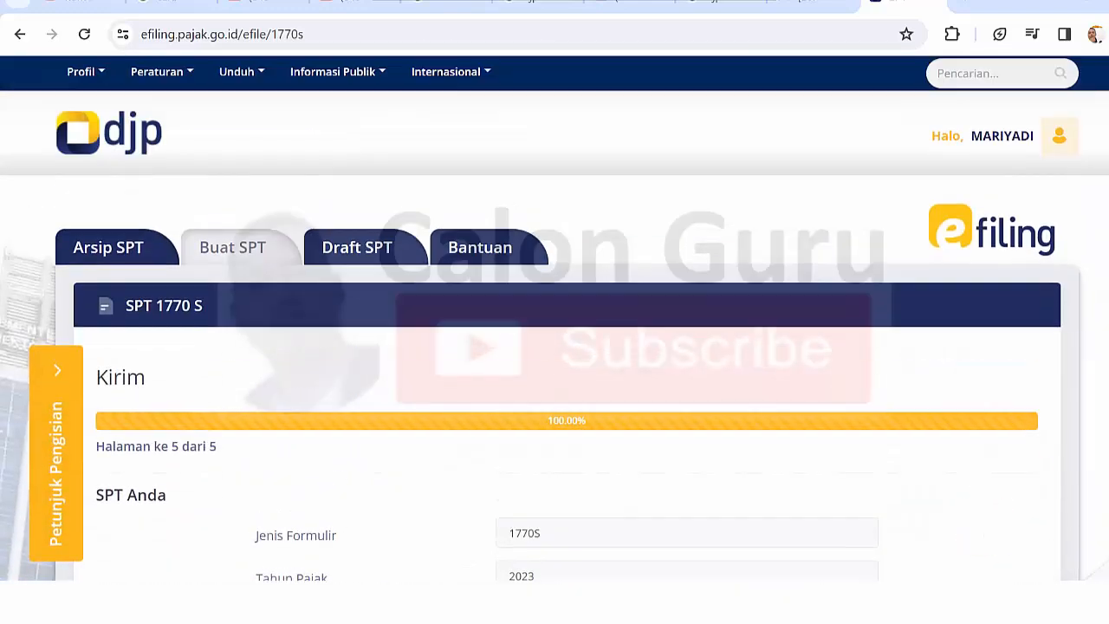
scroll(555, 346, down, 3)
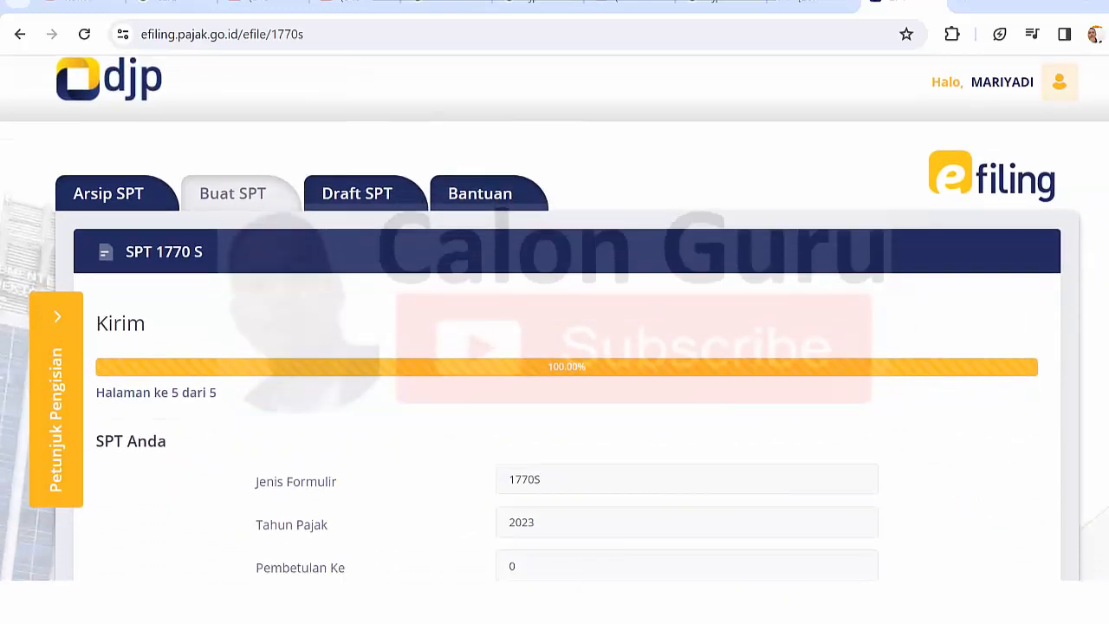
scroll(555, 346, down, 2)
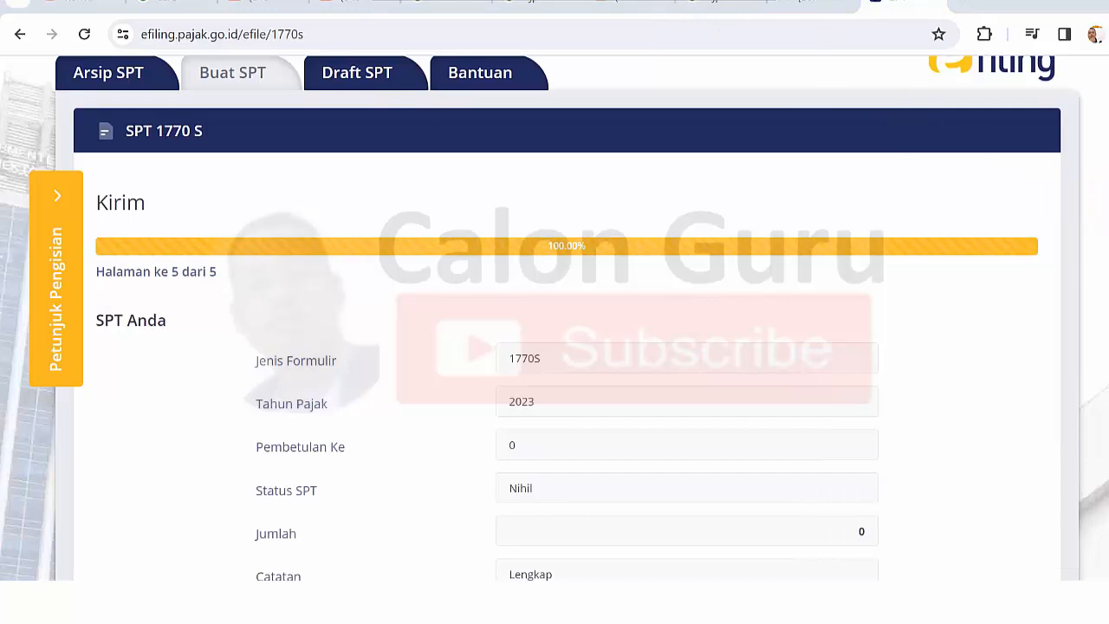
scroll(555, 318, down, 1)
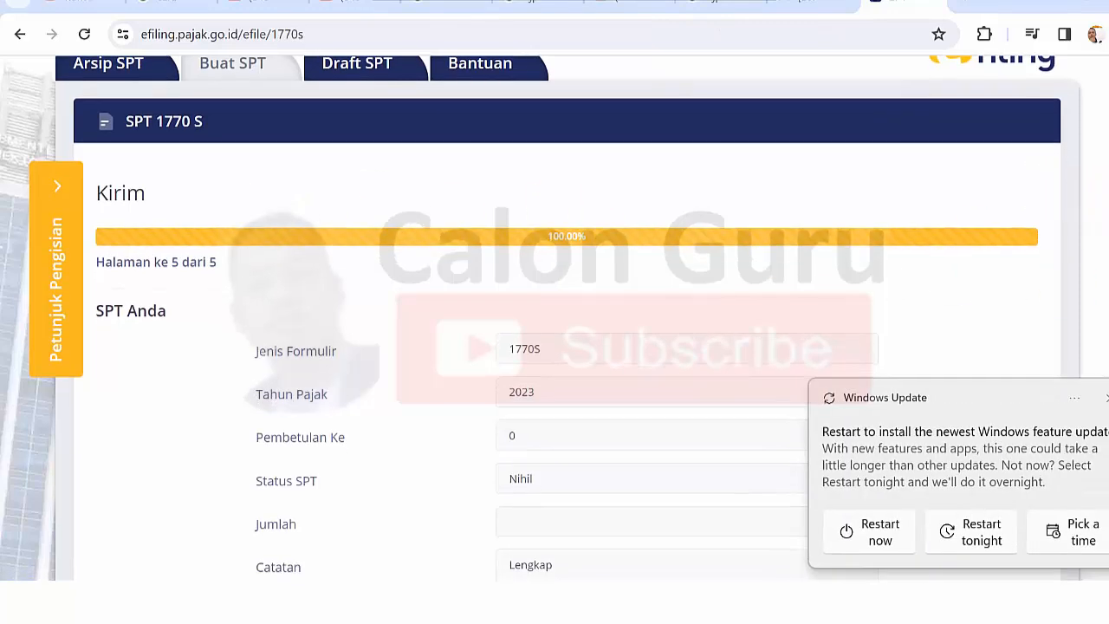
click(1106, 401)
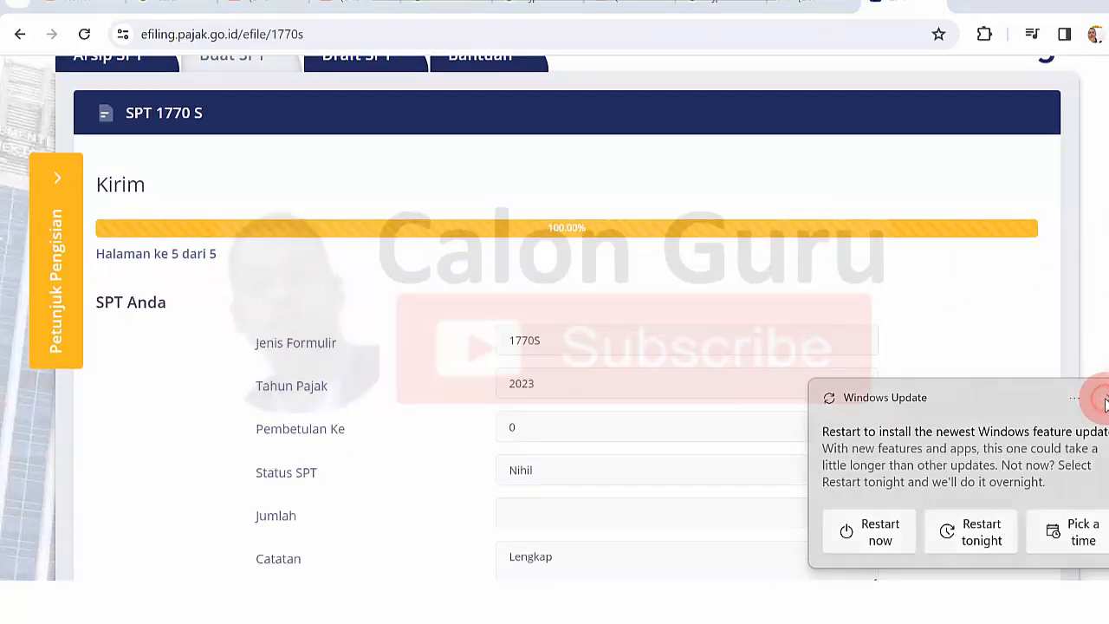
scroll(555, 318, down, 2)
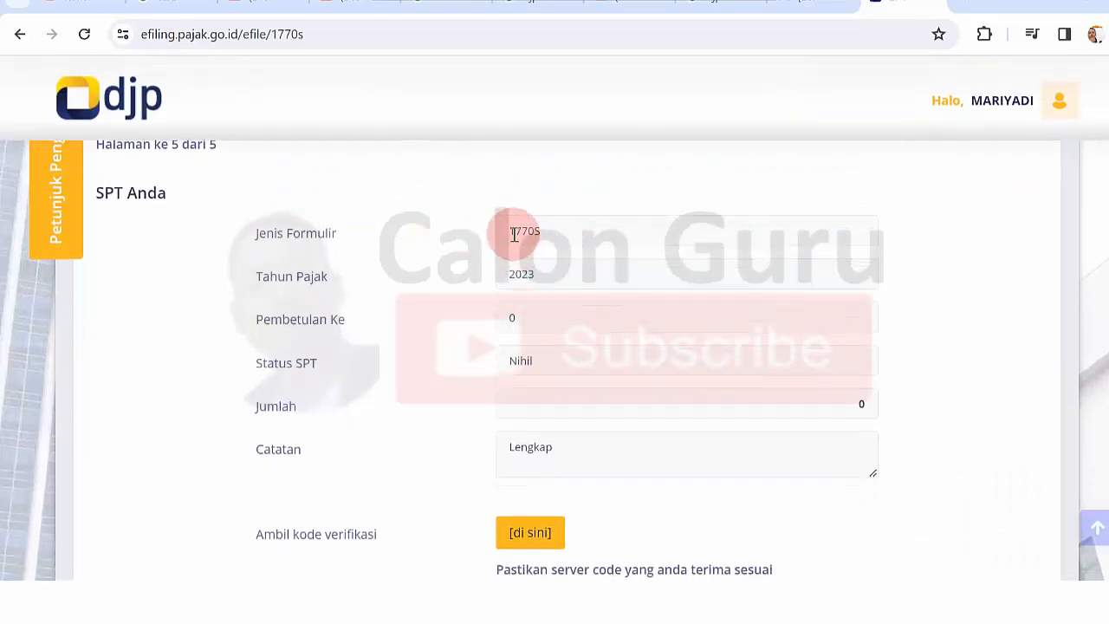
- Review the summary values: form 1770S, tax year 2023, Catatan Lengkap
drag(514, 235, 542, 276)
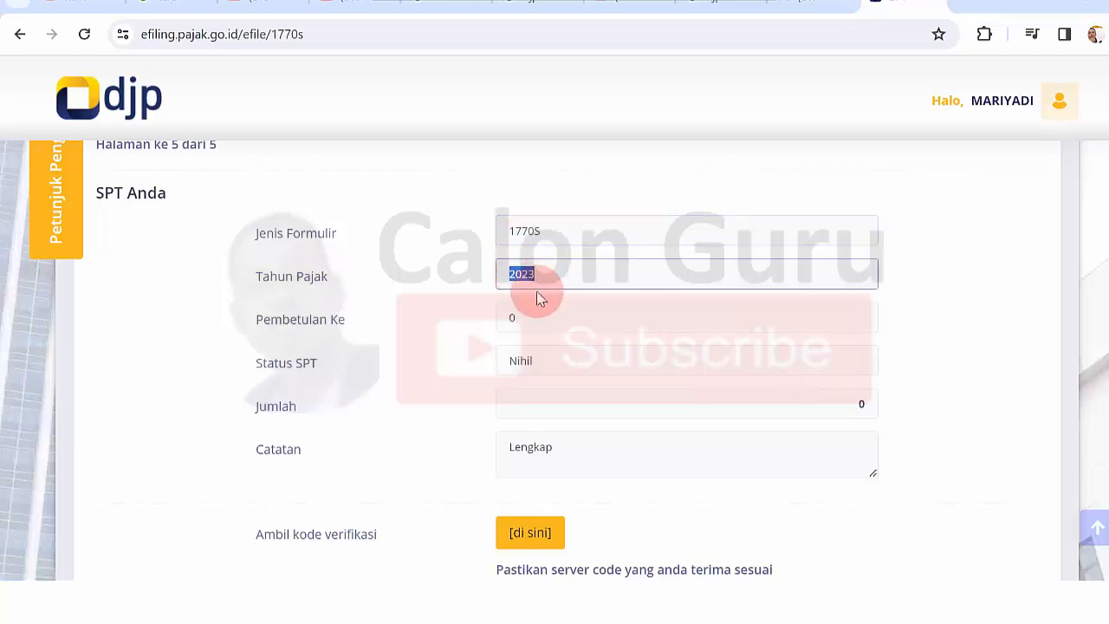
drag(510, 316, 542, 361)
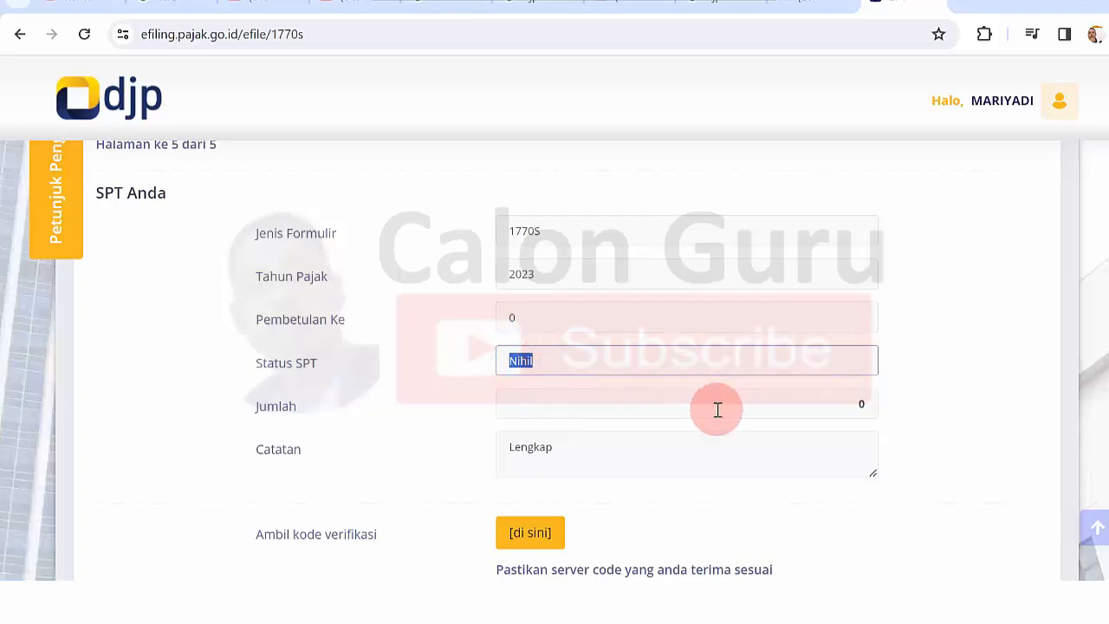
drag(510, 448, 549, 448)
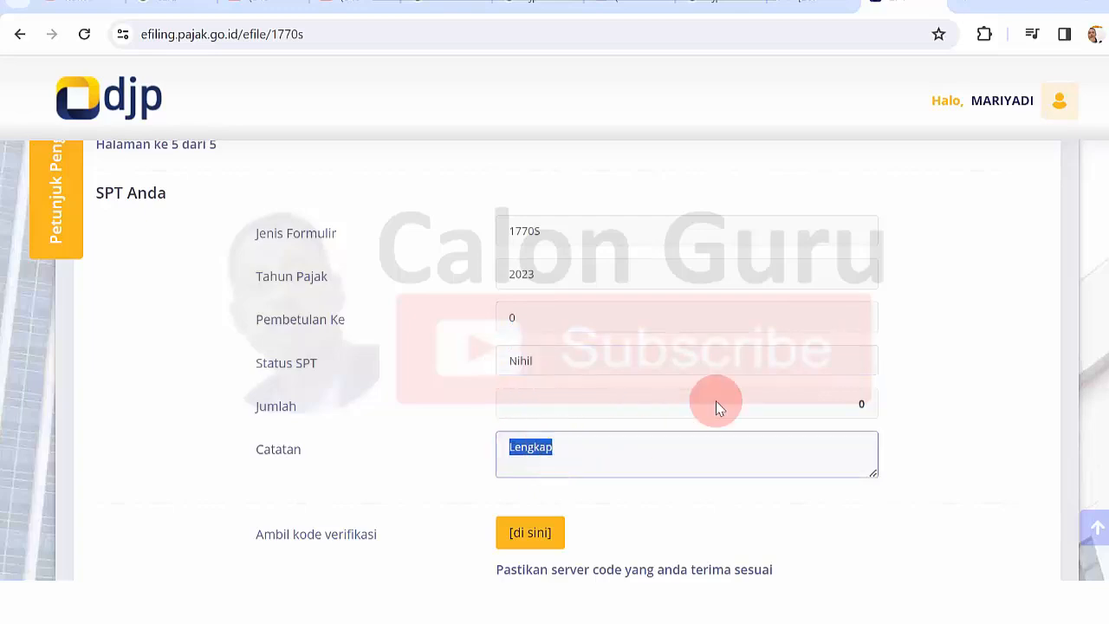
scroll(554, 361, down, 3)
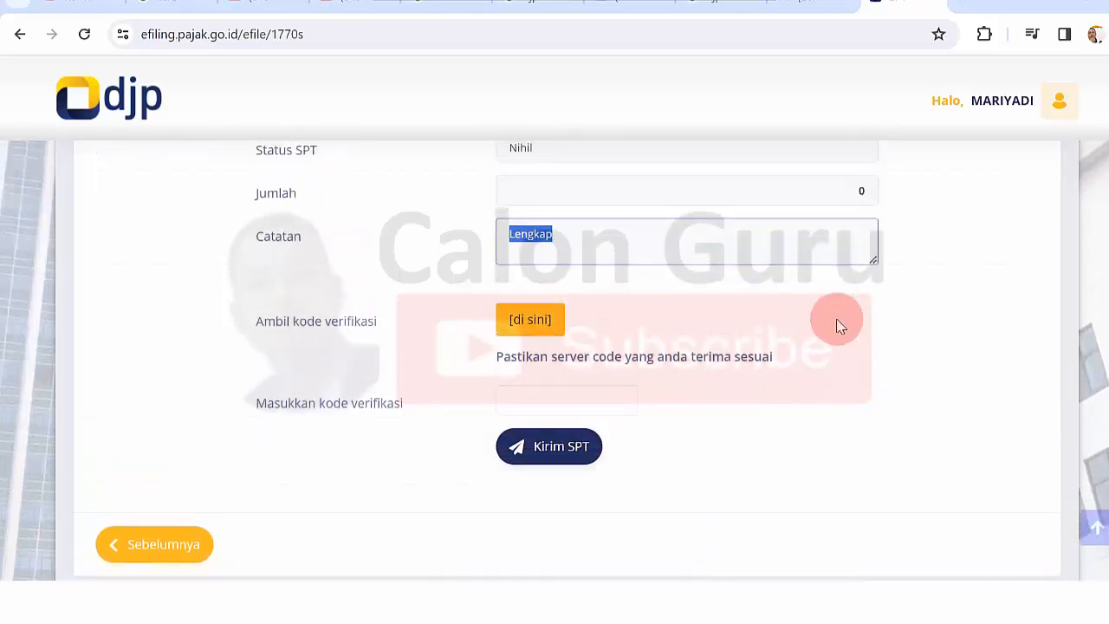
- Request the verification code by Email and close the success message
click(533, 320)
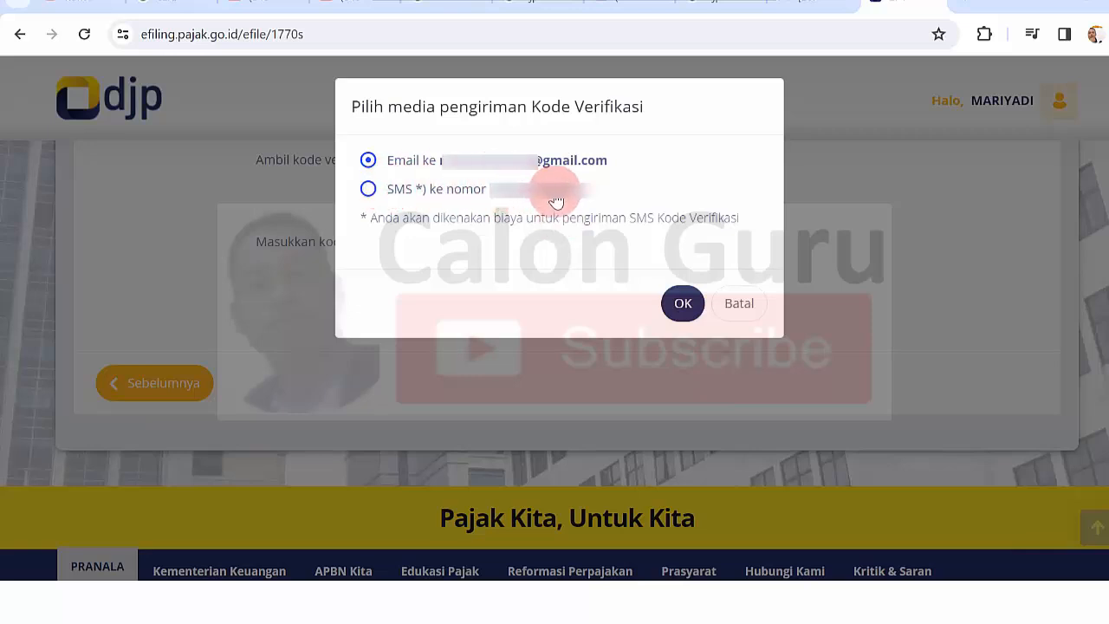
click(684, 305)
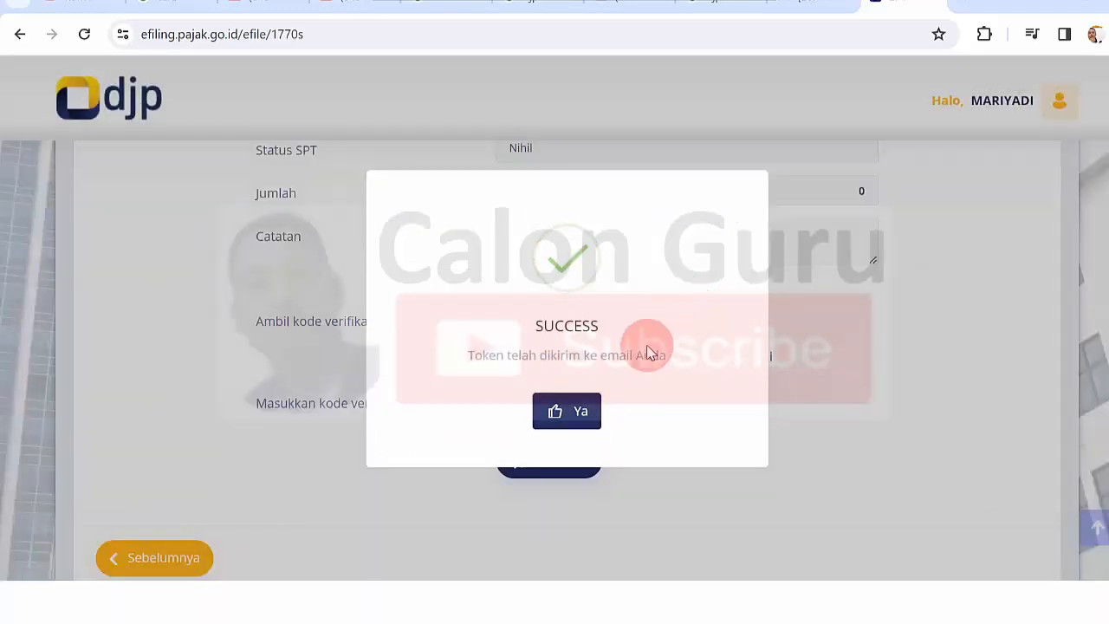
click(568, 413)
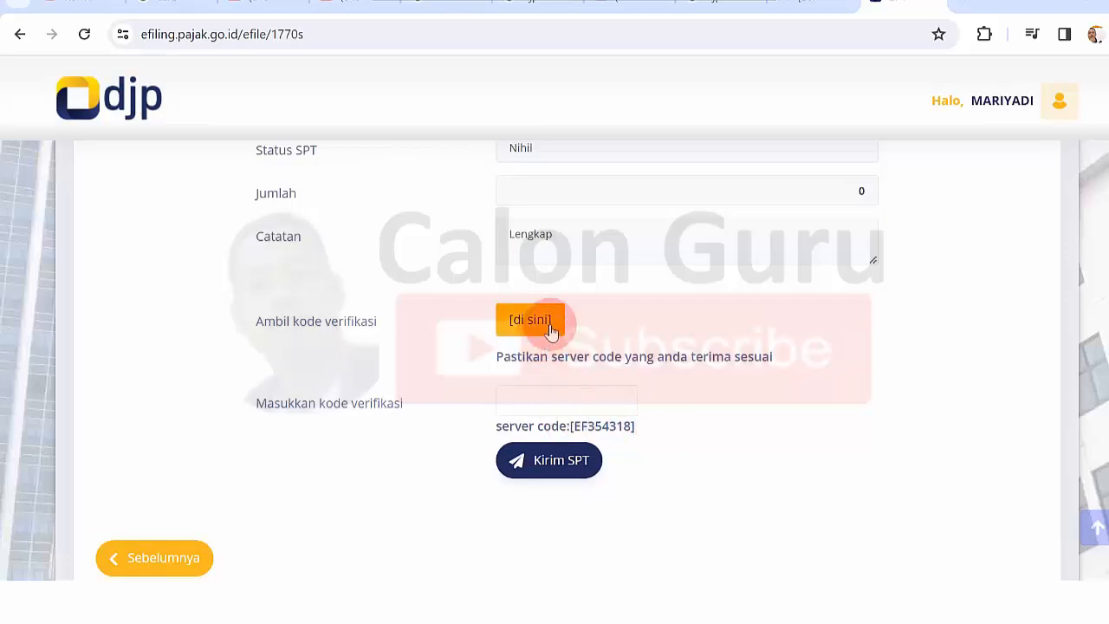
- Open Gmail in a new tab and open the [e-Filing] Kode Verifikasi email
click(971, 4)
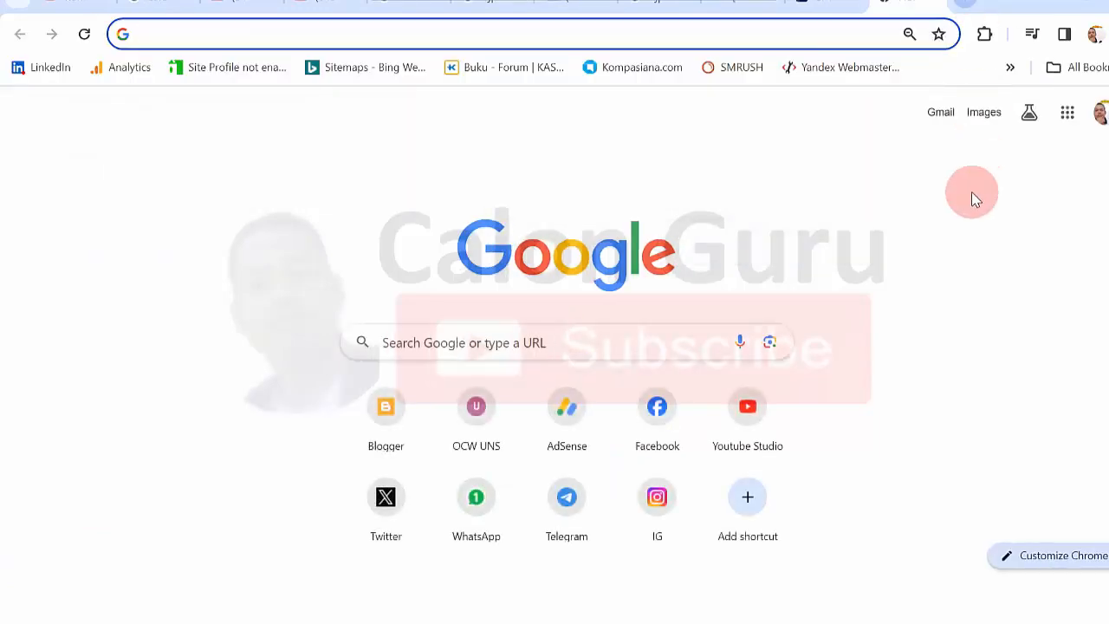
click(1067, 109)
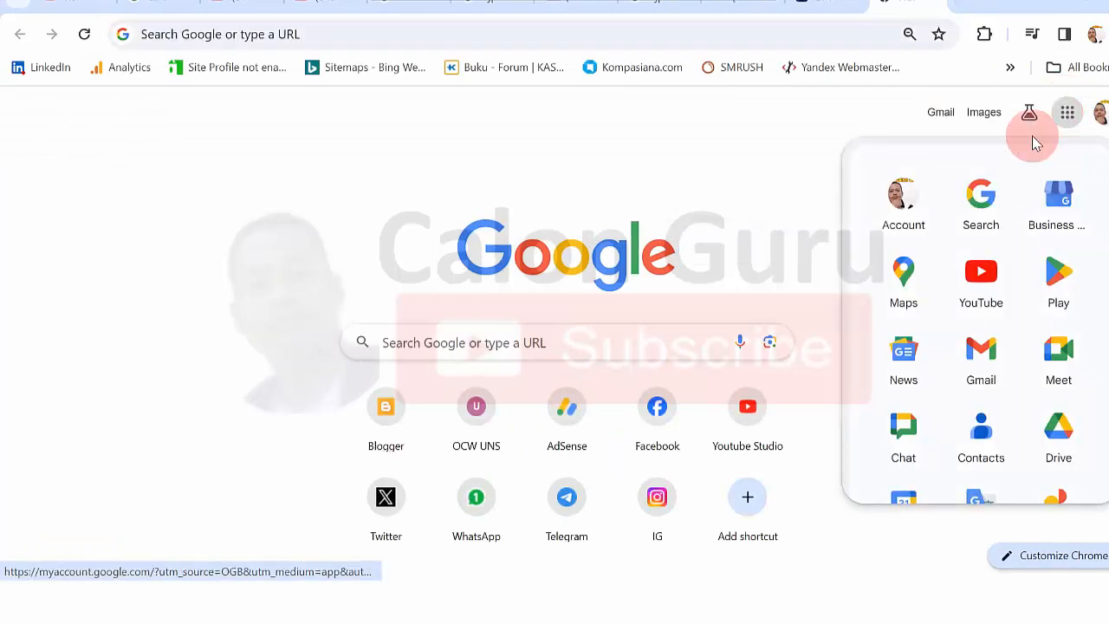
click(972, 362)
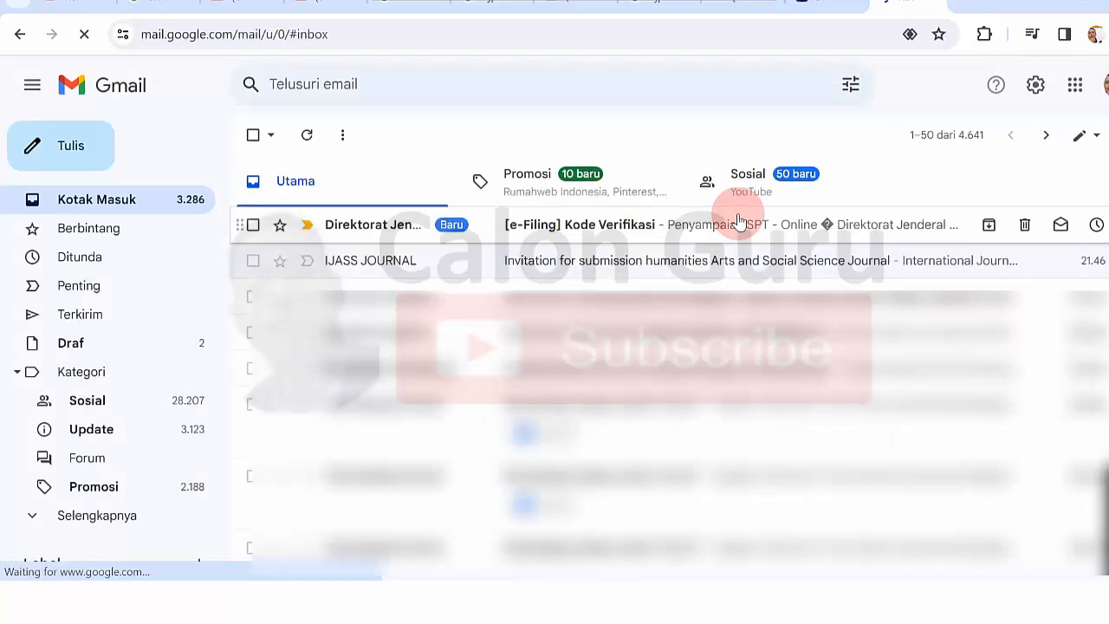
click(570, 227)
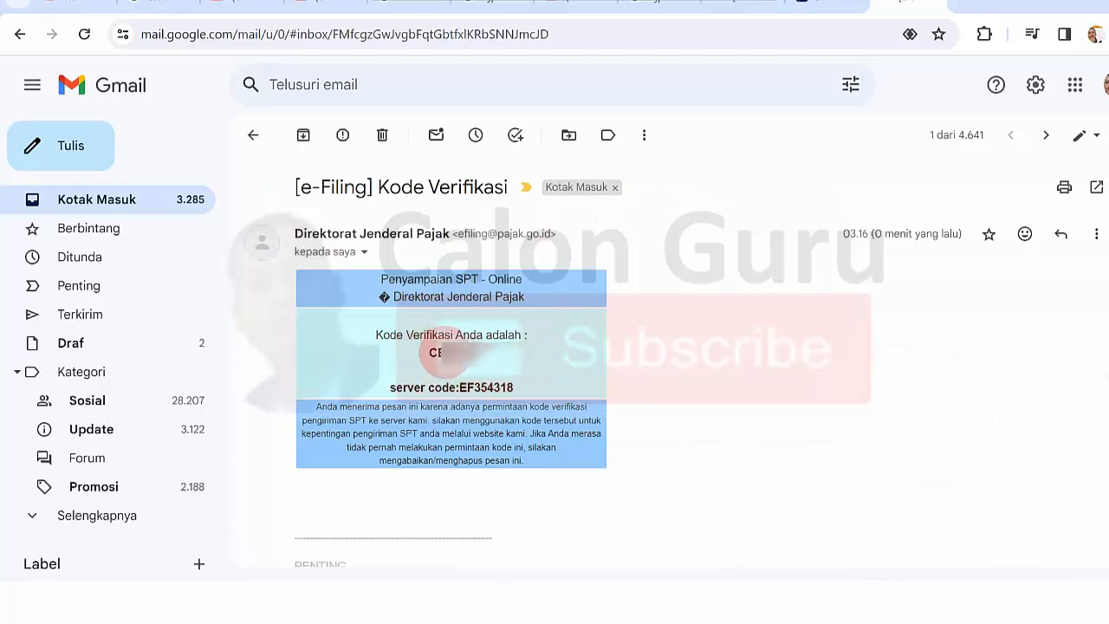
- Copy the verification code from the email and return to the submission page
drag(429, 352, 475, 348)
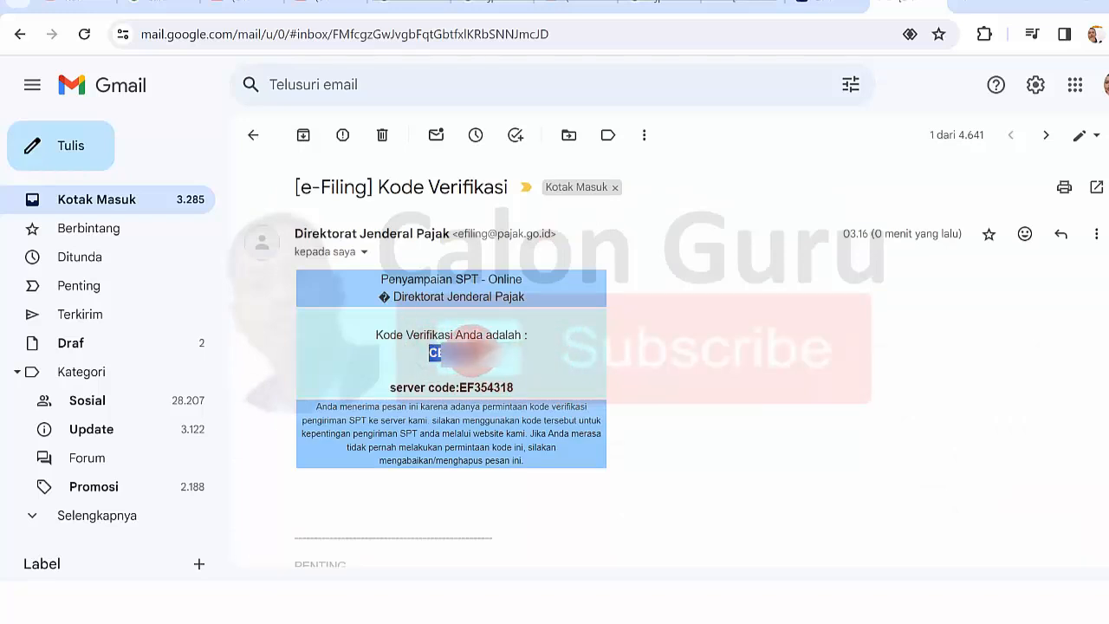
right_click(450, 351)
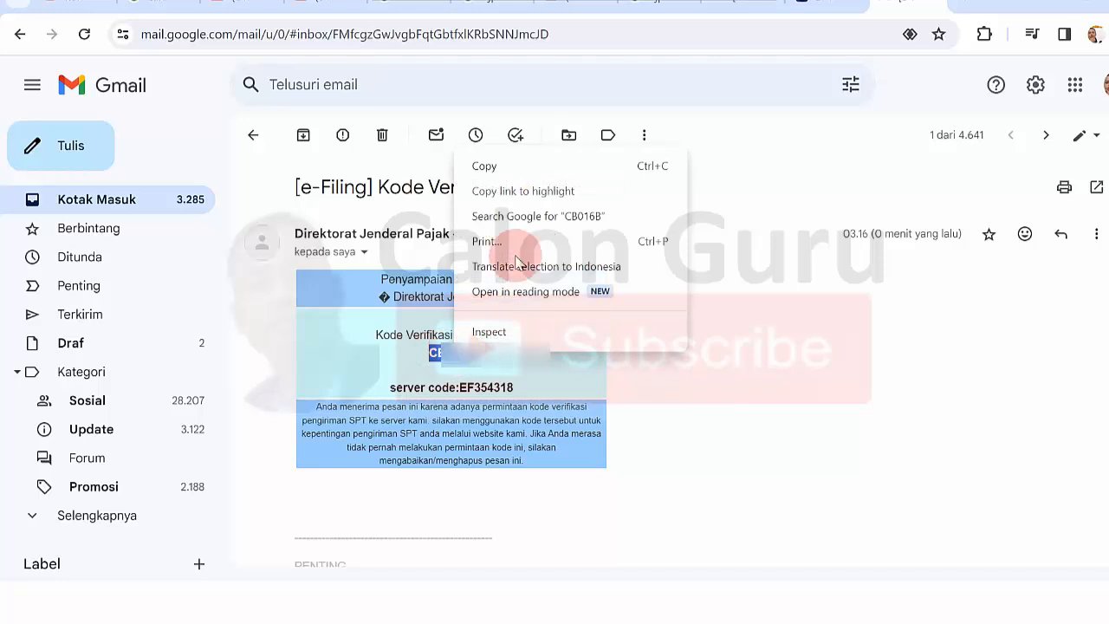
click(490, 164)
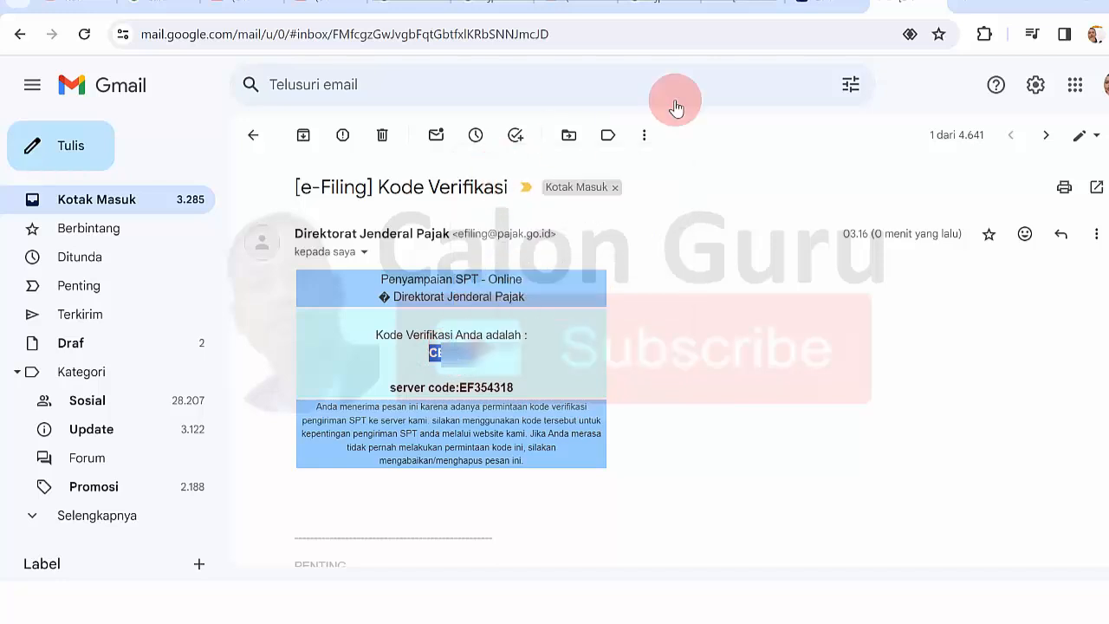
click(818, 7)
- Paste the verification code, submit with Kirim SPT, and close the below-PTKP INFO notice
right_click(537, 403)
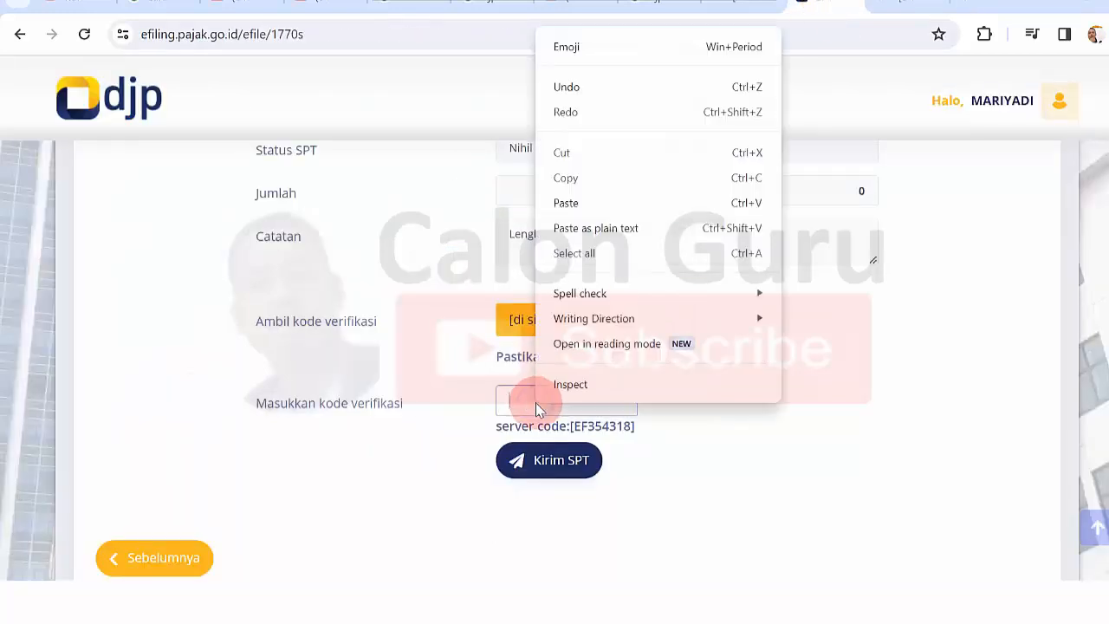
click(565, 203)
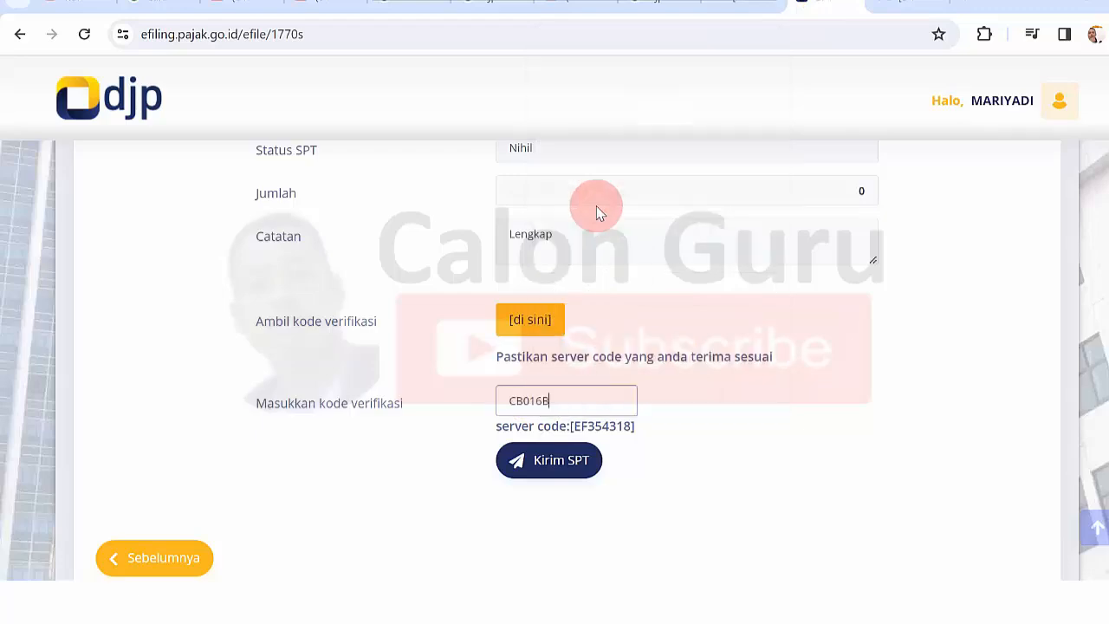
click(557, 465)
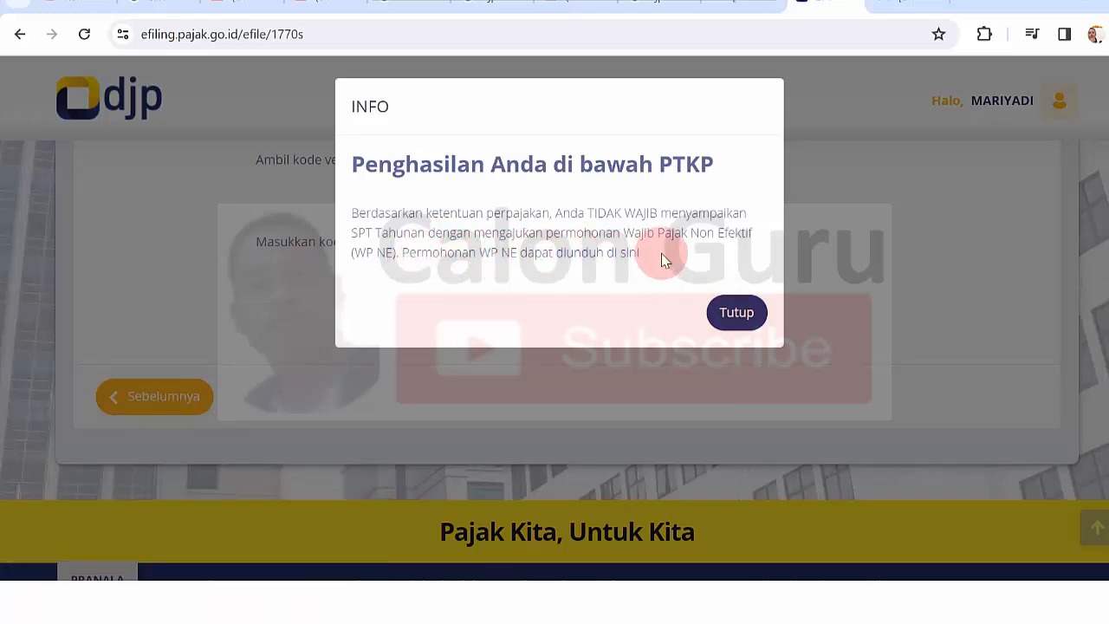
click(734, 314)
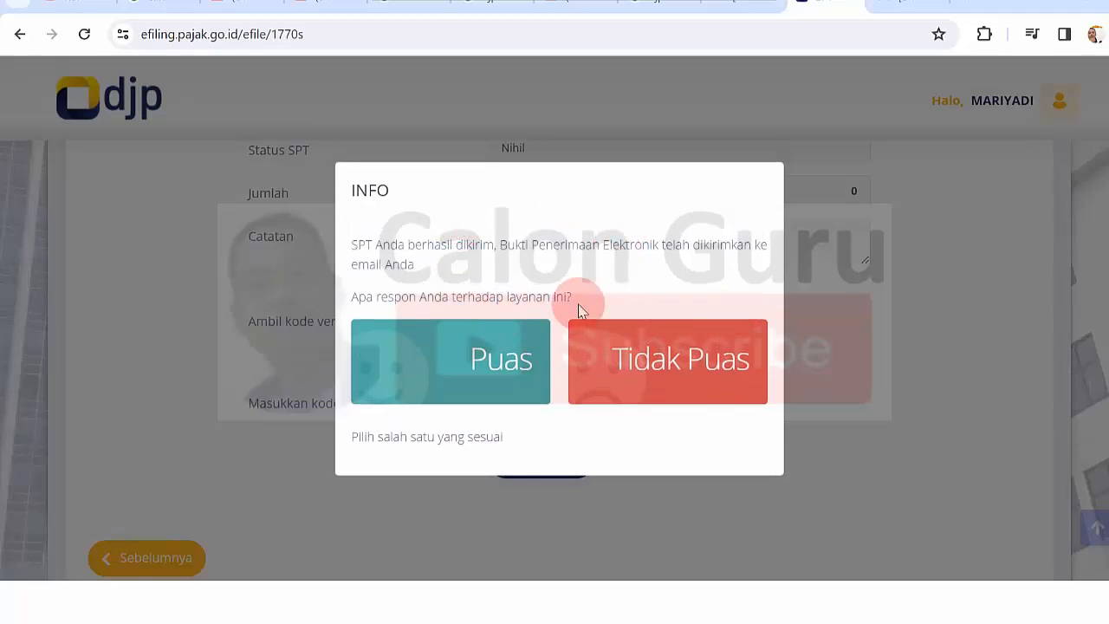
- Rate the service Puas and open the BPE receipt for the 2023 1770S return
click(505, 362)
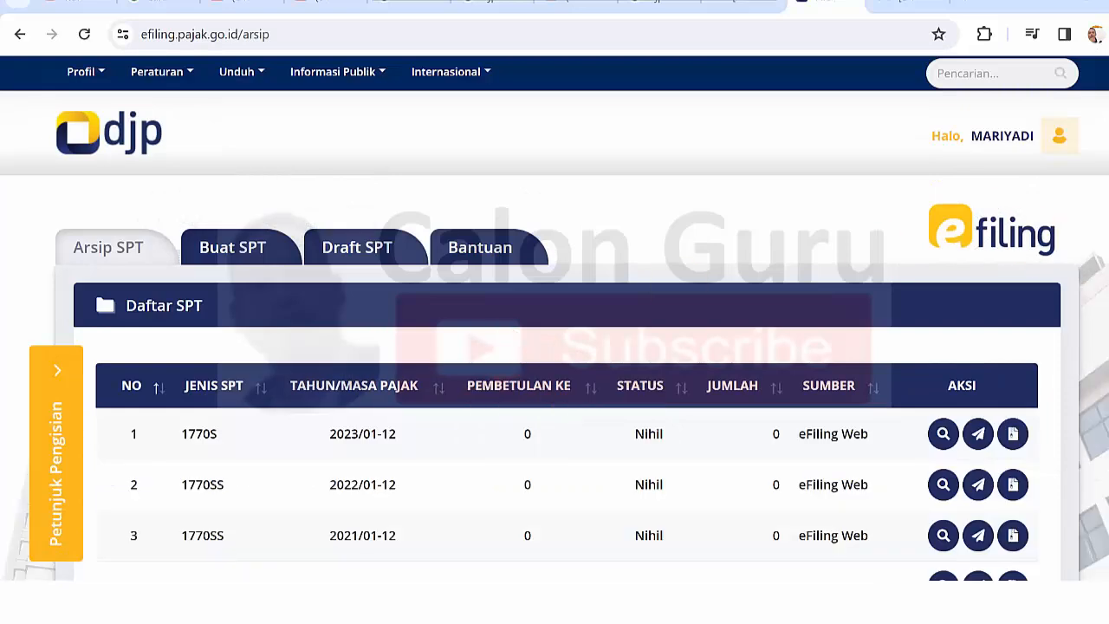
scroll(520, 277, down, 3)
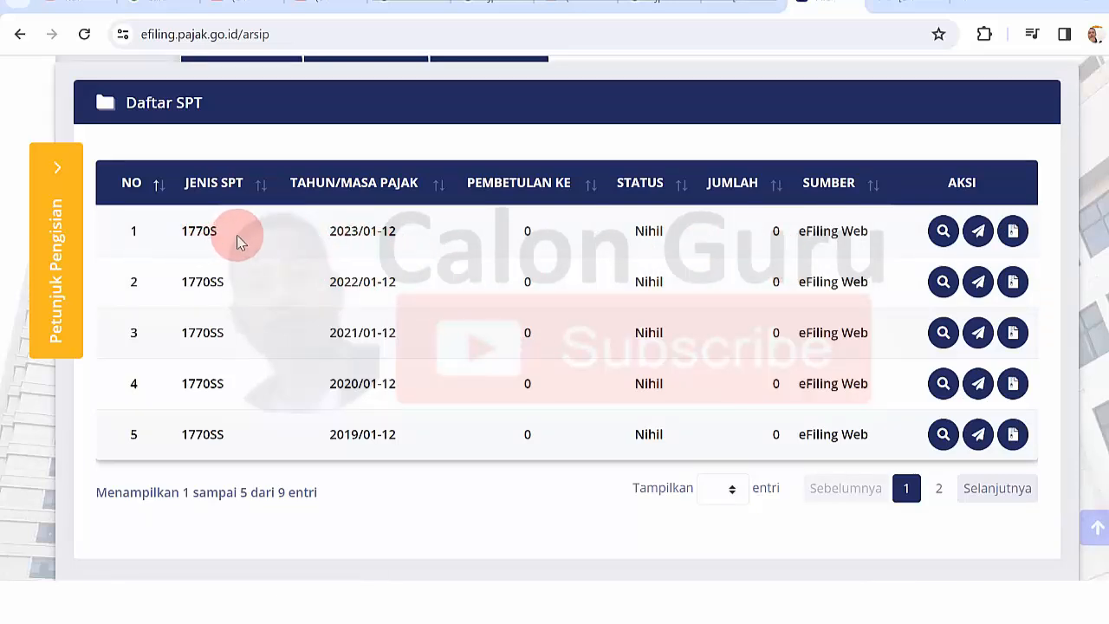
click(1011, 234)
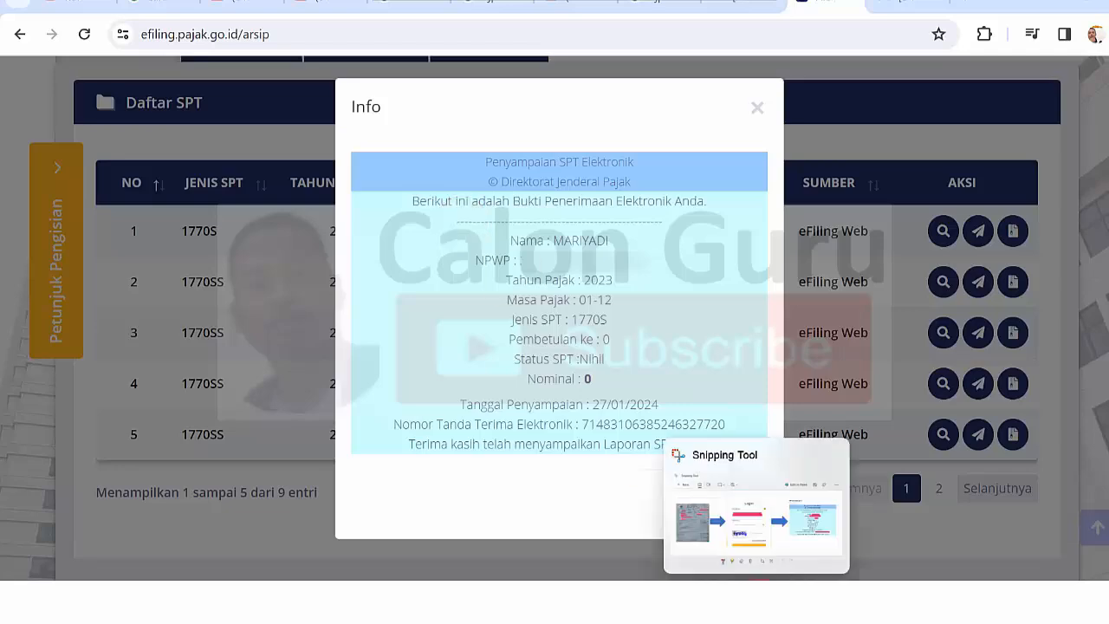
- Capture the receipt with Snipping Tool, save it as a PNG in Downloads, and close it
click(759, 602)
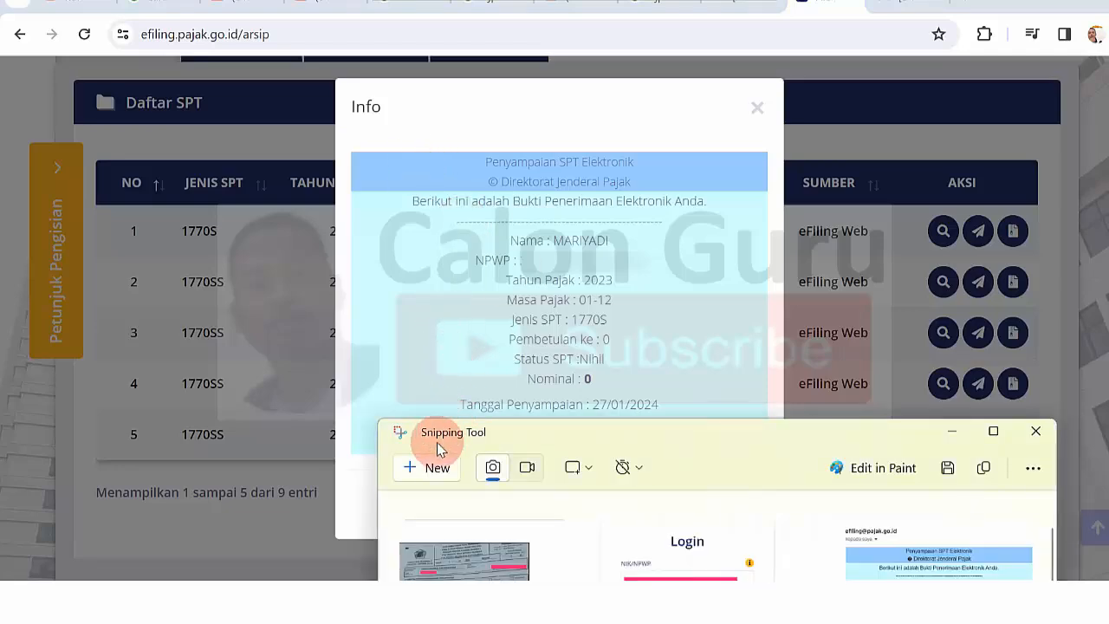
click(428, 468)
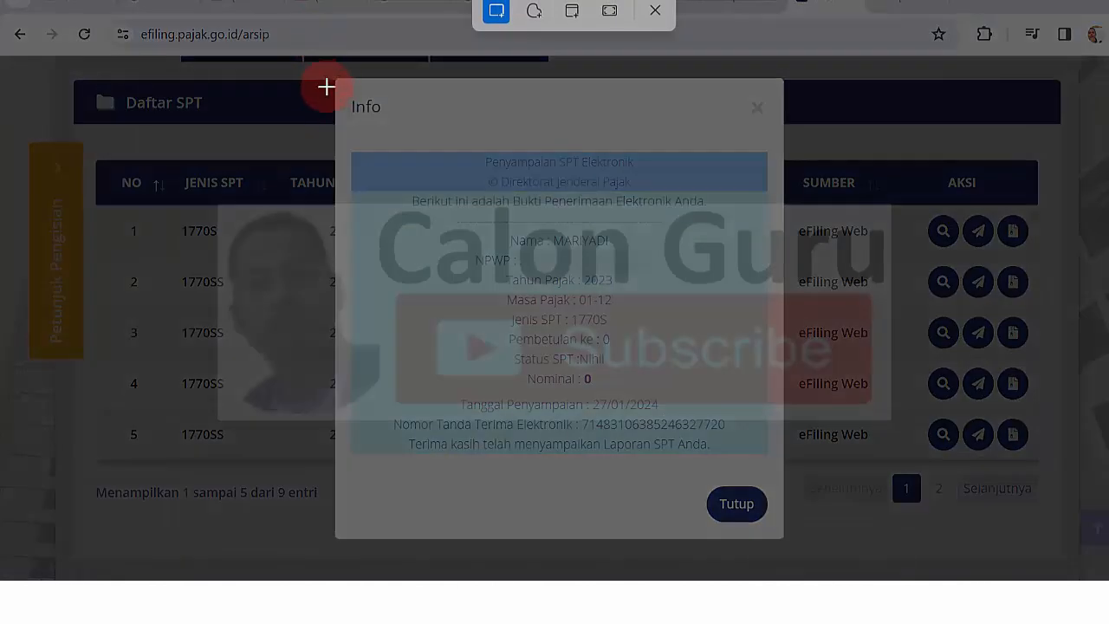
drag(76, 66, 1088, 561)
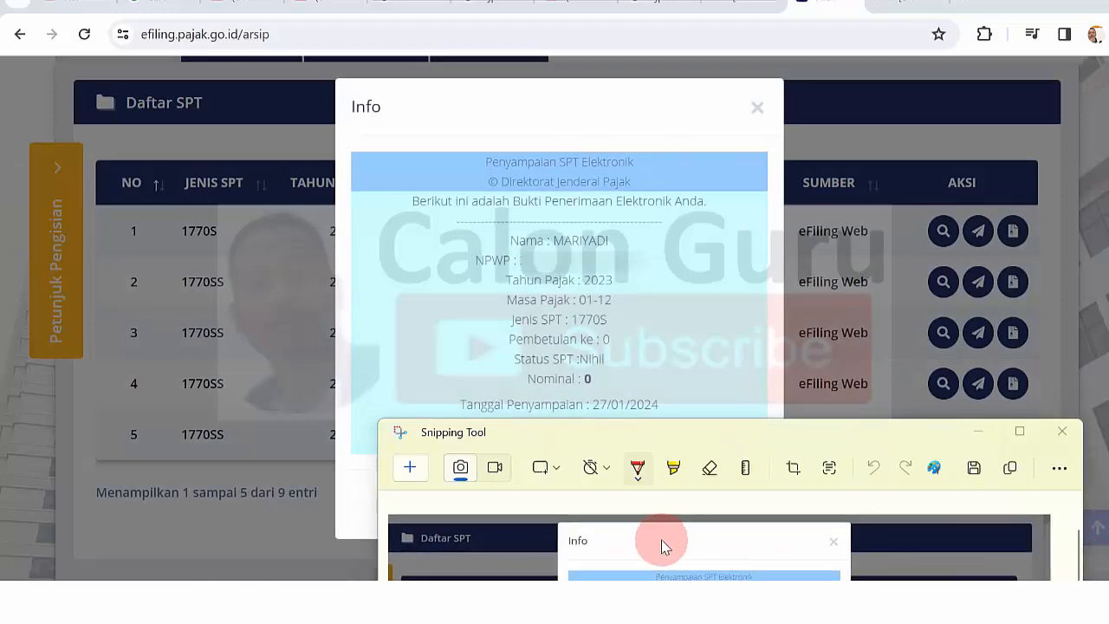
key(ctrl+s)
click(488, 251)
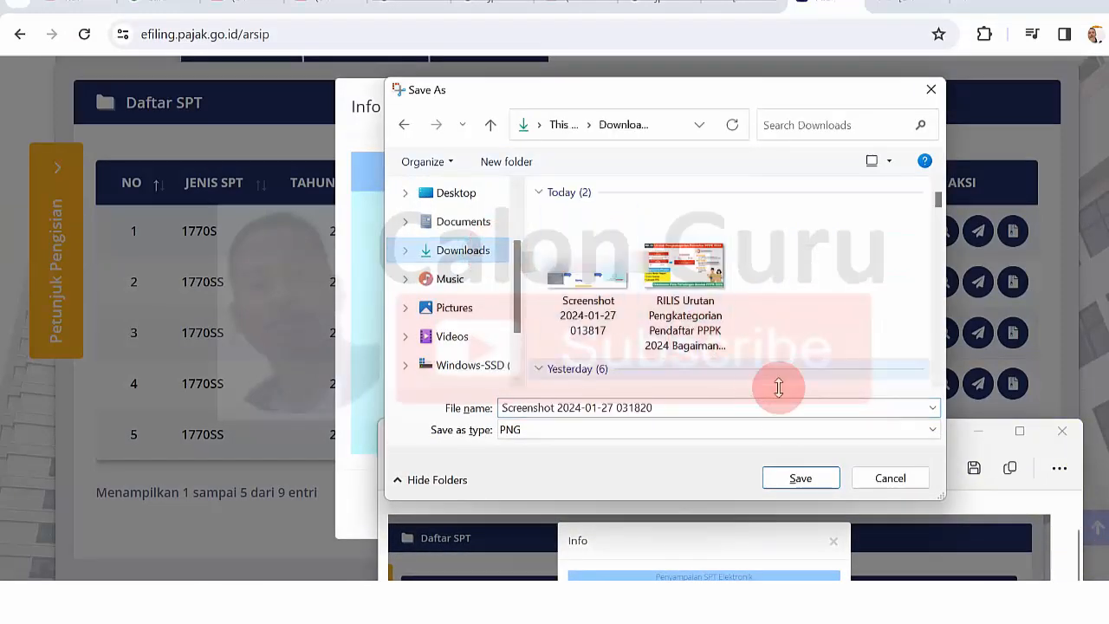
click(795, 475)
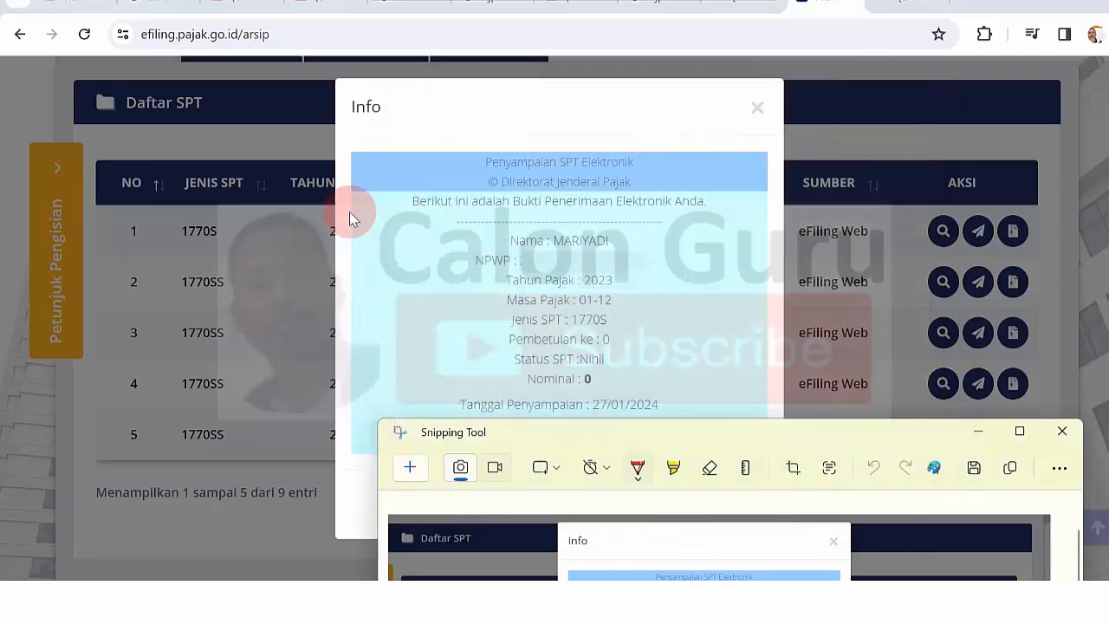
click(755, 108)
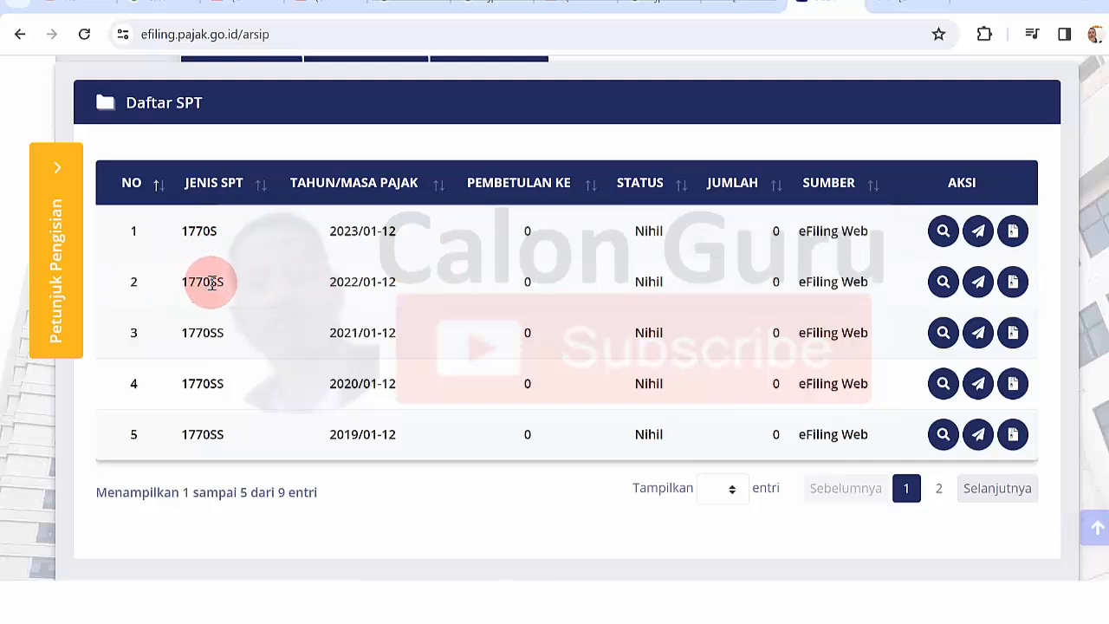
- Switch to the Gmail tab, where the Bukti Penerimaan Elektronik email has arrived
click(658, 2)
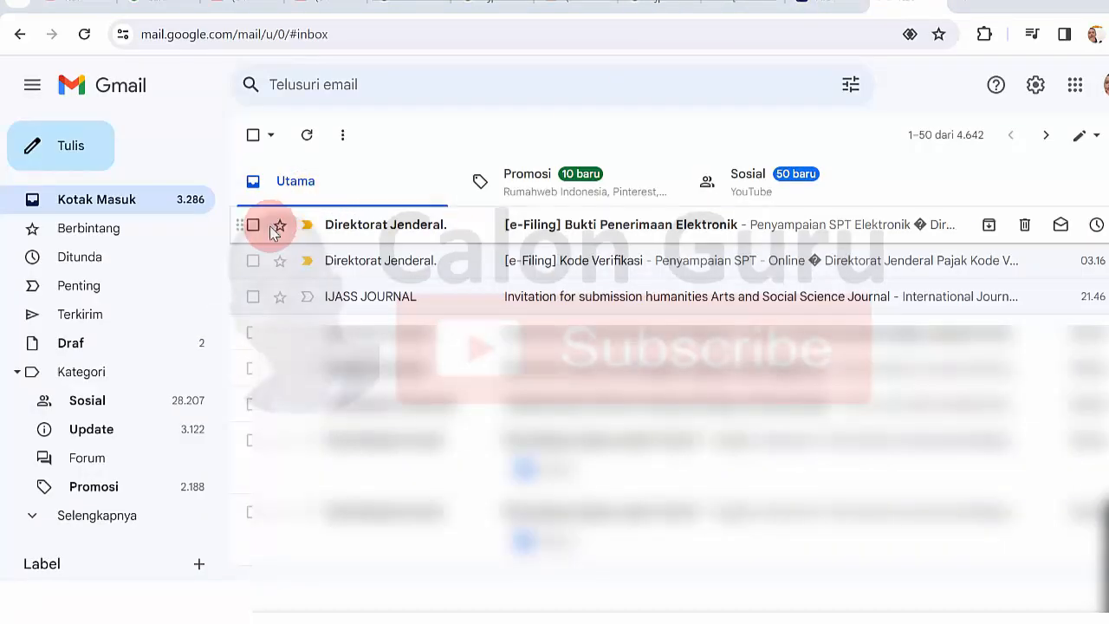
- Open the [e-Filing] Bukti Penerimaan Elektronik email and bring up its Save as PDF print preview
click(592, 227)
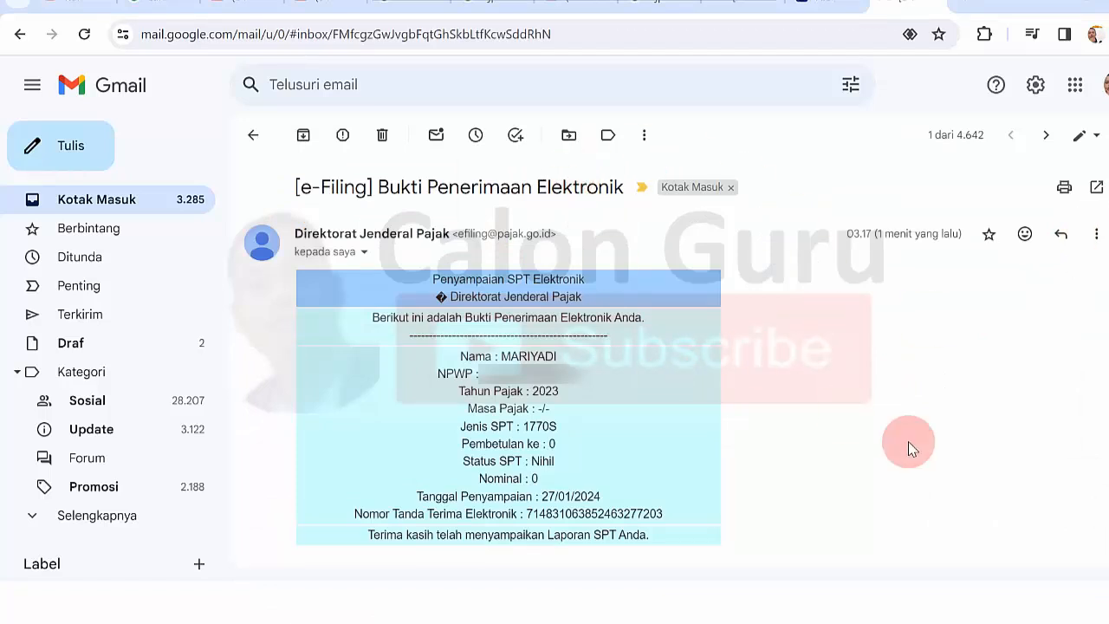
click(1065, 189)
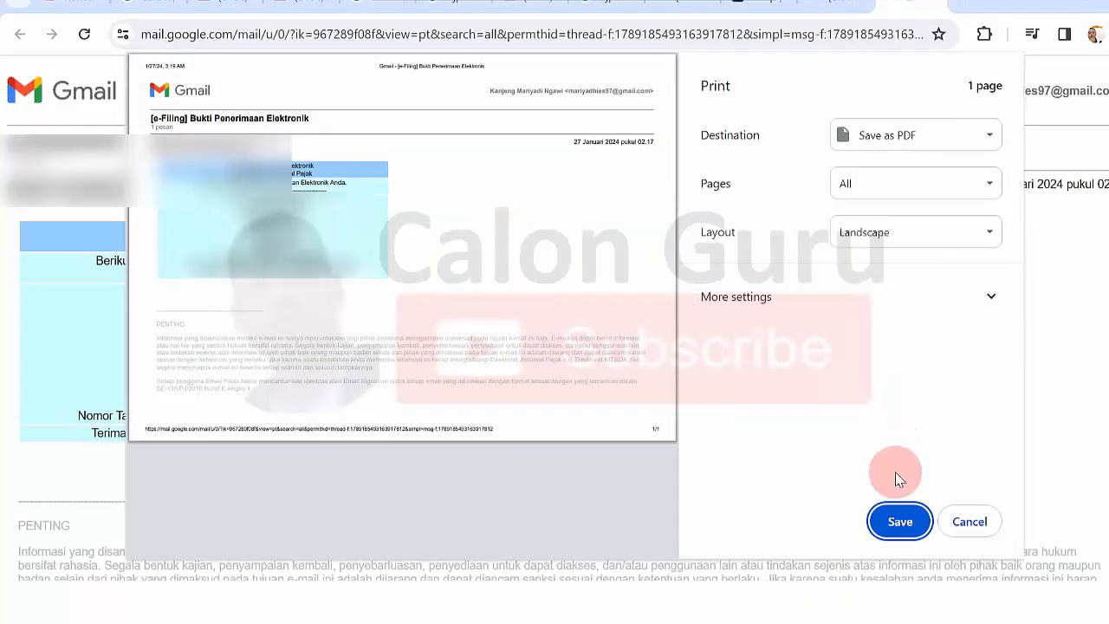
- Save the receipt PDF to Downloads, replacing the 'Gmail - [e-Filing]' prefix with the taxpayer's name in capitals
click(900, 521)
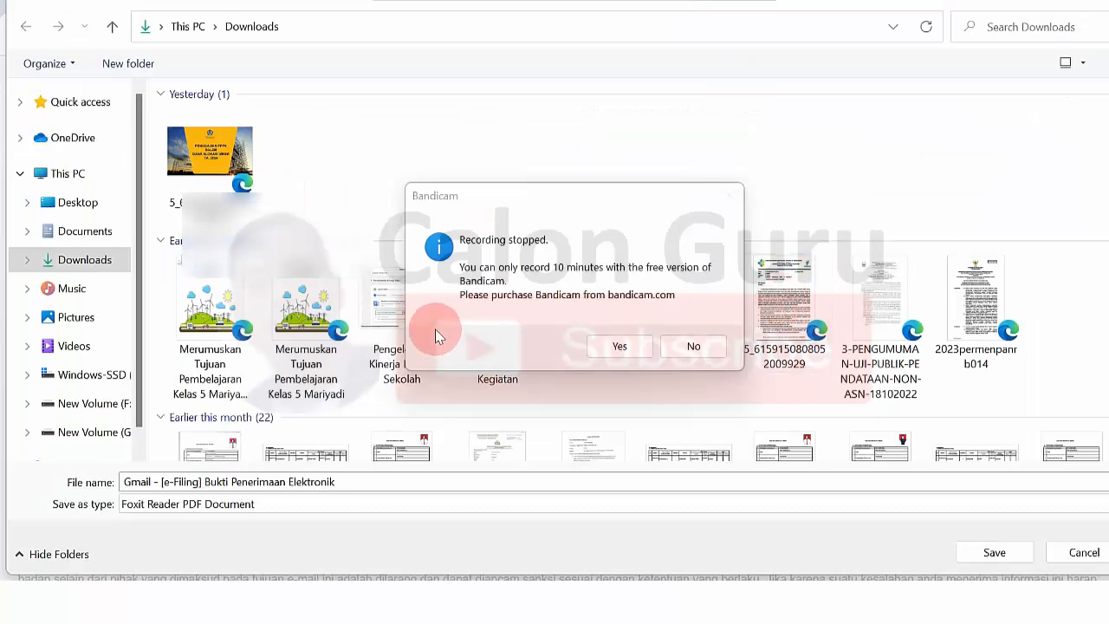
click(696, 359)
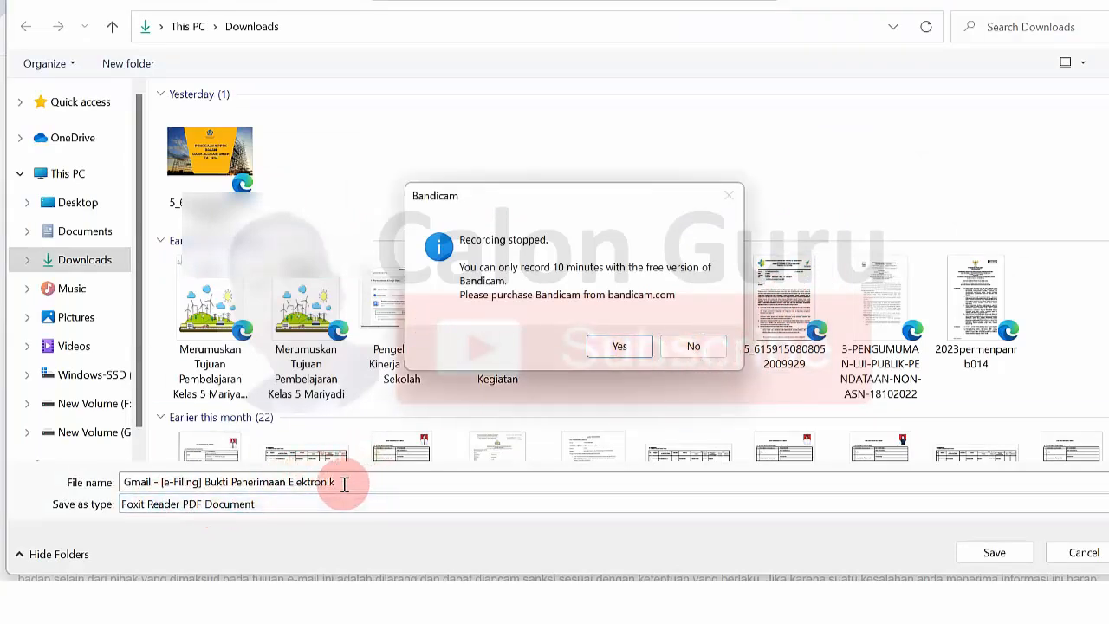
drag(203, 482, 39, 509)
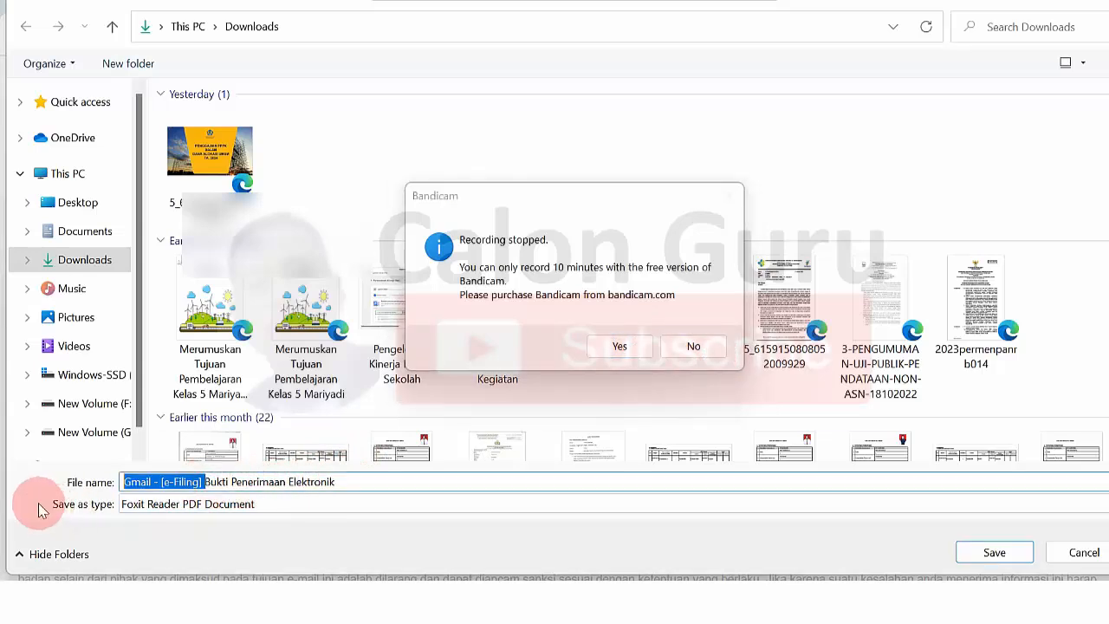
key(Caps_Lock)
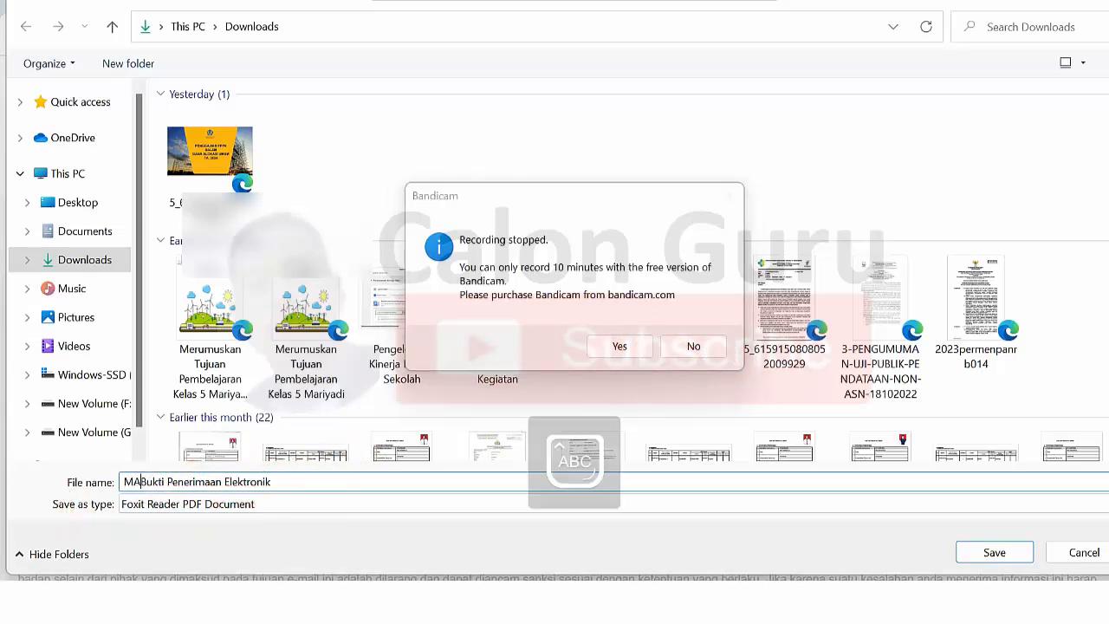
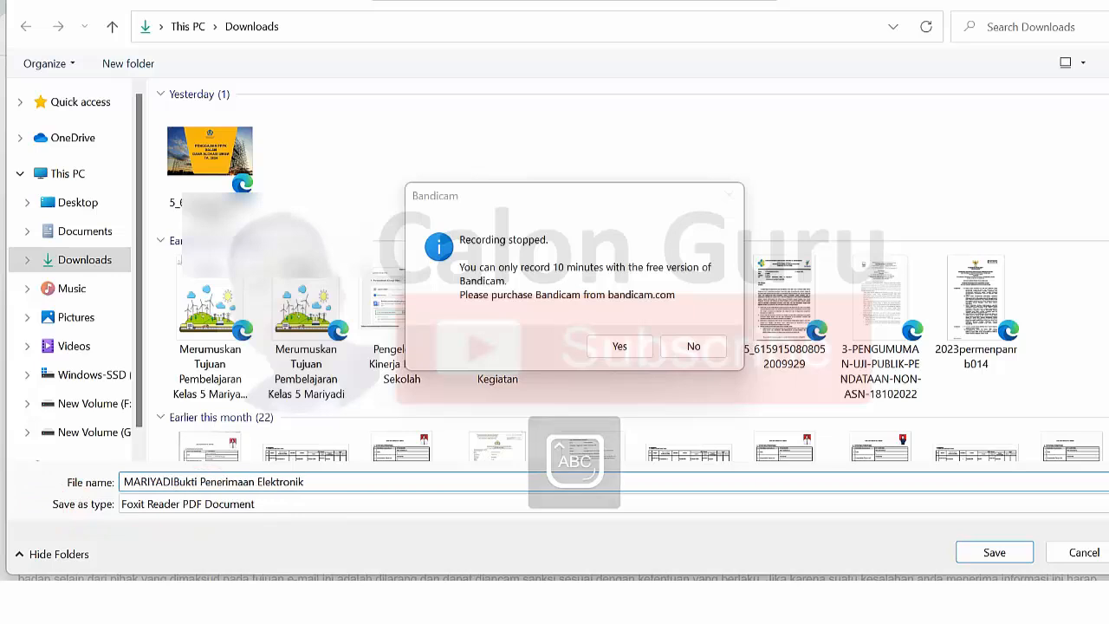
click(708, 347)
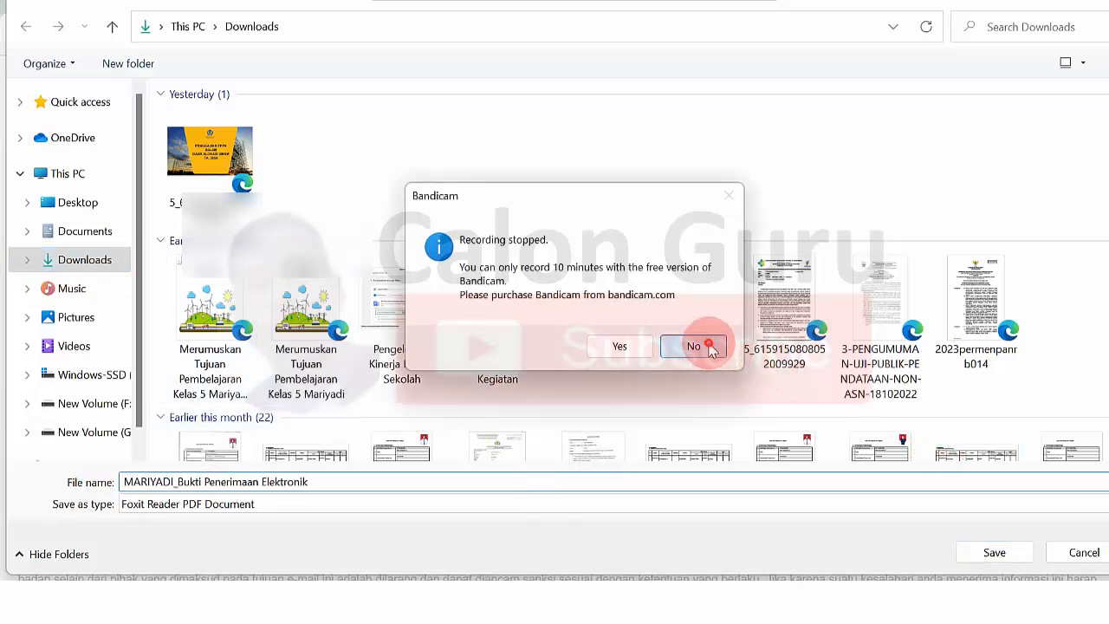
click(991, 552)
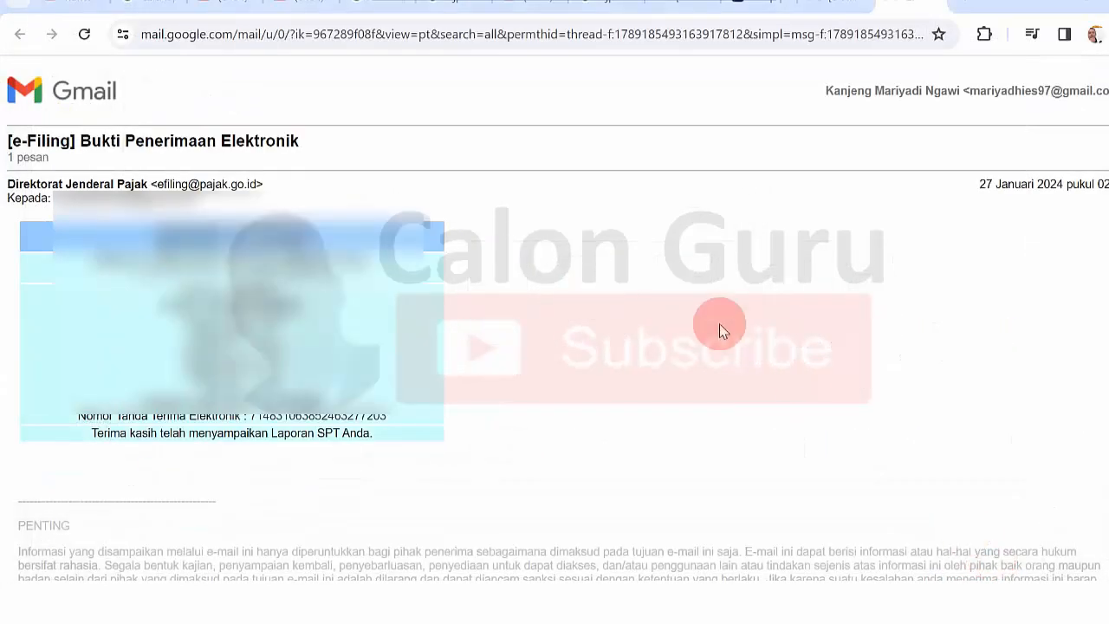
- Switch back to the efiling.pajak.go.id tab and scroll to the Daftar SPT entry for the 2023 1770S return
click(747, 12)
scroll(555, 317, down, 3)
scroll(554, 317, up, 4)
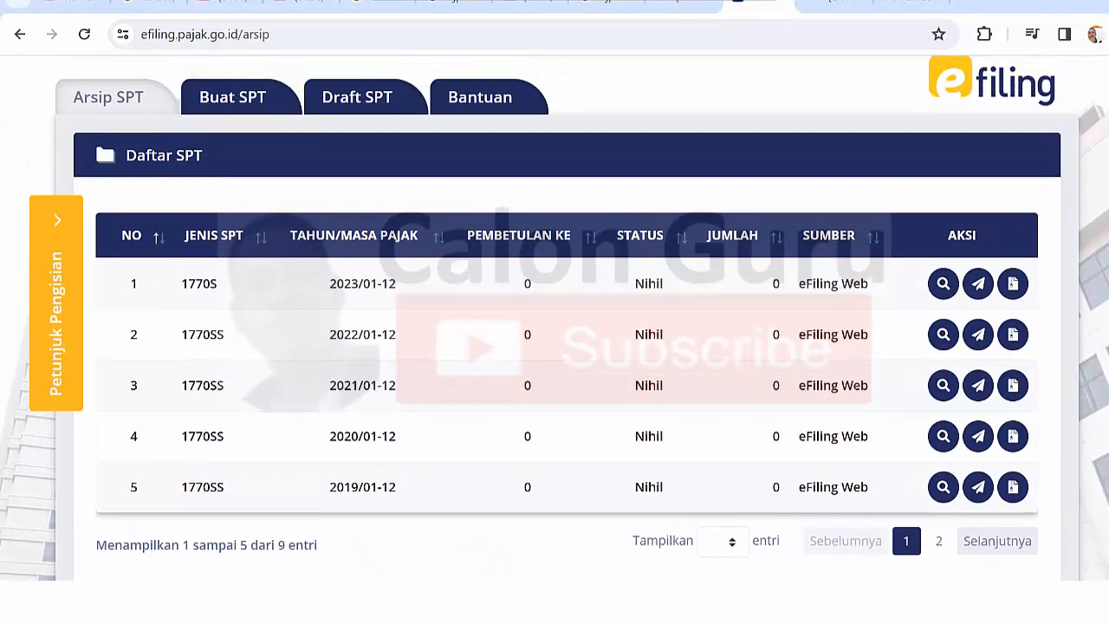
scroll(554, 317, down, 1)
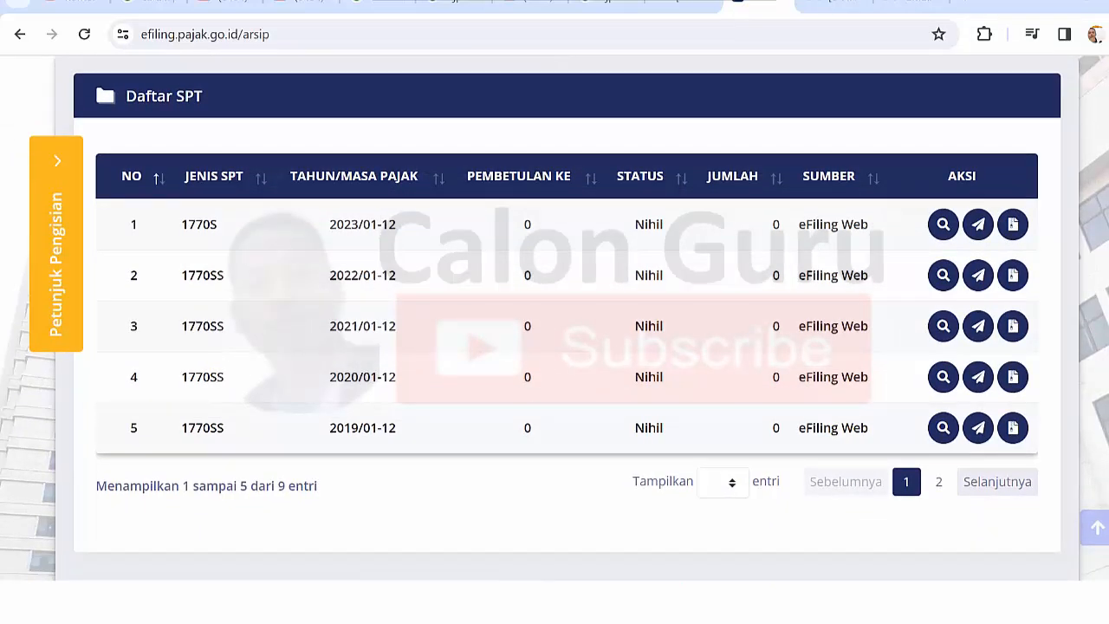